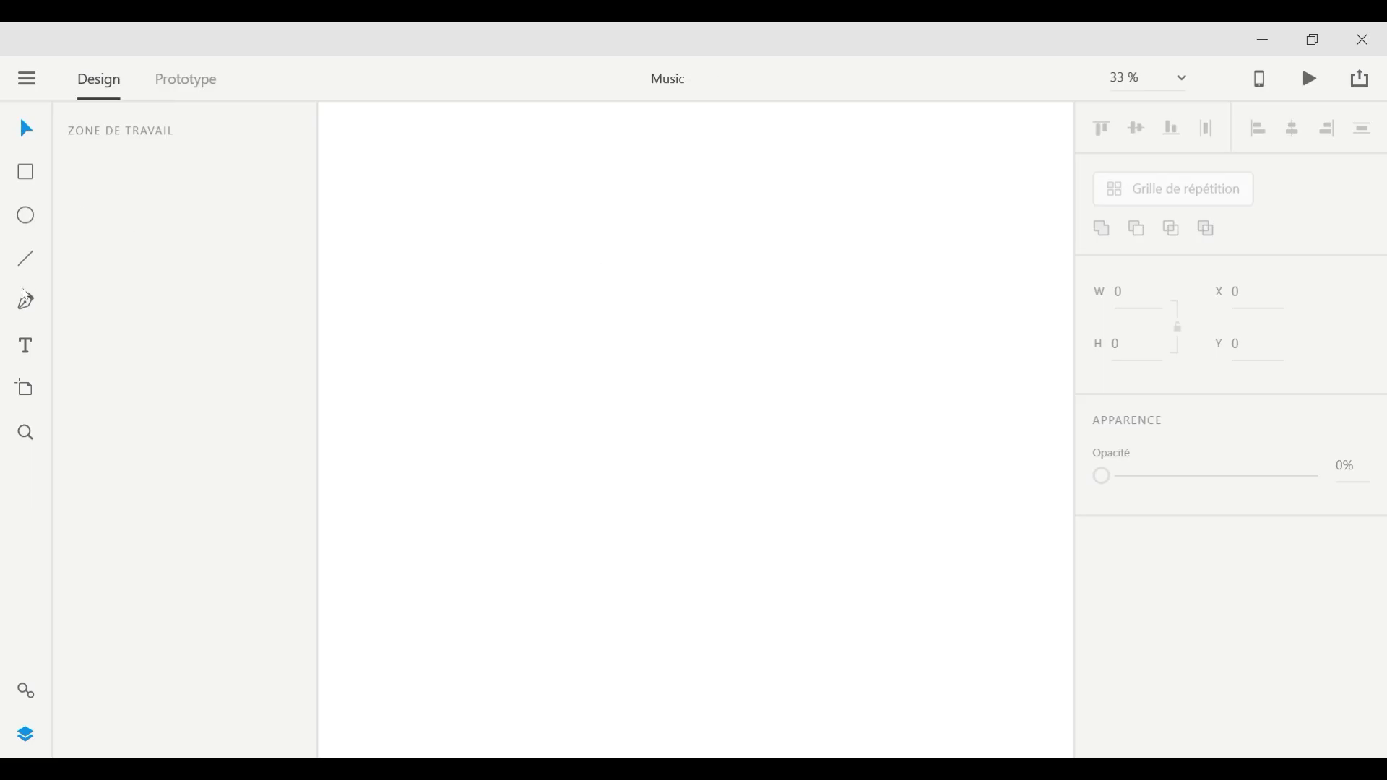
# Step: Create an iPhone 6/7 artboard and name it Home
pyautogui.press('a')
pyautogui.click(790, 176)
pyautogui.write('Home')
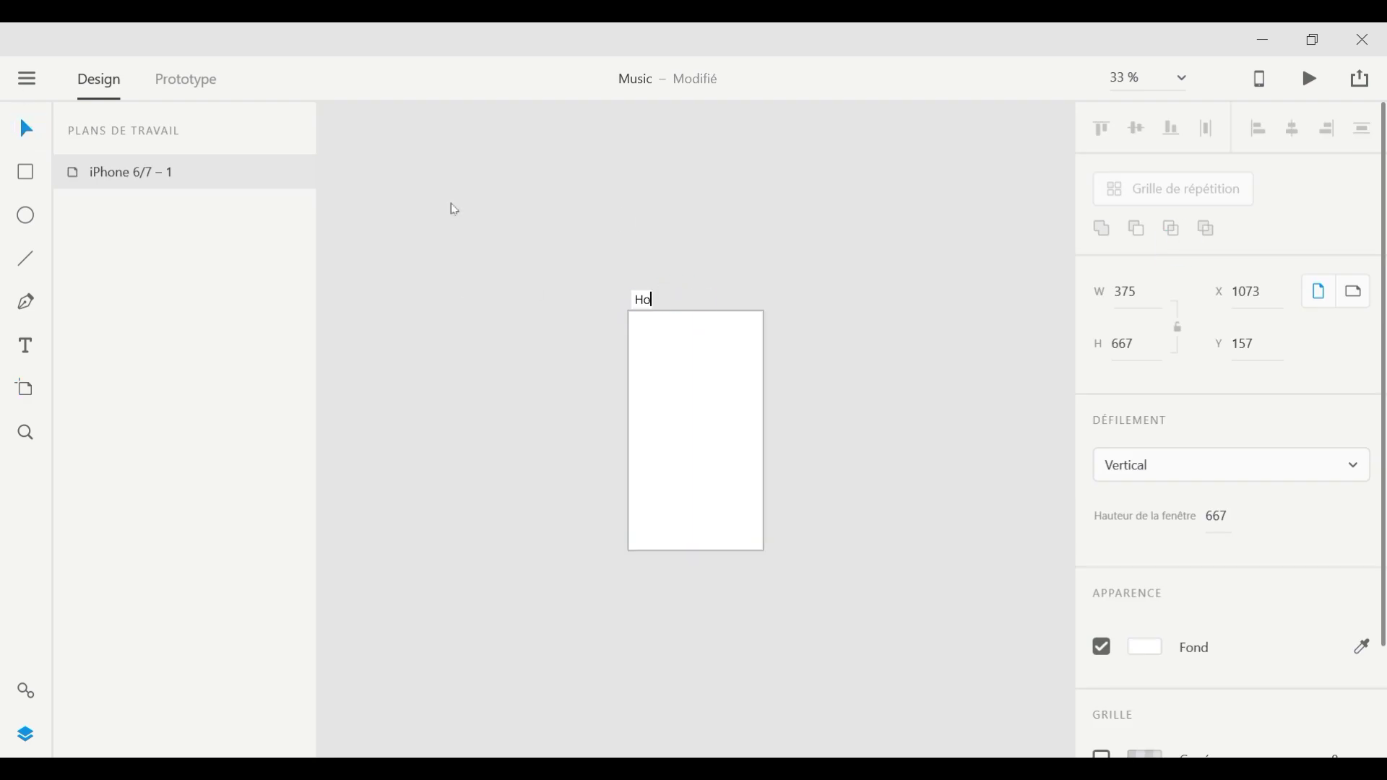
pyautogui.press('Return')
# Step: Import the beautiful-cellphone-cute-761963 photo onto the Home artboard and scale it down to about 1290 × 860
pyautogui.click(27, 78)
pyautogui.hotkey('shift', 'ctrl', 'i')
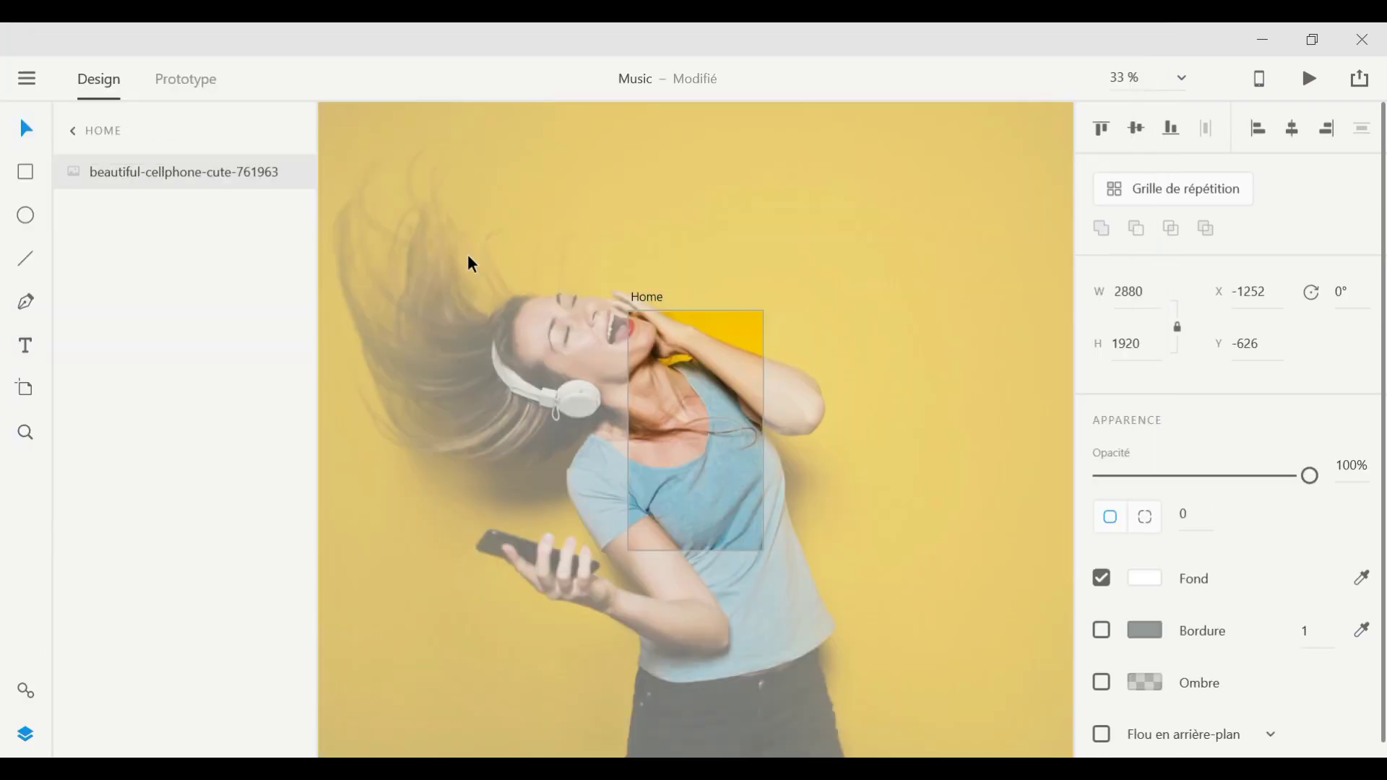
pyautogui.hotkey('ctrl', '0')
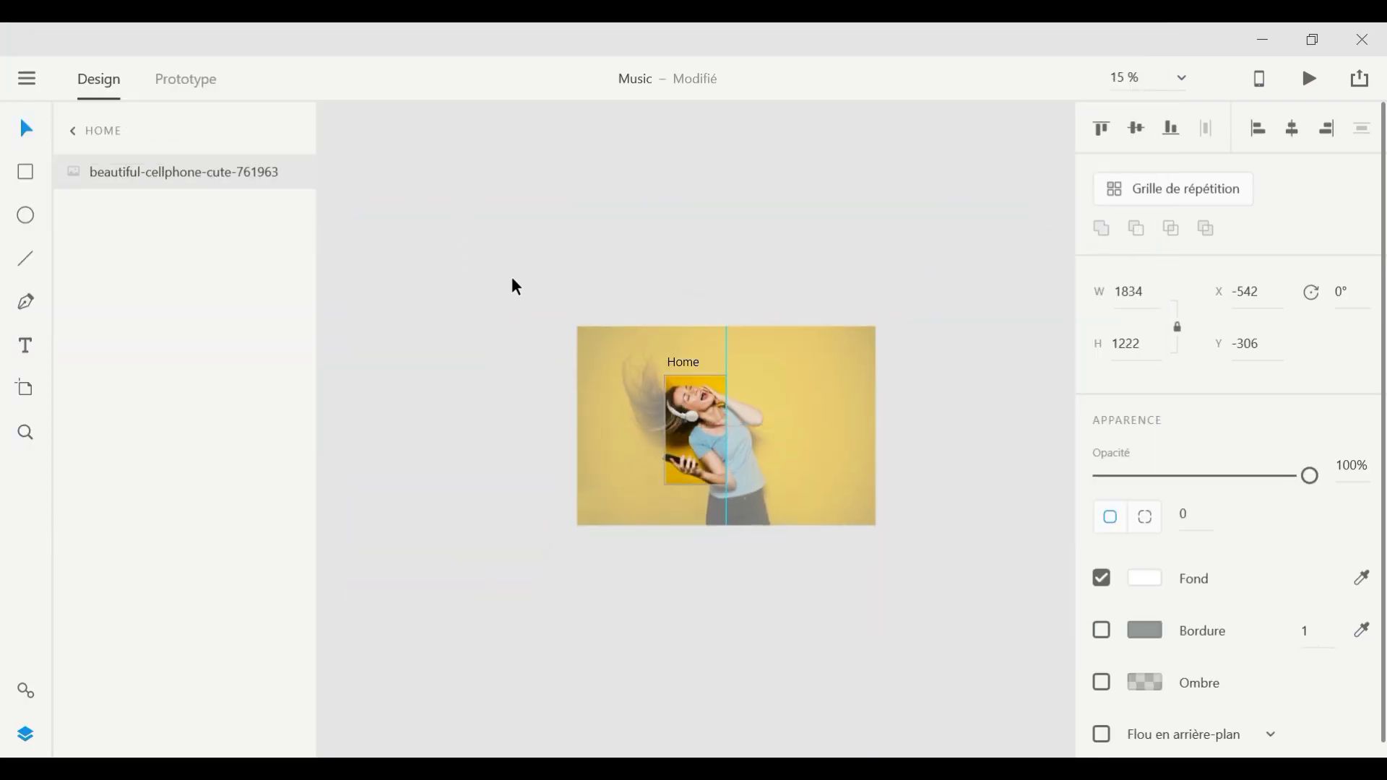
pyautogui.hotkey('ctrl', '+')
pyautogui.hotkey('ctrl', '+')
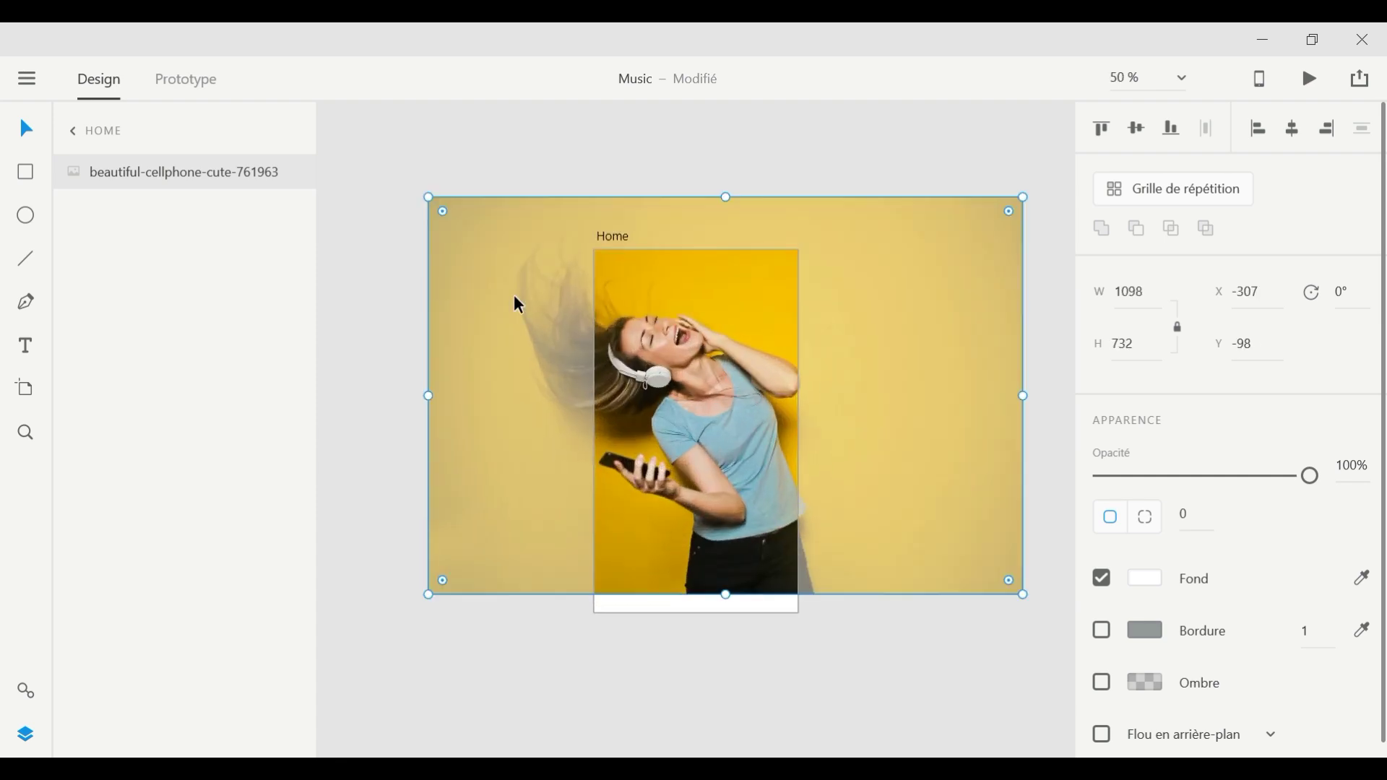
pyautogui.scroll(-1, 505, 301)
pyautogui.click(529, 276)
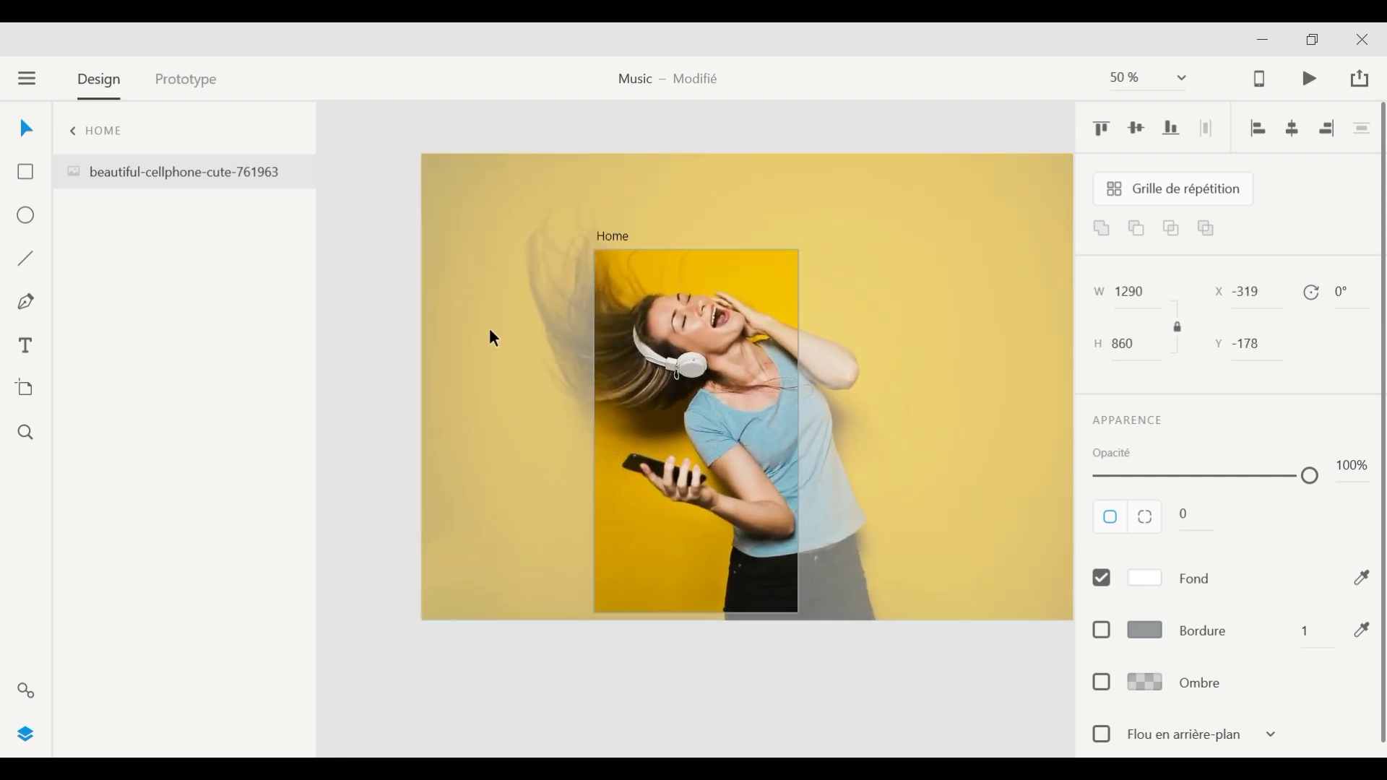
# Step: Rotate the photo counterclockwise so the woman lies sideways, and size and position it to fill the Home artboard
pyautogui.moveTo(377, 389); pyautogui.dragTo(495, 406)
pyautogui.hotkey('ctrl', '-')
pyautogui.moveTo(993, 393); pyautogui.dragTo(942, 392)
pyautogui.moveTo(479, 367); pyautogui.dragTo(487, 329)
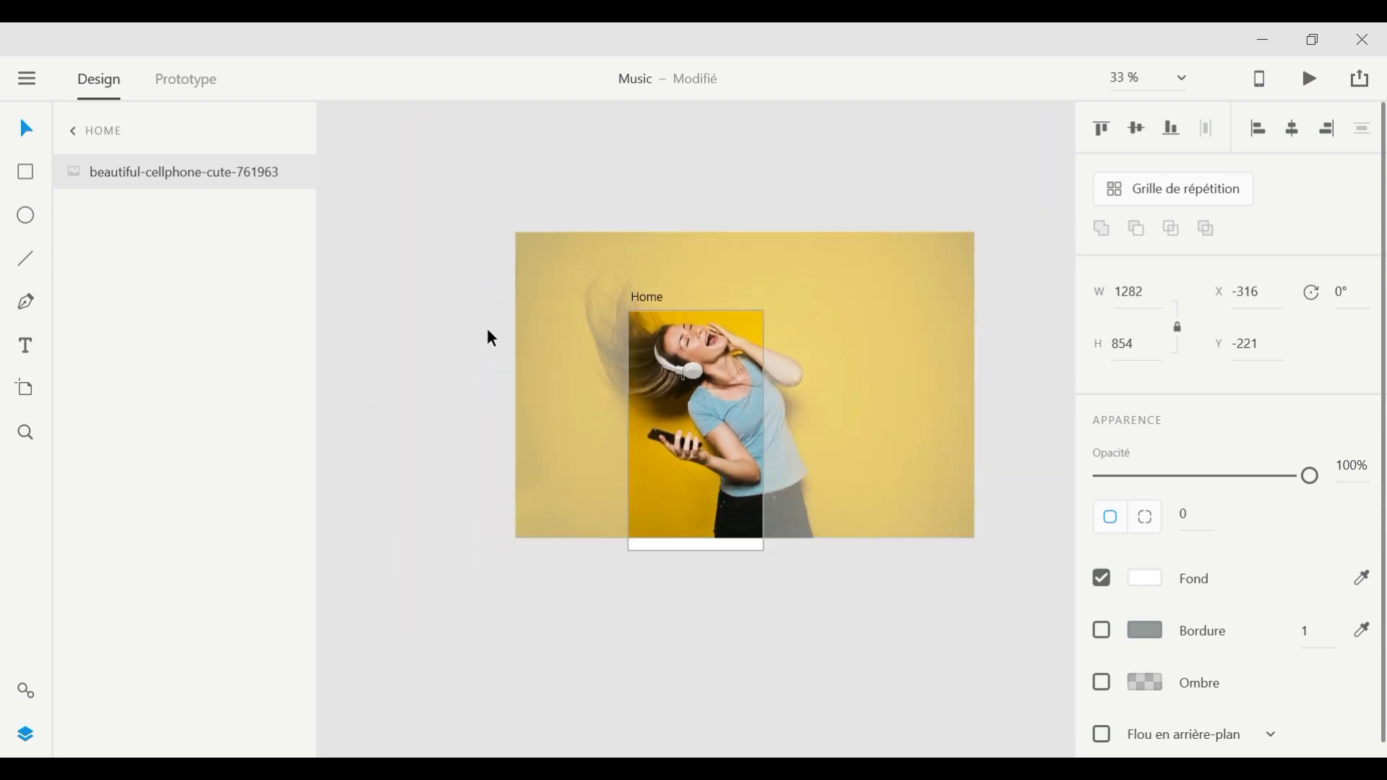
pyautogui.moveTo(745, 539); pyautogui.dragTo(745, 550)
pyautogui.moveTo(747, 219); pyautogui.dragTo(536, 349)
pyautogui.press('Delete')
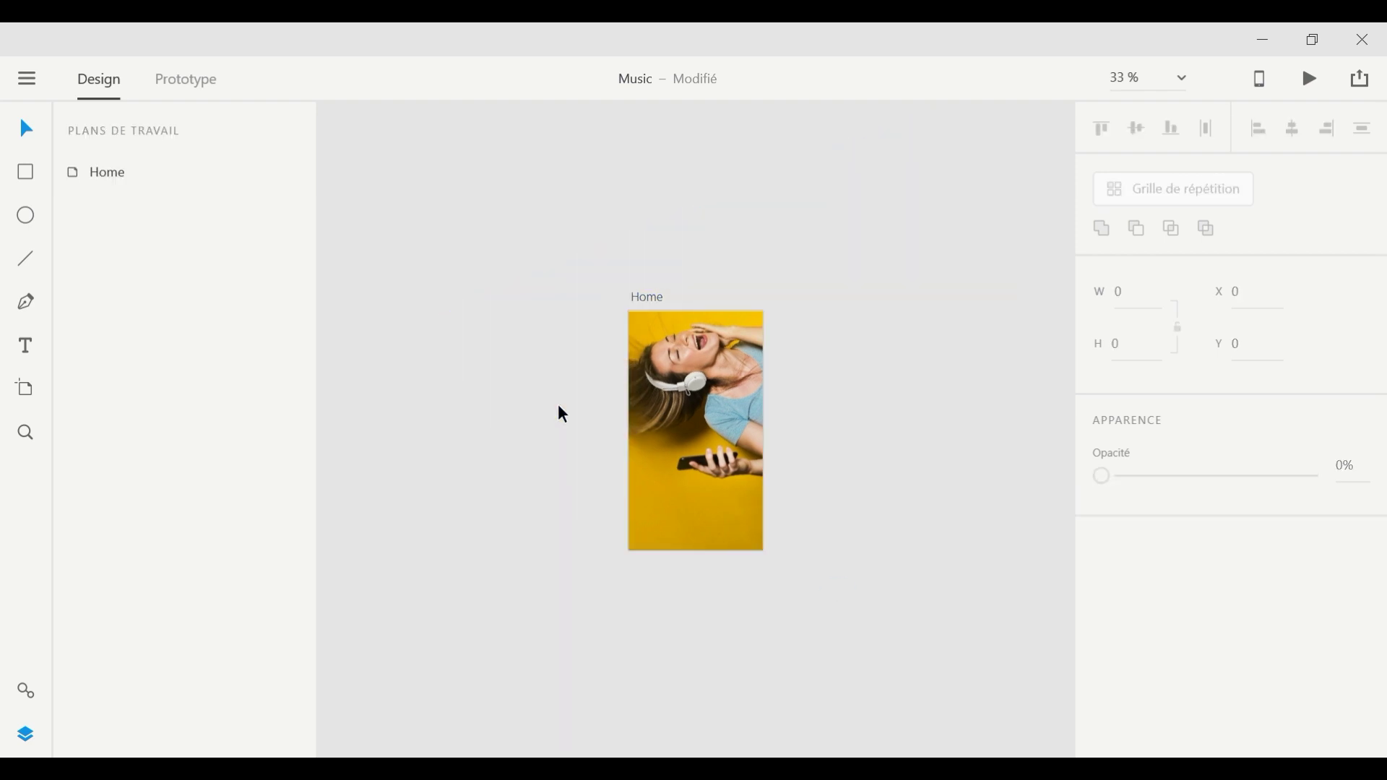
# Step: Draw a 375 × 667 rectangle covering the Home artboard and move it beside the artboard
pyautogui.hotkey('ctrl', '+')
pyautogui.hotkey('ctrl', '+')
pyautogui.press('r')
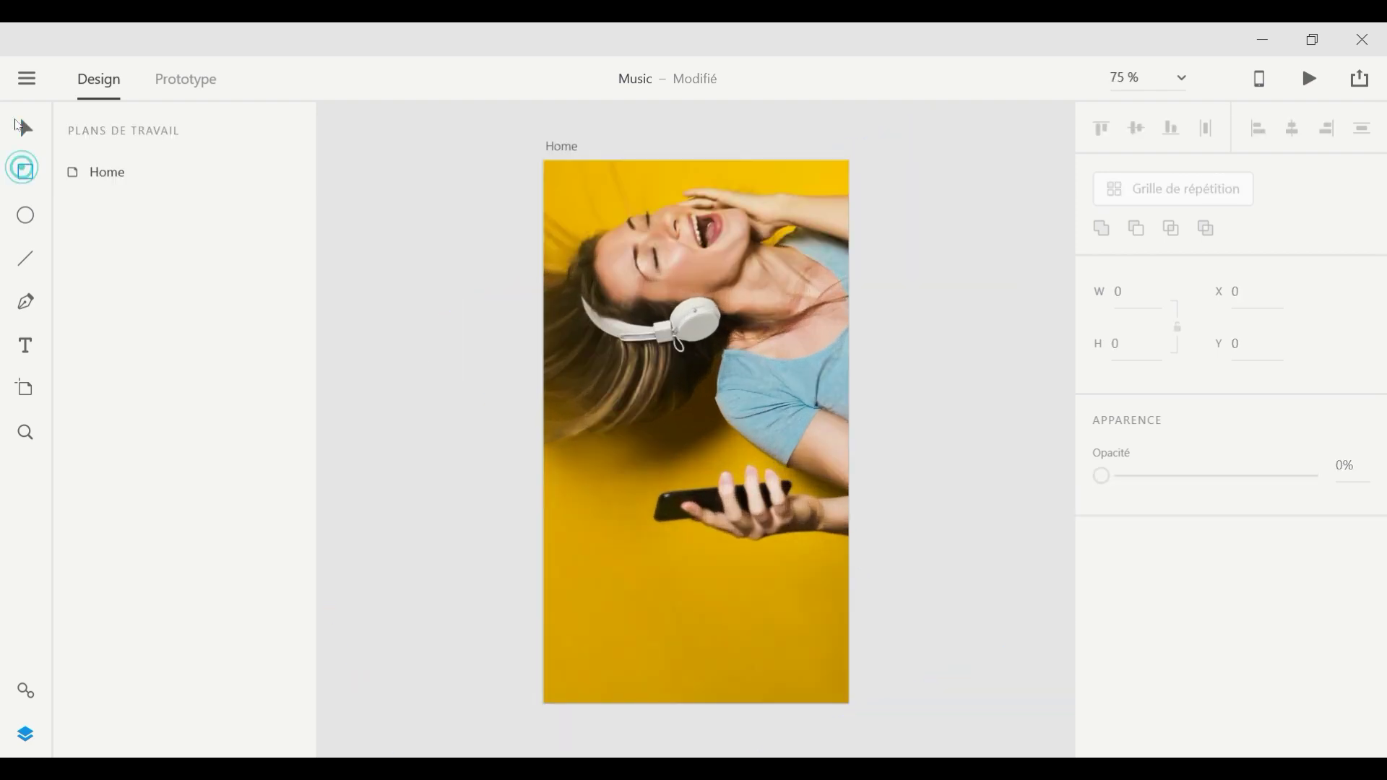
pyautogui.moveTo(544, 160); pyautogui.dragTo(800, 523)
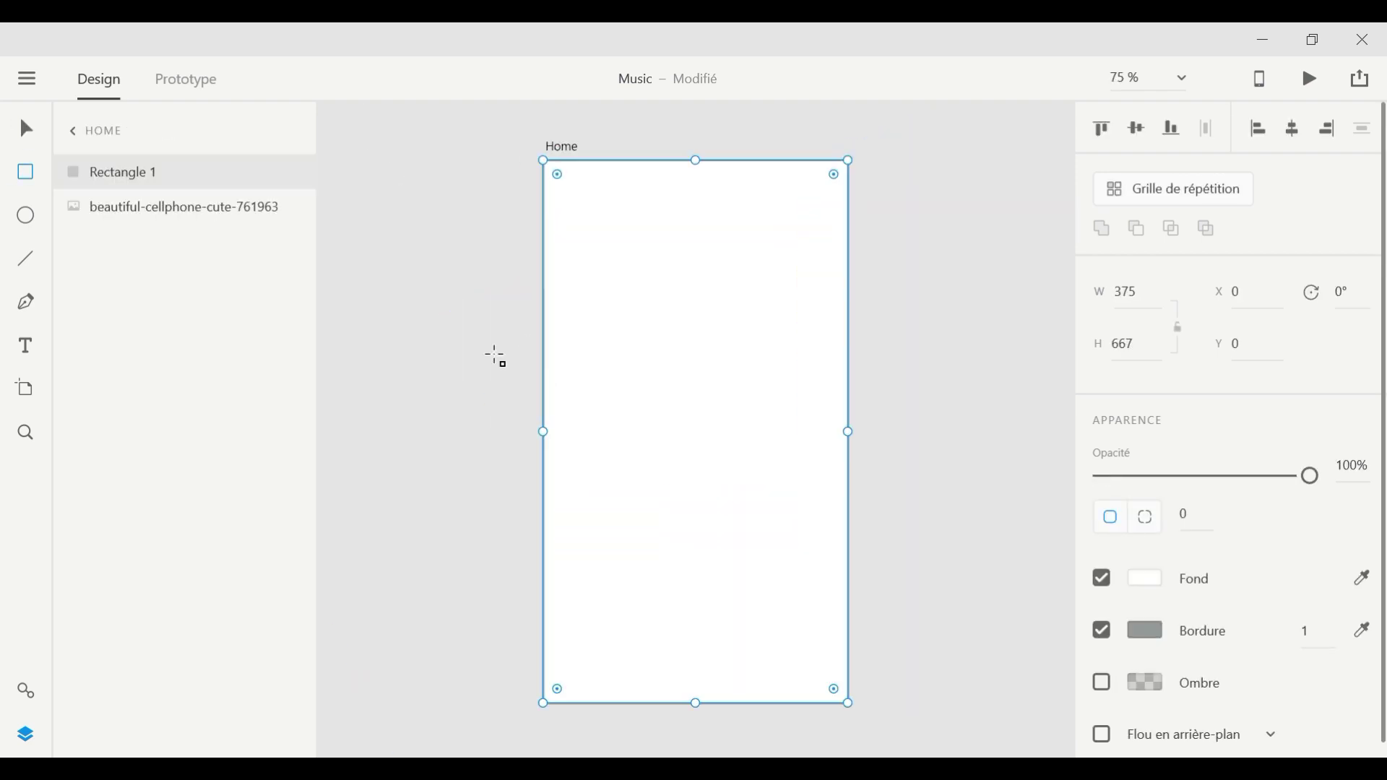
pyautogui.press('v')
pyautogui.moveTo(593, 410); pyautogui.dragTo(909, 404)
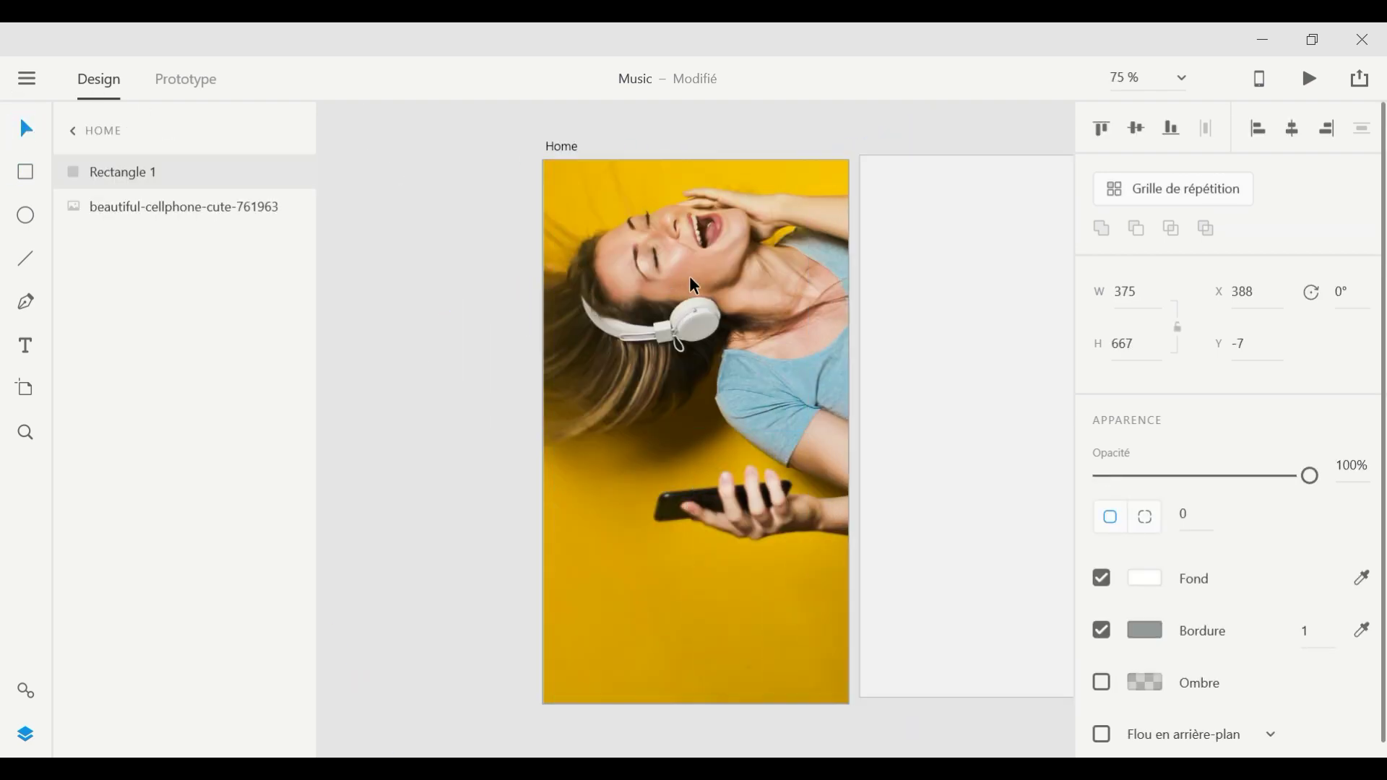
# Step: Remove the rectangle's border, fill it with the dark yellow sampled from the photo, and place it exactly over the Home artboard
pyautogui.click(1103, 630)
pyautogui.click(1362, 578)
pyautogui.click(650, 629)
pyautogui.moveTo(939, 350); pyautogui.dragTo(623, 349)
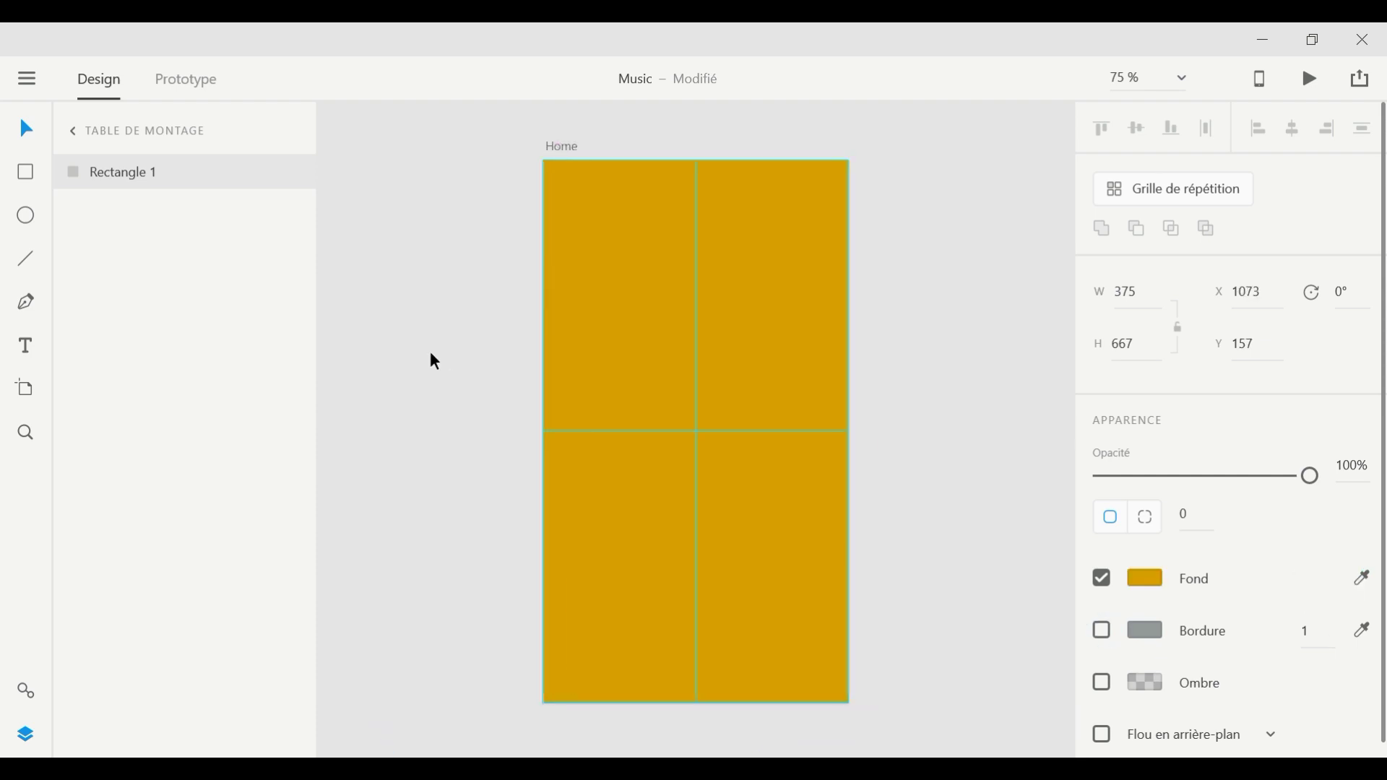
# Step: Mask the photo with the artboard-sized rectangle and name the masked group background
pyautogui.click(362, 191)
pyautogui.hotkey('ctrl', 'a')
pyautogui.rightClick(700, 347)
pyautogui.click(978, 446)
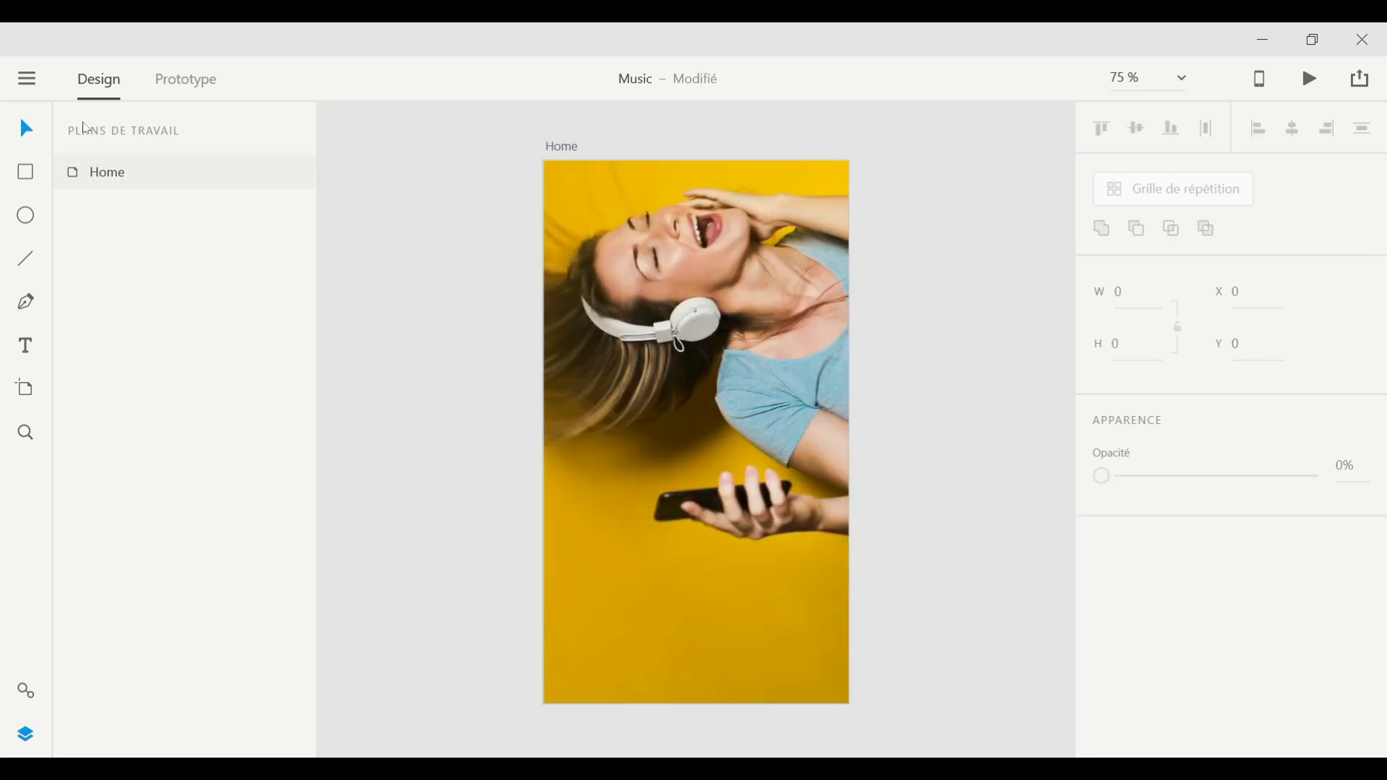
pyautogui.doubleClick(179, 172)
pyautogui.write('background')
pyautogui.press('Return')
pyautogui.click(60, 206)
pyautogui.click(452, 262)
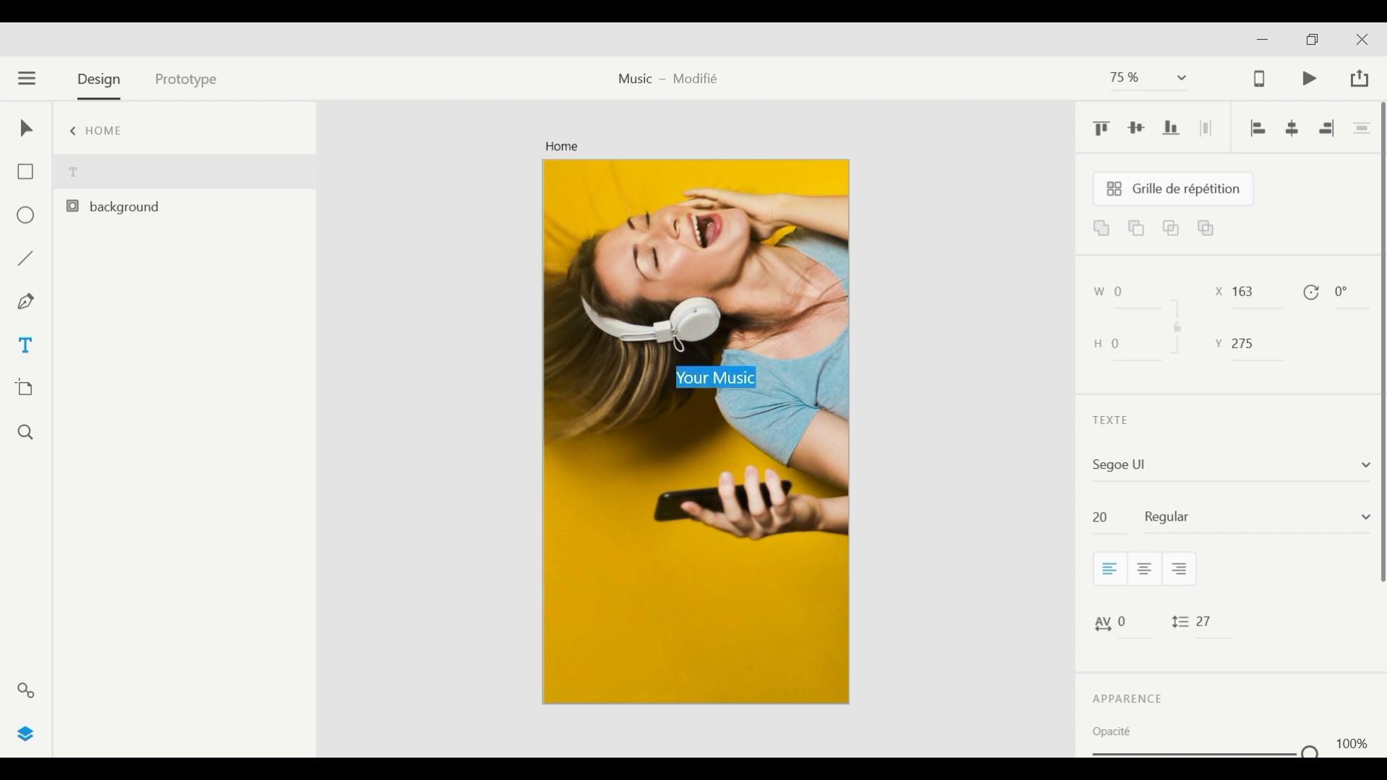
# Step: Set the Your Music text to the Sitka Banner font at size 40
pyautogui.click(1229, 465)
pyautogui.scroll(-5, 1228, 289)
pyautogui.click(1134, 294)
pyautogui.press('Tab')
pyautogui.write('4')
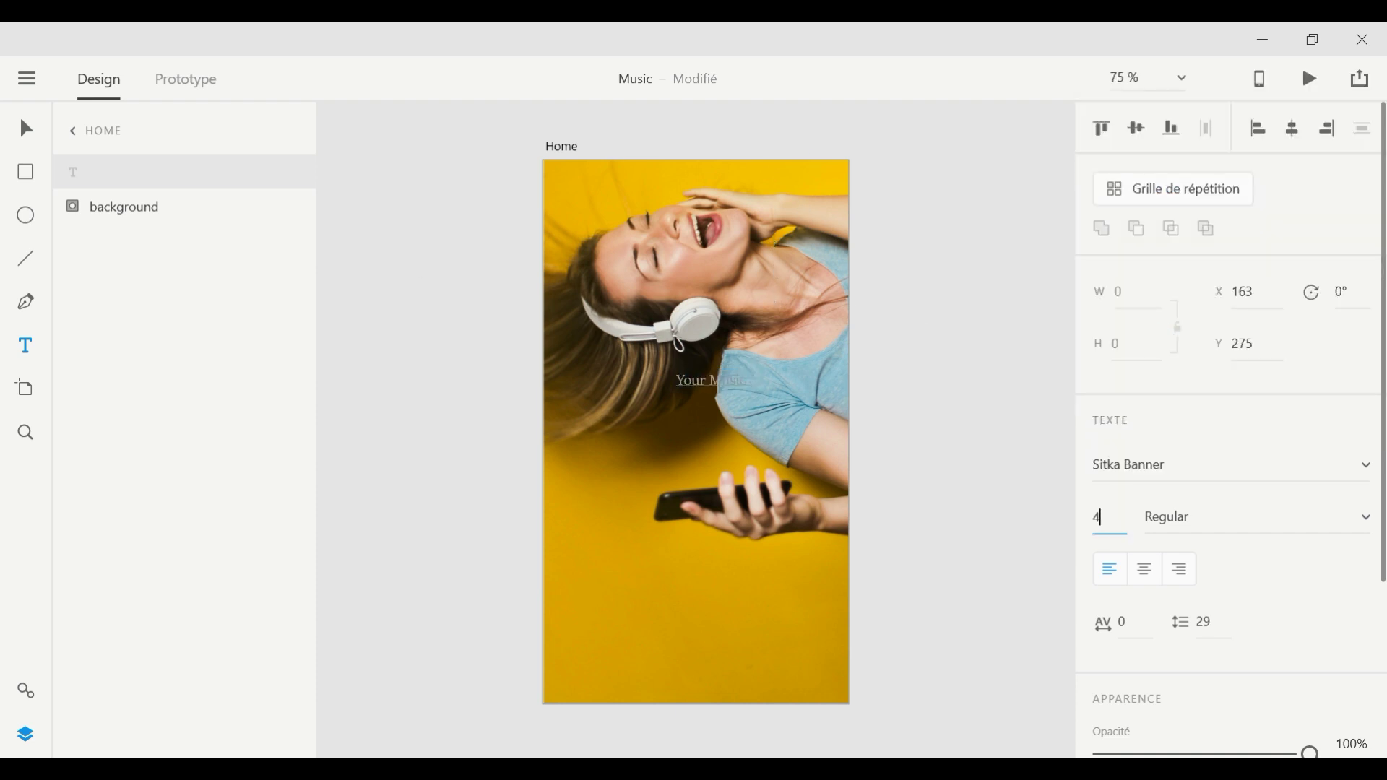
pyautogui.write('0')
pyautogui.press('Escape')
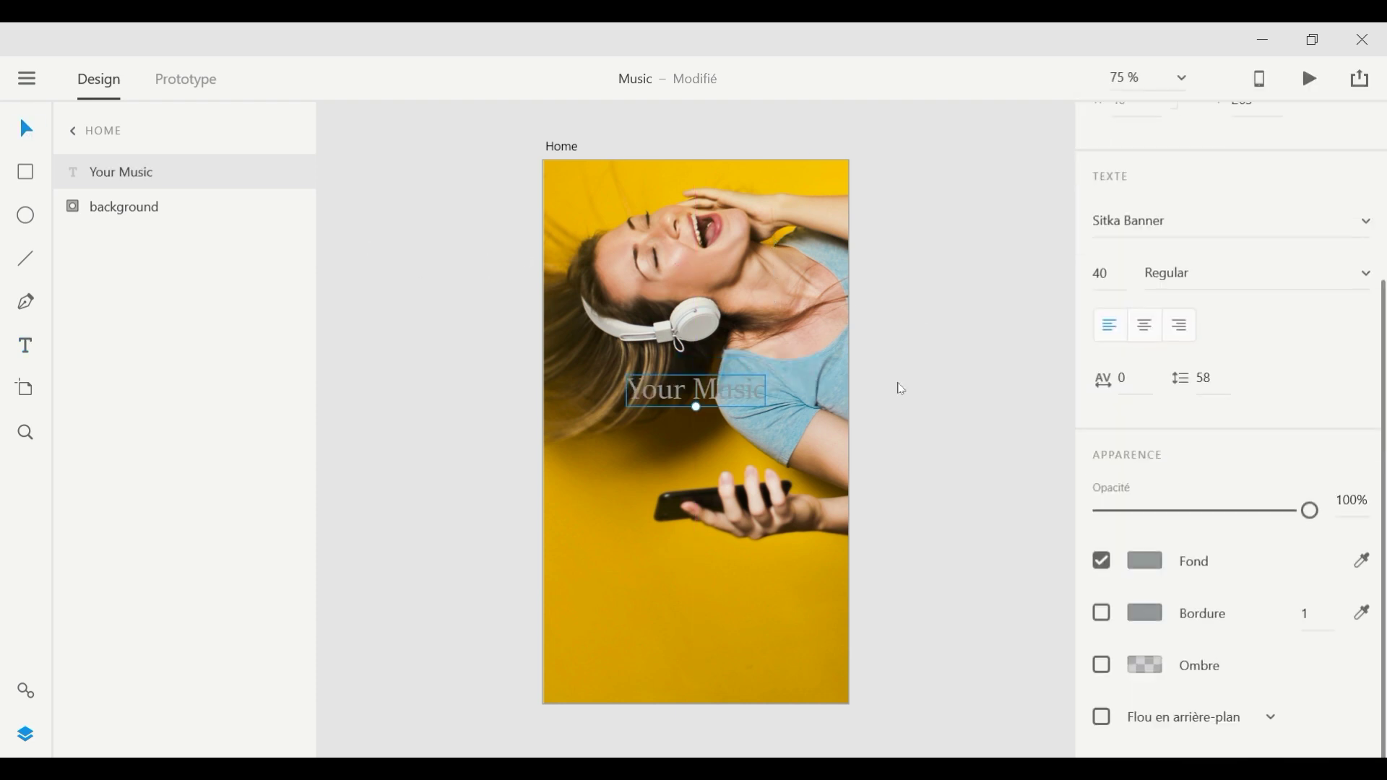
# Step: Change the Your Music text's fill to white
pyautogui.click(1146, 562)
pyautogui.click(479, 296)
pyautogui.click(697, 390)
# Step: Set the Your Music text's font to Sitka Heading and enable its shadow
pyautogui.click(1229, 465)
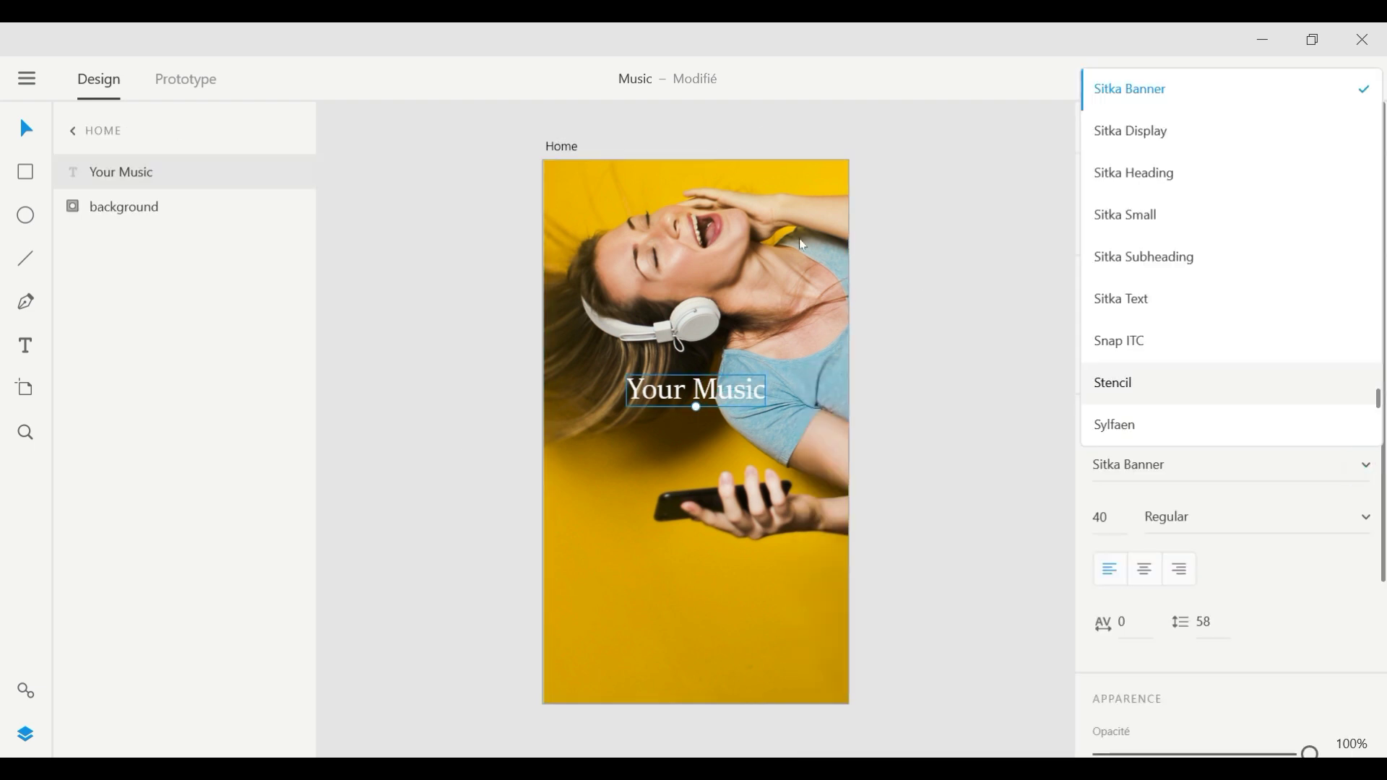
pyautogui.click(1136, 174)
pyautogui.scroll(-3, 1228, 433)
pyautogui.click(1103, 663)
# Step: Make the Your Music text bold and set its font to Sitka Banner
pyautogui.scroll(3, 1228, 434)
pyautogui.click(1359, 470)
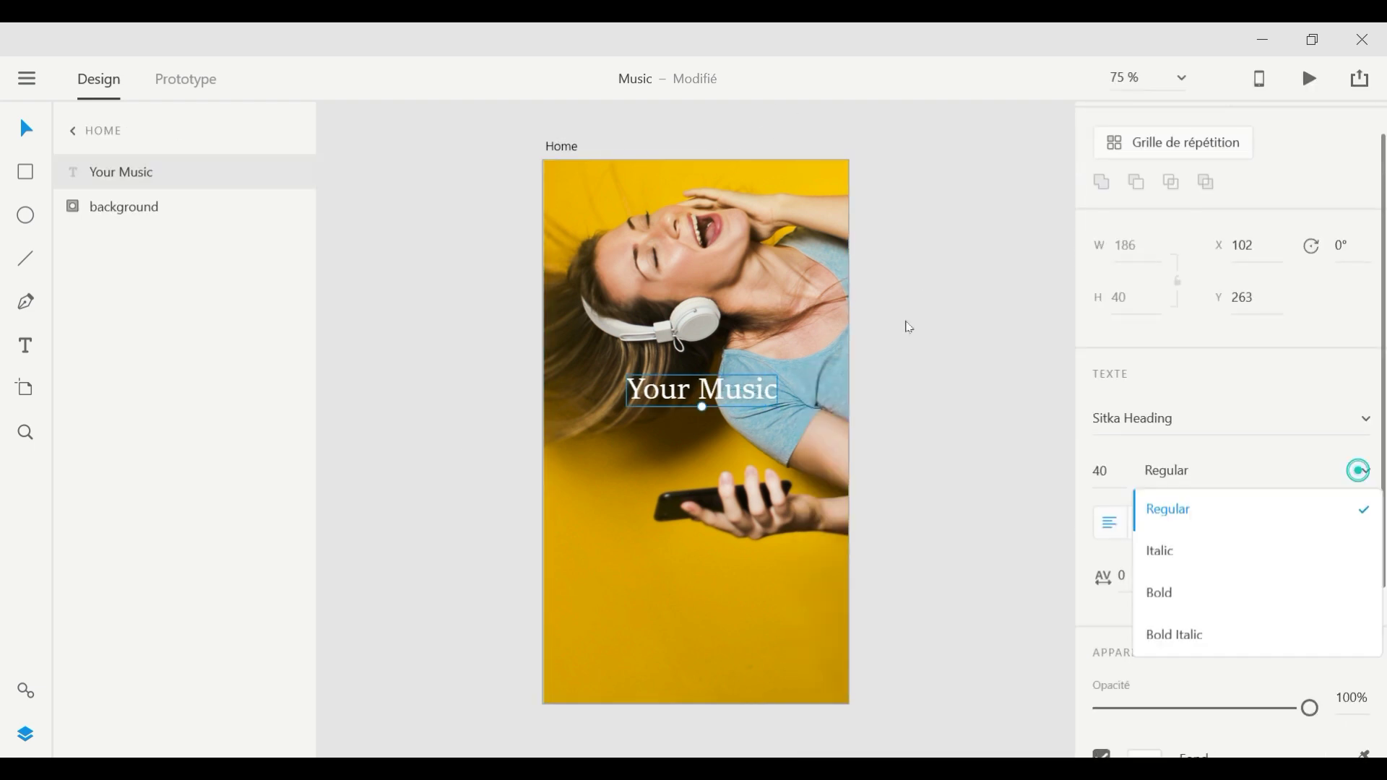
pyautogui.press('Down')
pyautogui.press('Down')
pyautogui.press('Down')
pyautogui.press('Return')
pyautogui.press('Up')
pyautogui.click(1364, 418)
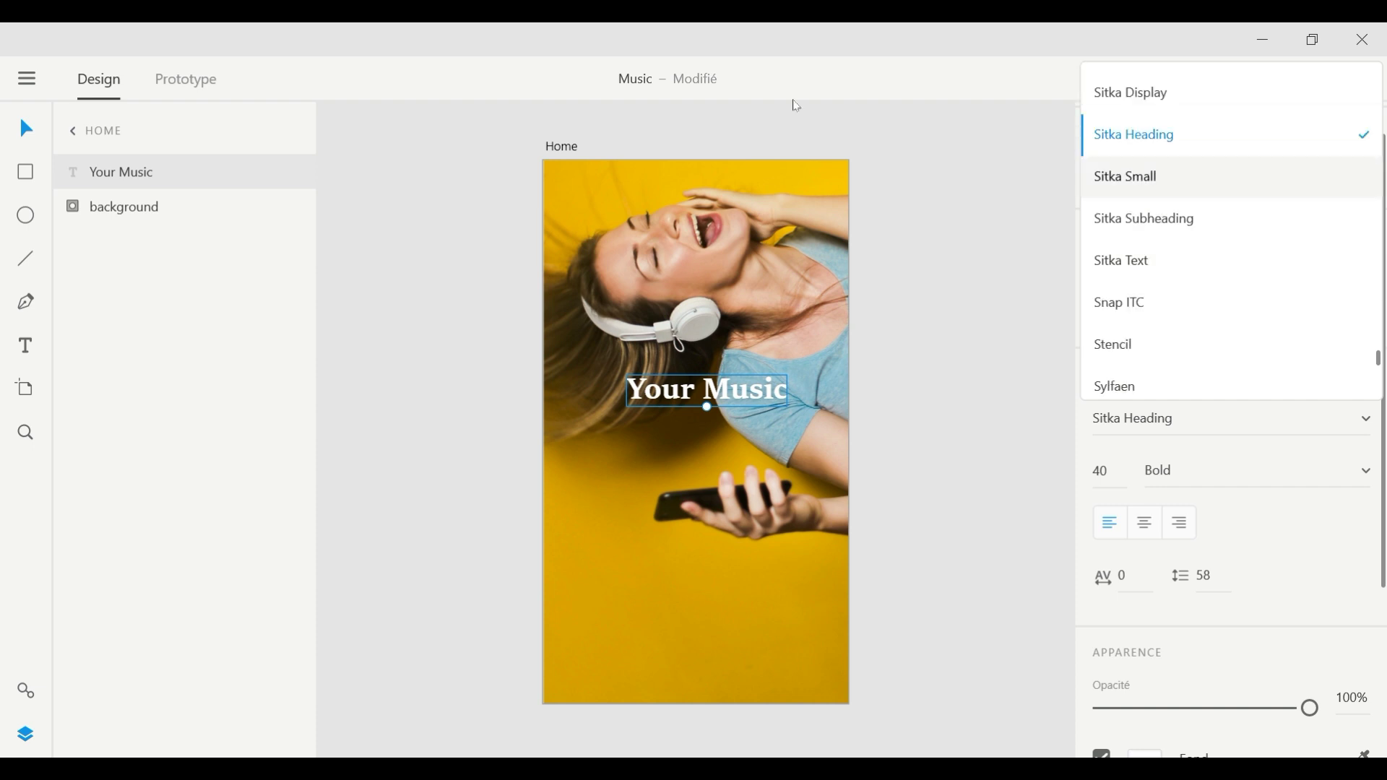
pyautogui.press('Up')
pyautogui.press('Up')
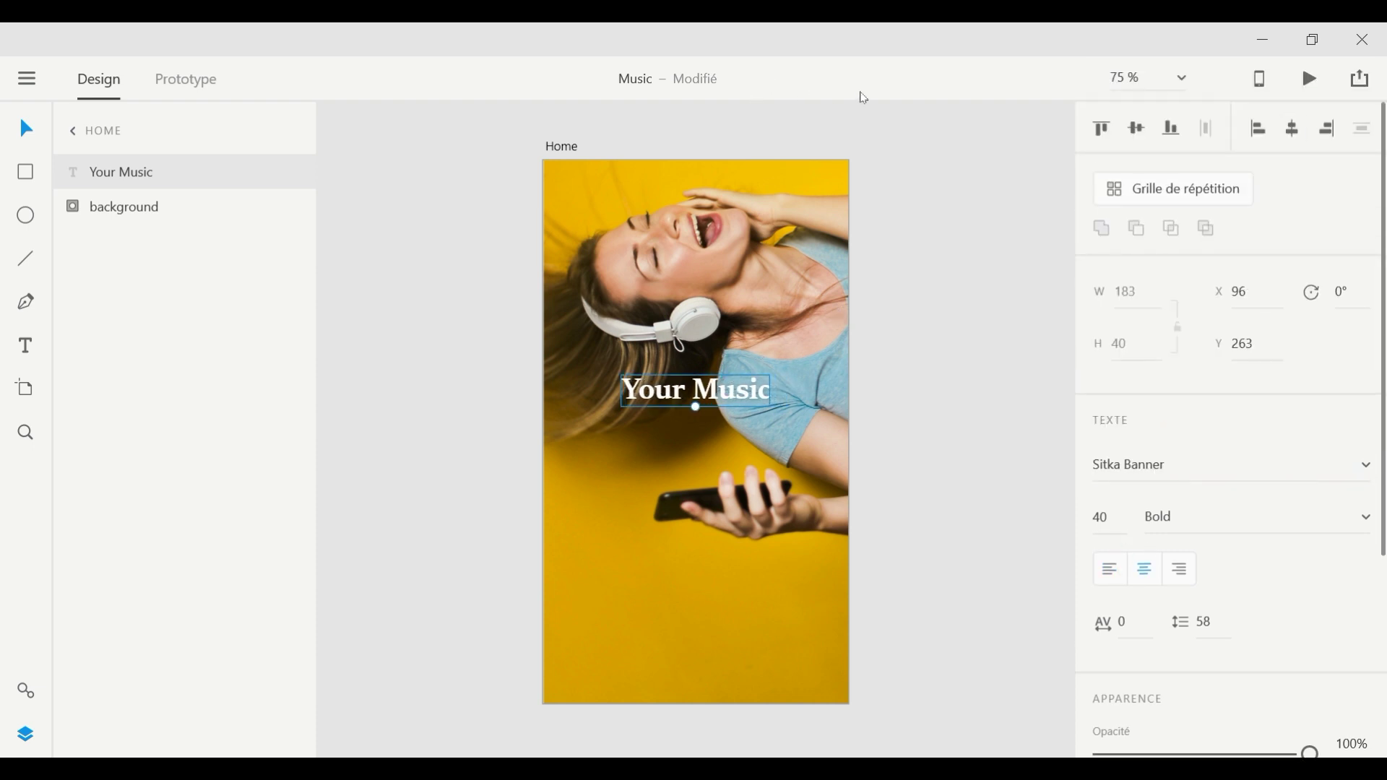
# Step: Duplicate the Your Music text, place the copy below at Y 334, and change it to read YOUR FLOW
pyautogui.hotkey('ctrl', 'd')
pyautogui.moveTo(696, 394); pyautogui.dragTo(696, 448)
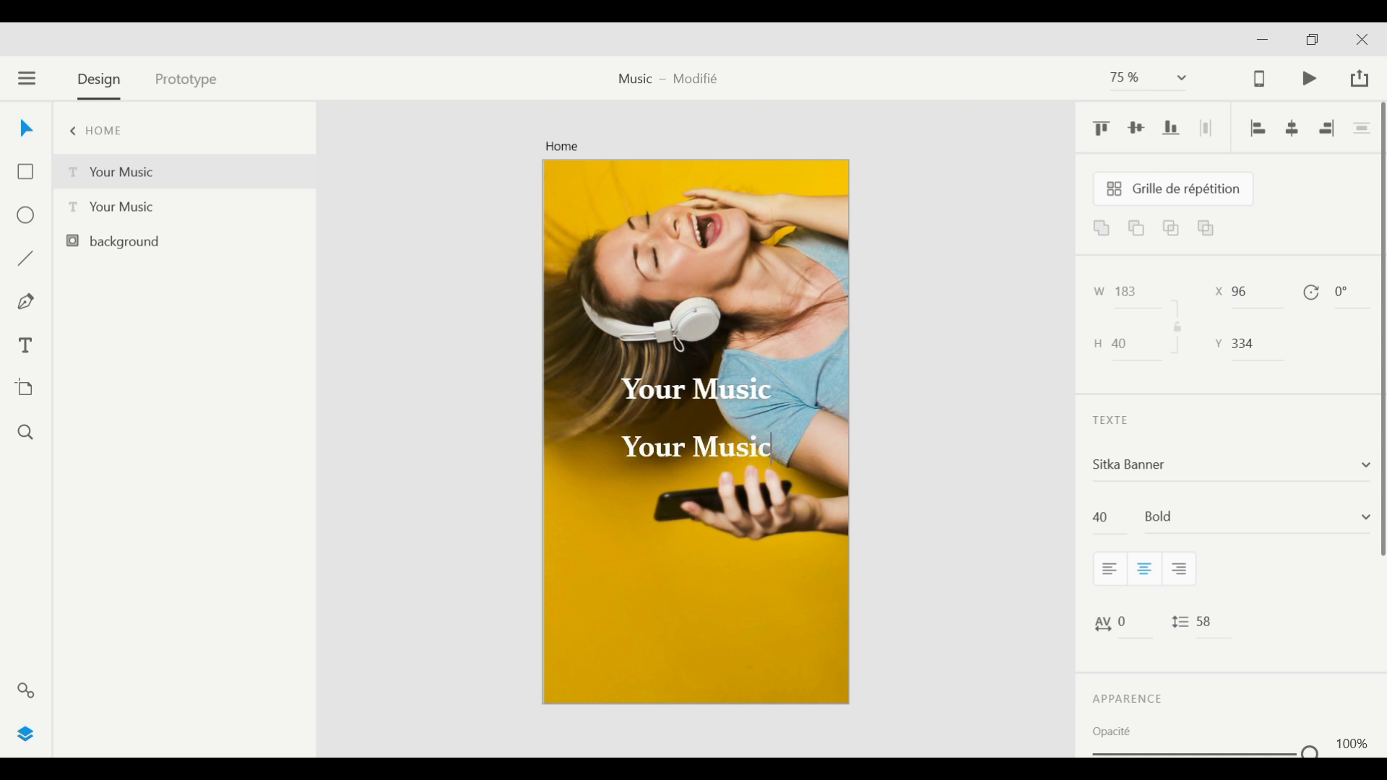
pyautogui.press('BackSpace')
pyautogui.press('BackSpace')
pyautogui.press('BackSpace')
pyautogui.press('BackSpace')
pyautogui.press('BackSpace')
pyautogui.write('FLOW')
pyautogui.press('Left')
pyautogui.press('Left')
pyautogui.press('Left')
pyautogui.press('Left')
pyautogui.press('Left')
pyautogui.press('BackSpace')
pyautogui.press('BackSpace')
pyautogui.press('BackSpace')
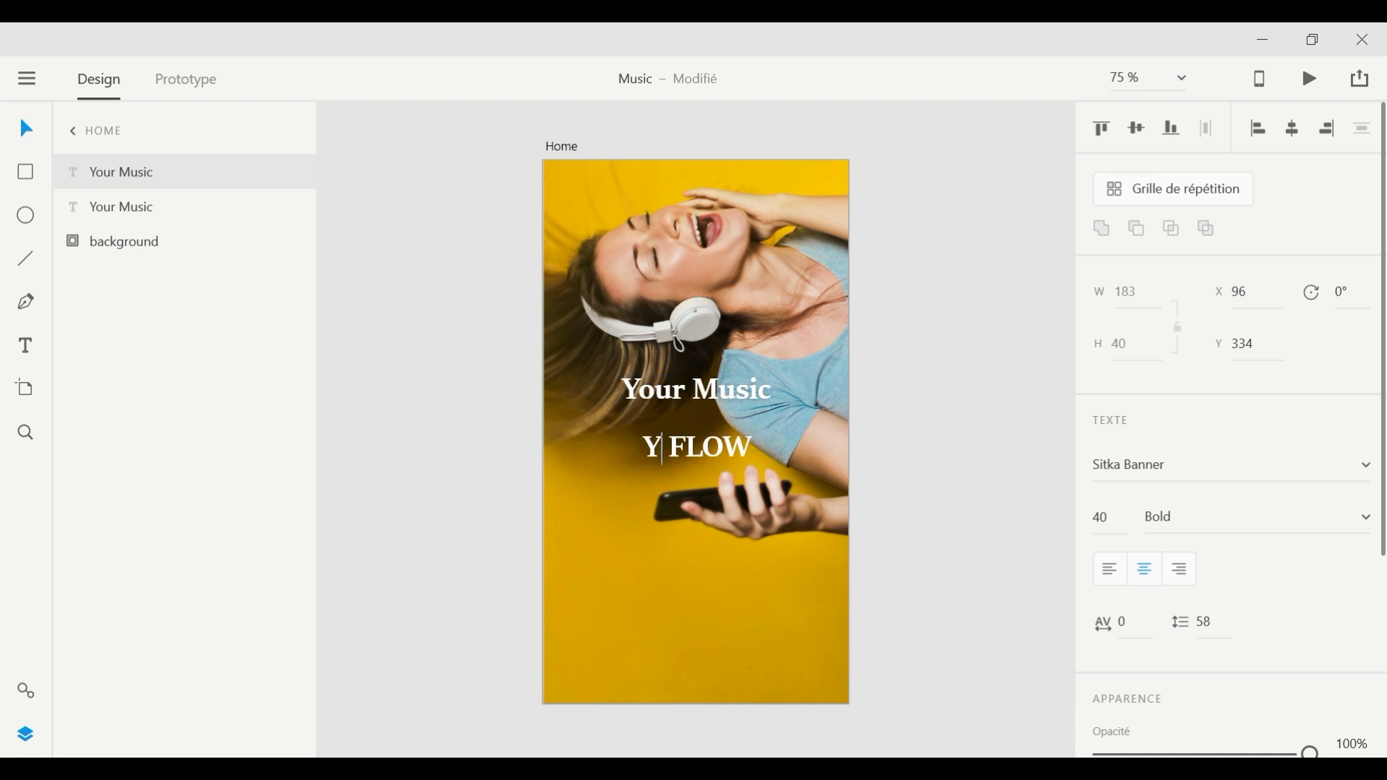
pyautogui.write('OUR')
pyautogui.press('Escape')
# Step: Change the upper text to read YOUR MUSIC
pyautogui.press('Tab')
pyautogui.press('Return')
pyautogui.write('YOUR')
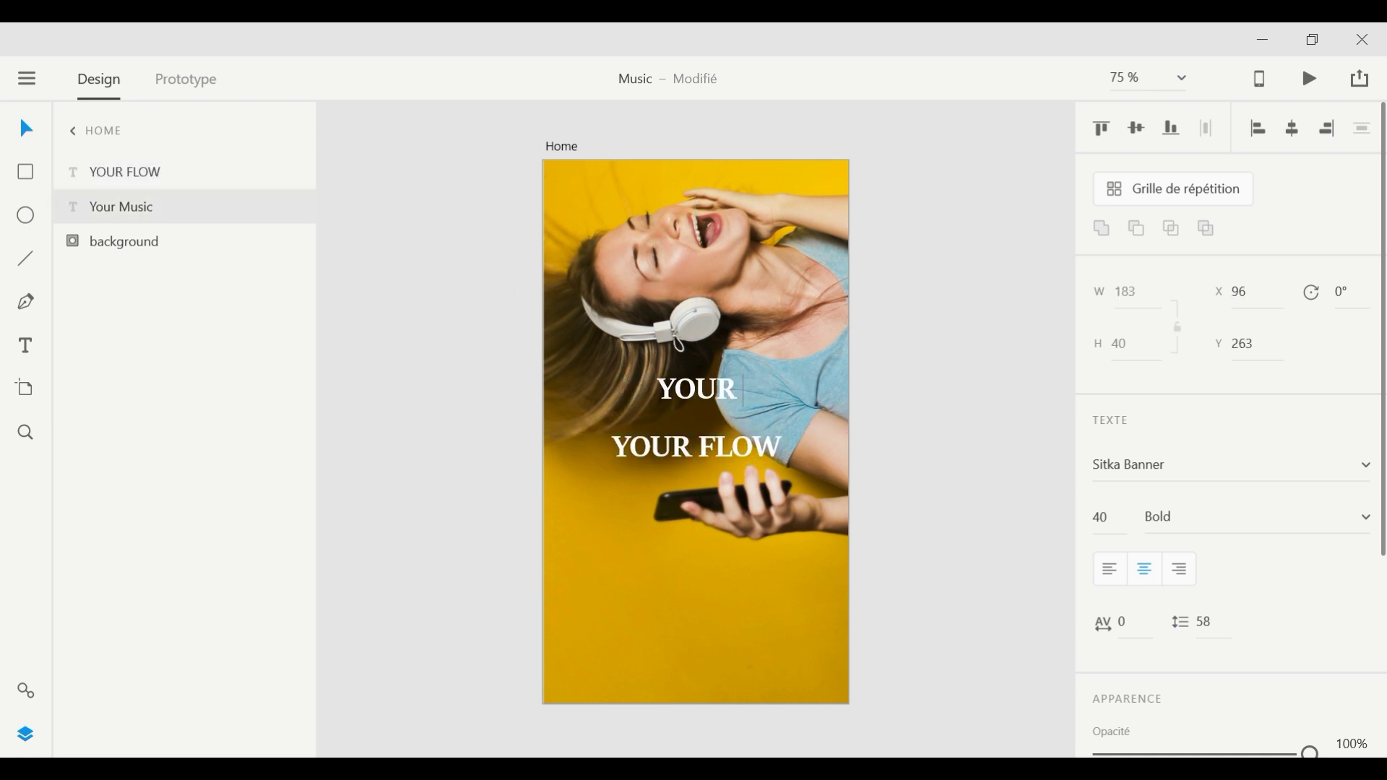
pyautogui.write(' MUSIC')
pyautogui.press('Escape')
pyautogui.press('Tab')
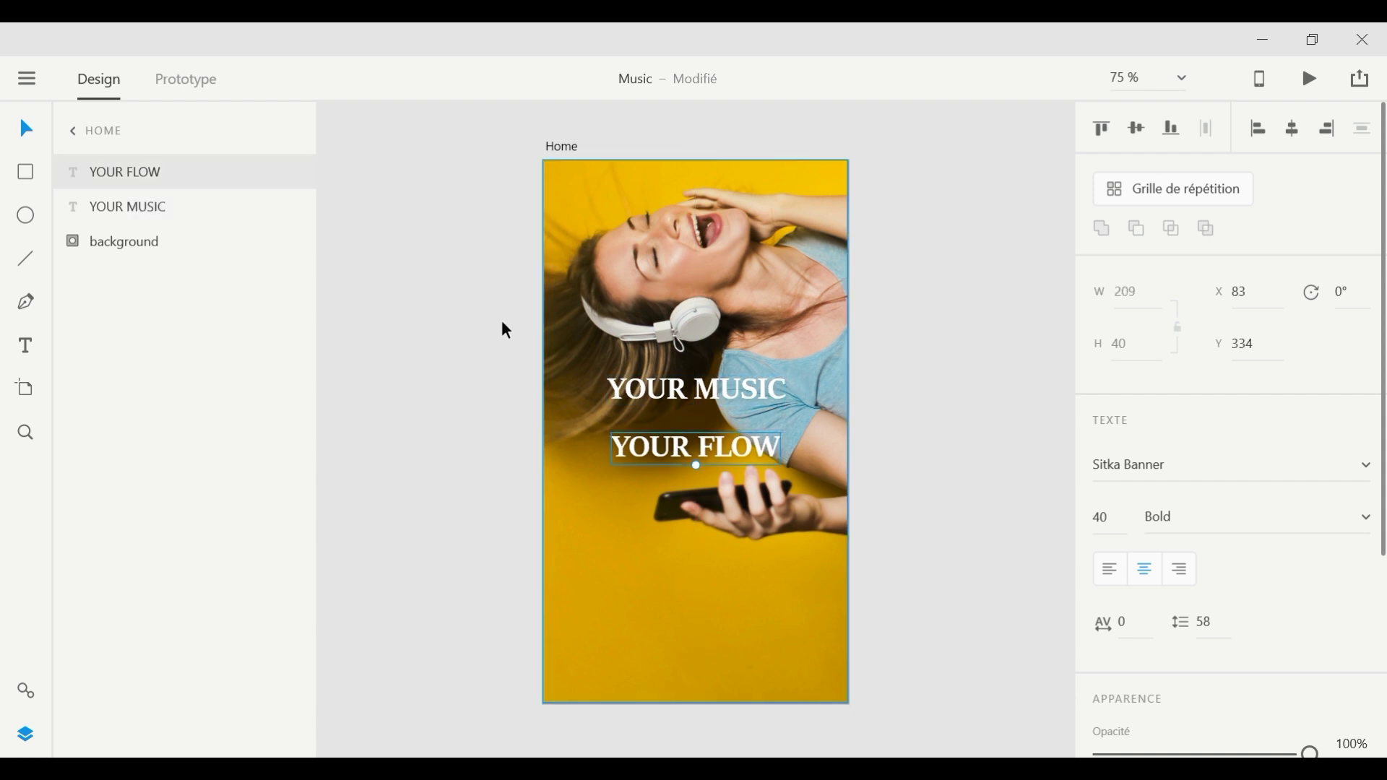
# Step: Draw a white rectangle of about 257 × 62 over the YOUR MUSIC text and send it behind that text
pyautogui.press('r')
pyautogui.moveTo(587, 365)
pyautogui.mouseDown()
pyautogui.moveTo(752, 418)
pyautogui.moveTo(796, 414)
pyautogui.mouseUp()
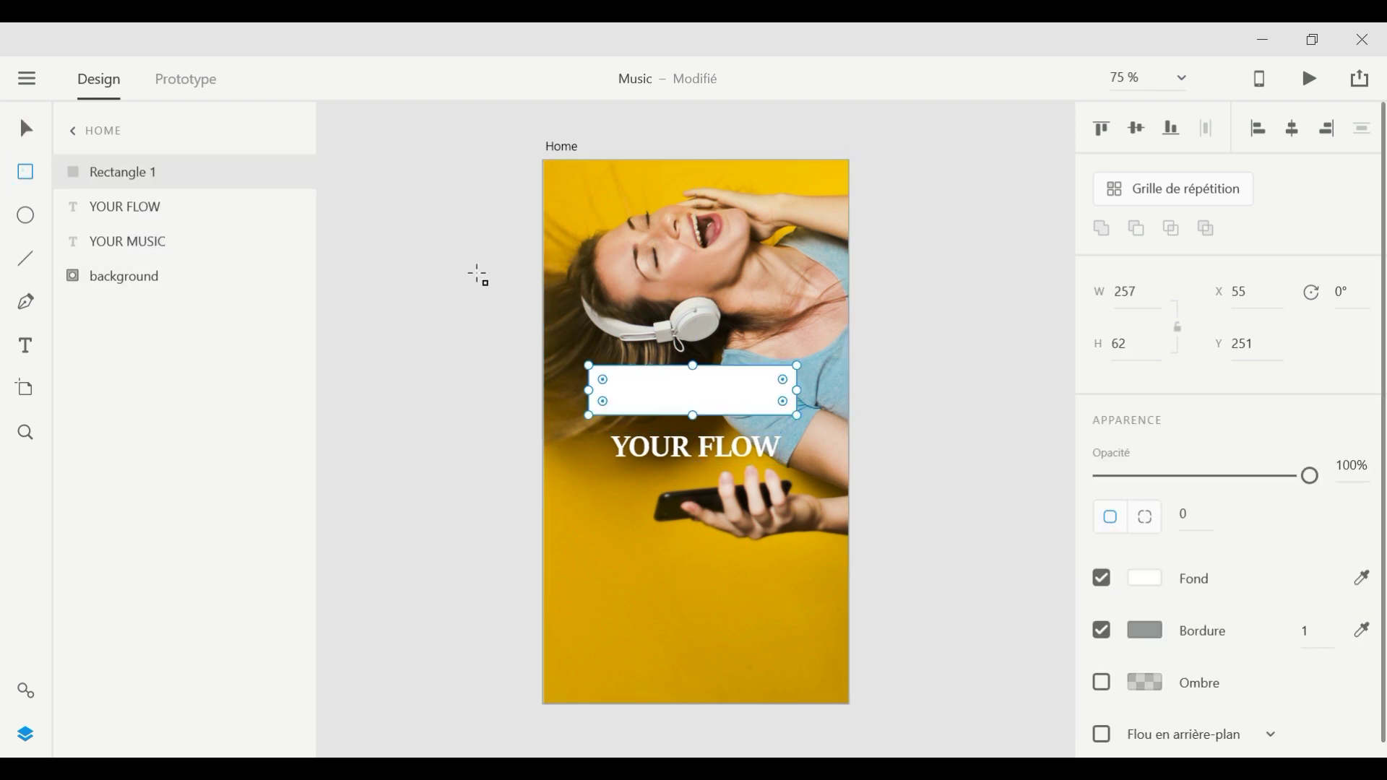
pyautogui.moveTo(116, 207); pyautogui.dragTo(109, 164)
pyautogui.click(84, 206)
pyautogui.rightClick(618, 356)
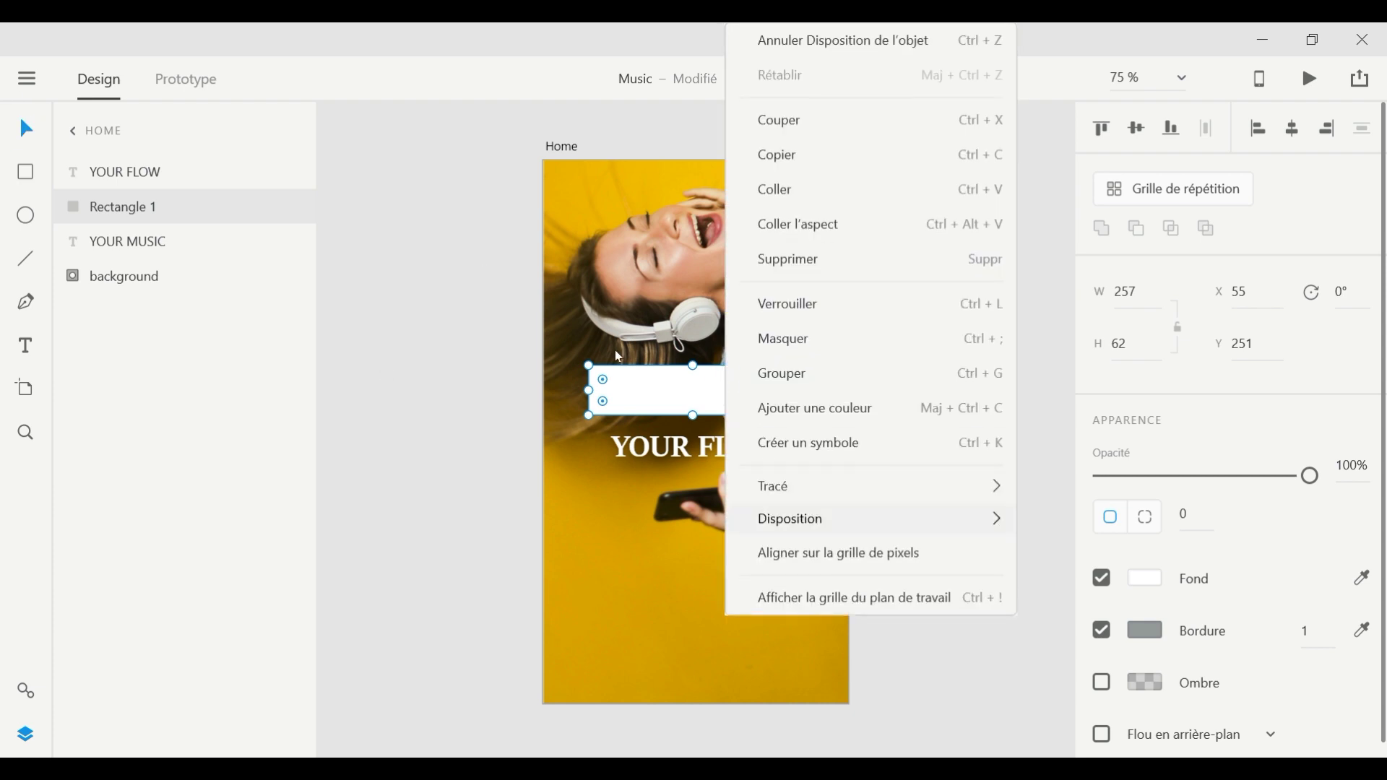
pyautogui.moveTo(875, 519)
pyautogui.click(1048, 582)
# Step: Fill the YOUR MUSIC text with the dark yellow sampled from the background
pyautogui.click(694, 391)
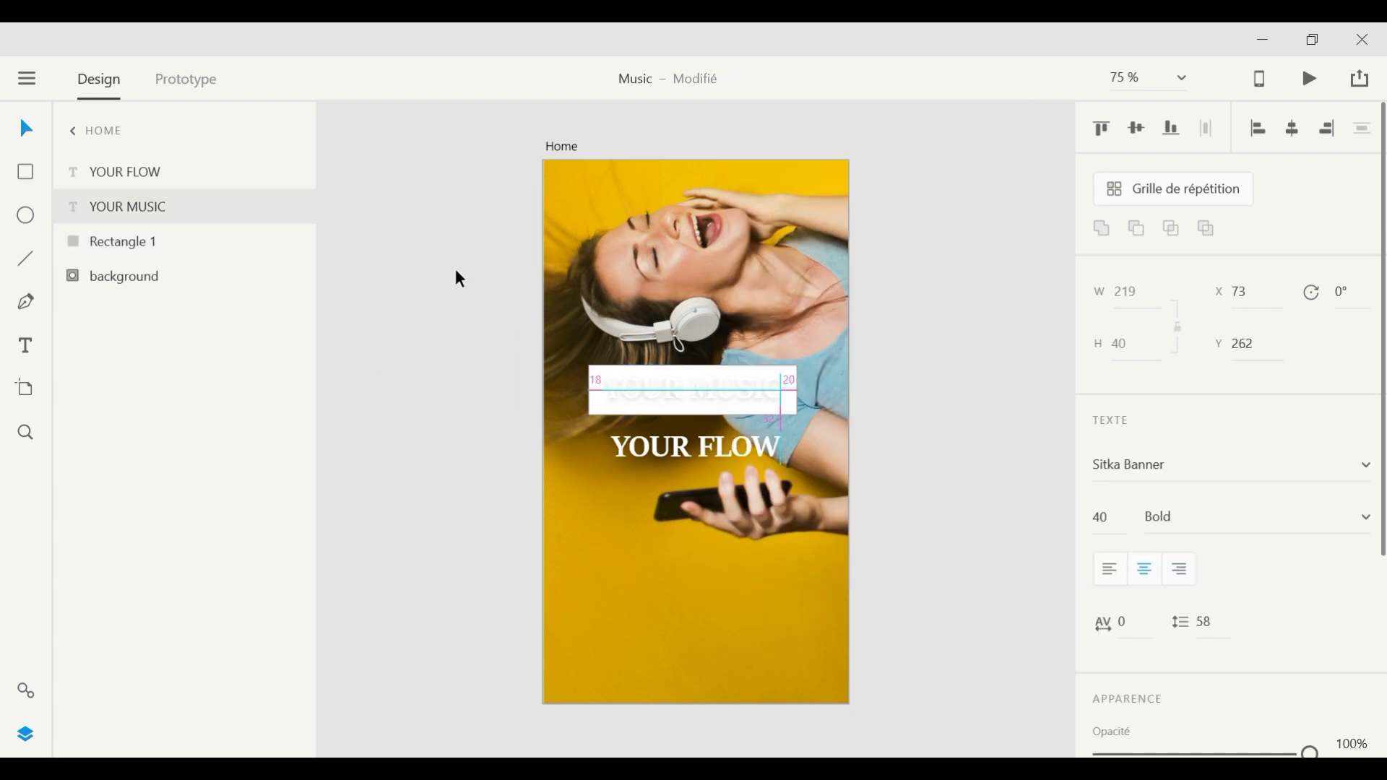
pyautogui.scroll(-5, 1228, 506)
pyautogui.click(1356, 505)
pyautogui.click(672, 670)
pyautogui.press('Escape')
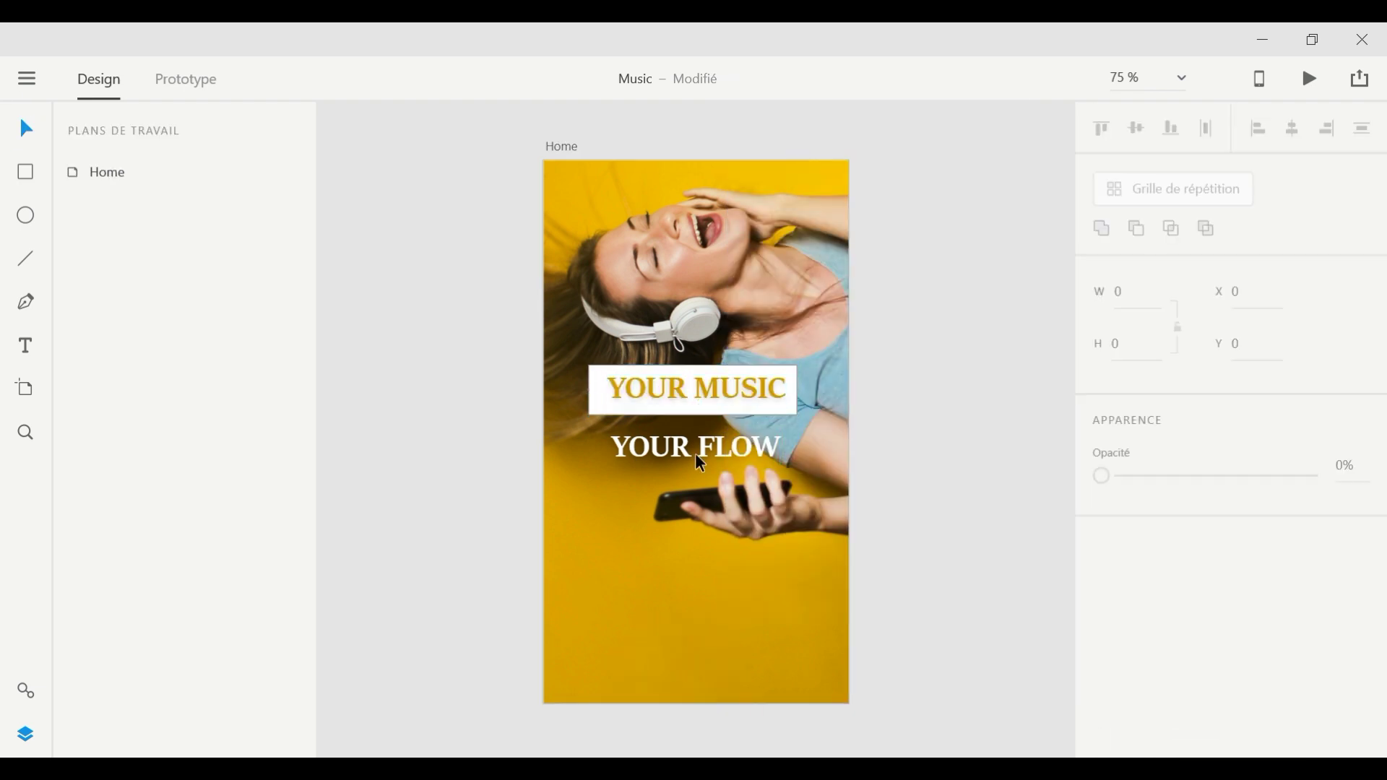
pyautogui.moveTo(752, 396); pyautogui.dragTo(710, 390)
pyautogui.doubleClick(705, 383)
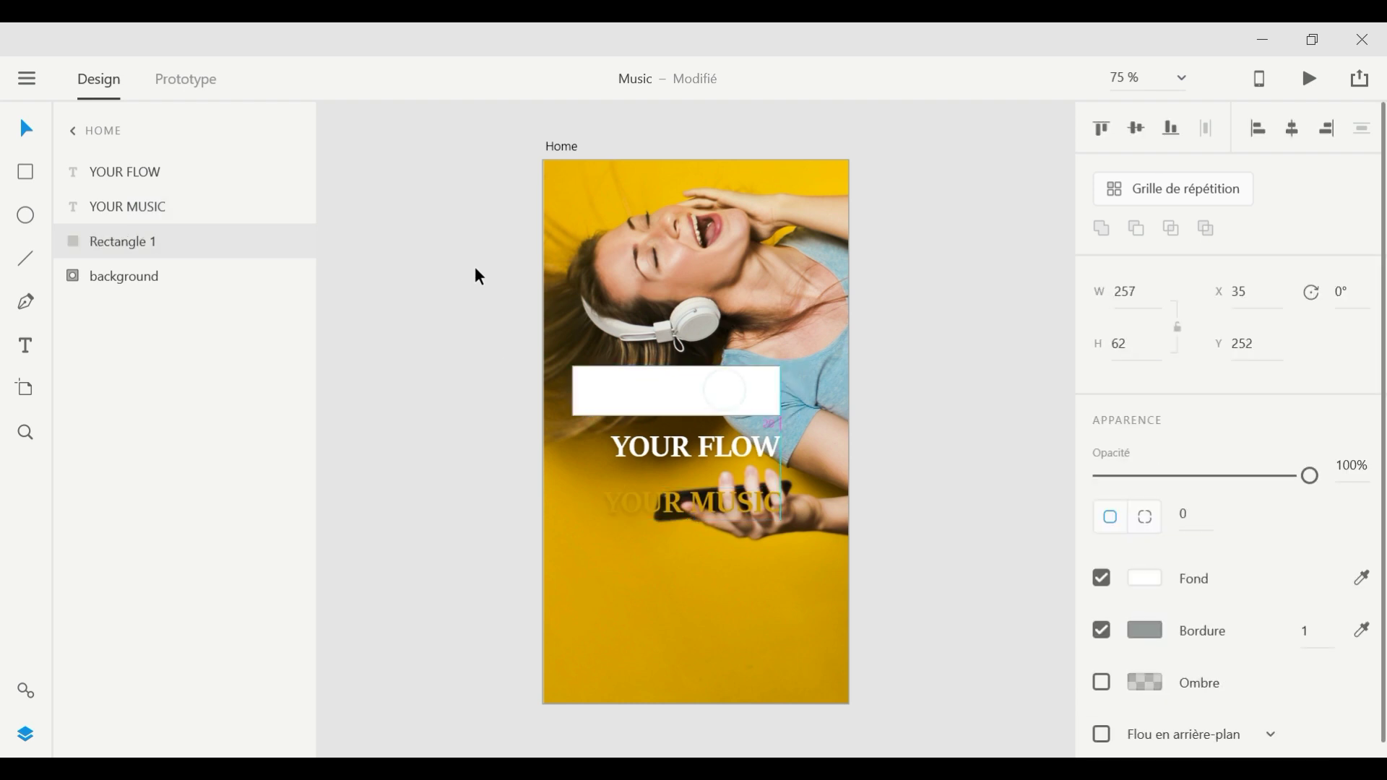
pyautogui.hotkey('ctrl', 'z')
pyautogui.hotkey('ctrl', 'z')
pyautogui.hotkey('ctrl', 'z')
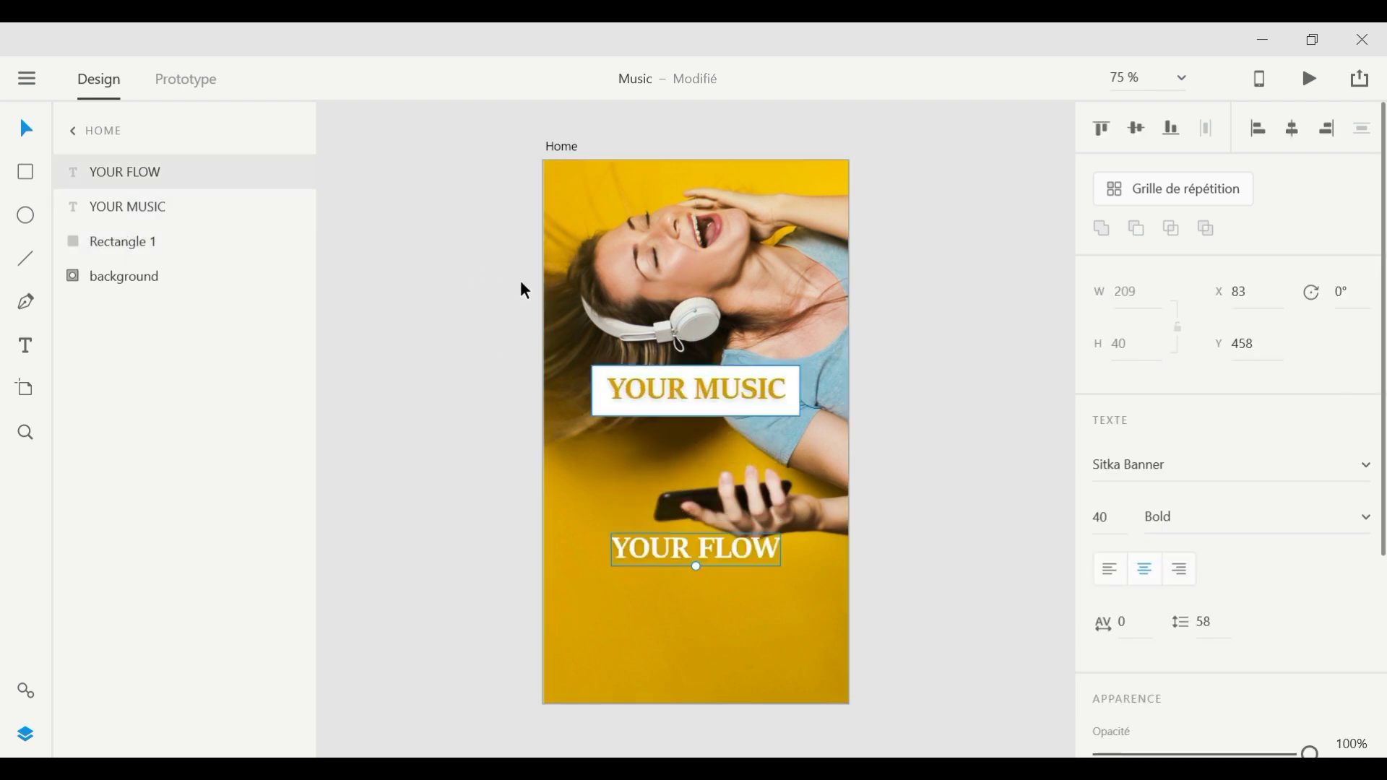
# Step: Duplicate the white rectangle and place the copy directly beneath the original at Y 314
pyautogui.press('Tab')
pyautogui.press('Tab')
pyautogui.hotkey('ctrl', 'd')
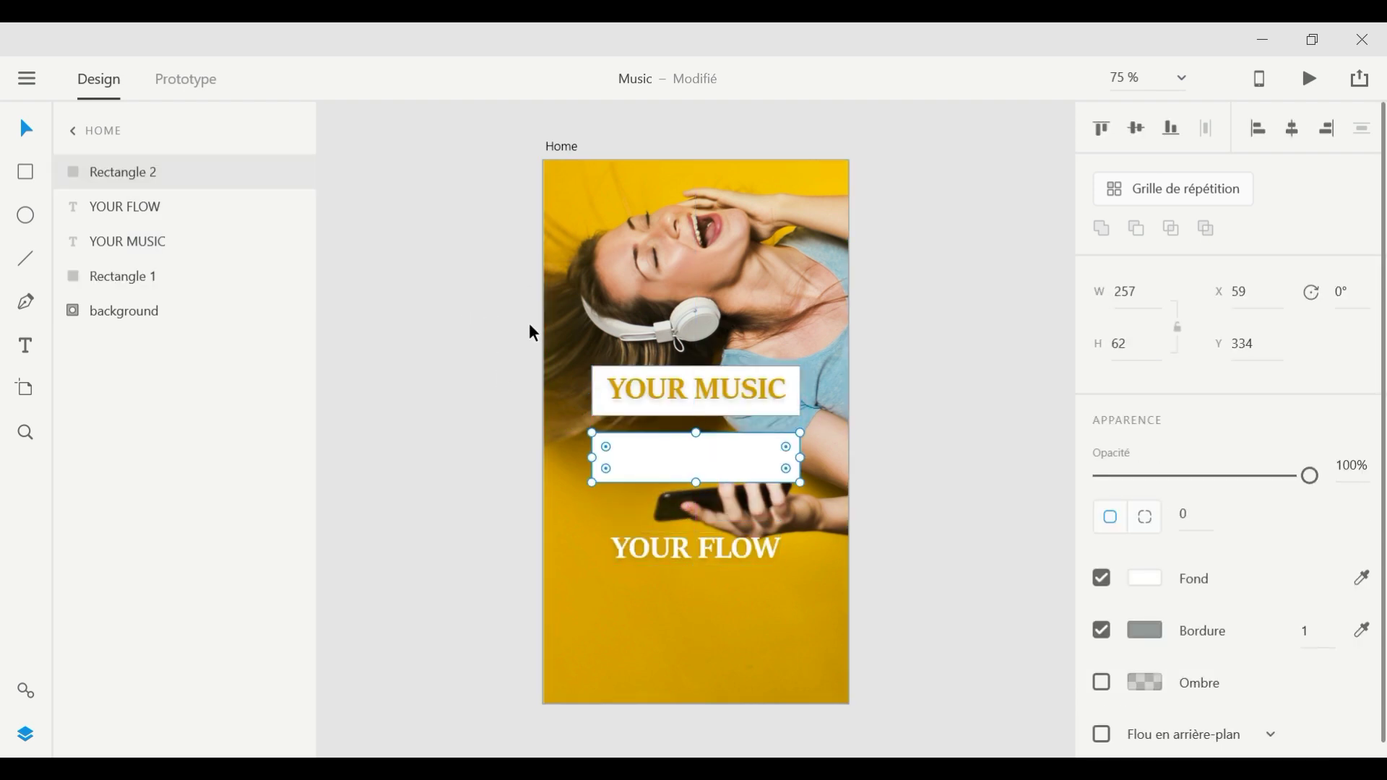
pyautogui.hotkey('shift', 'Up')
pyautogui.hotkey('shift', 'Up')
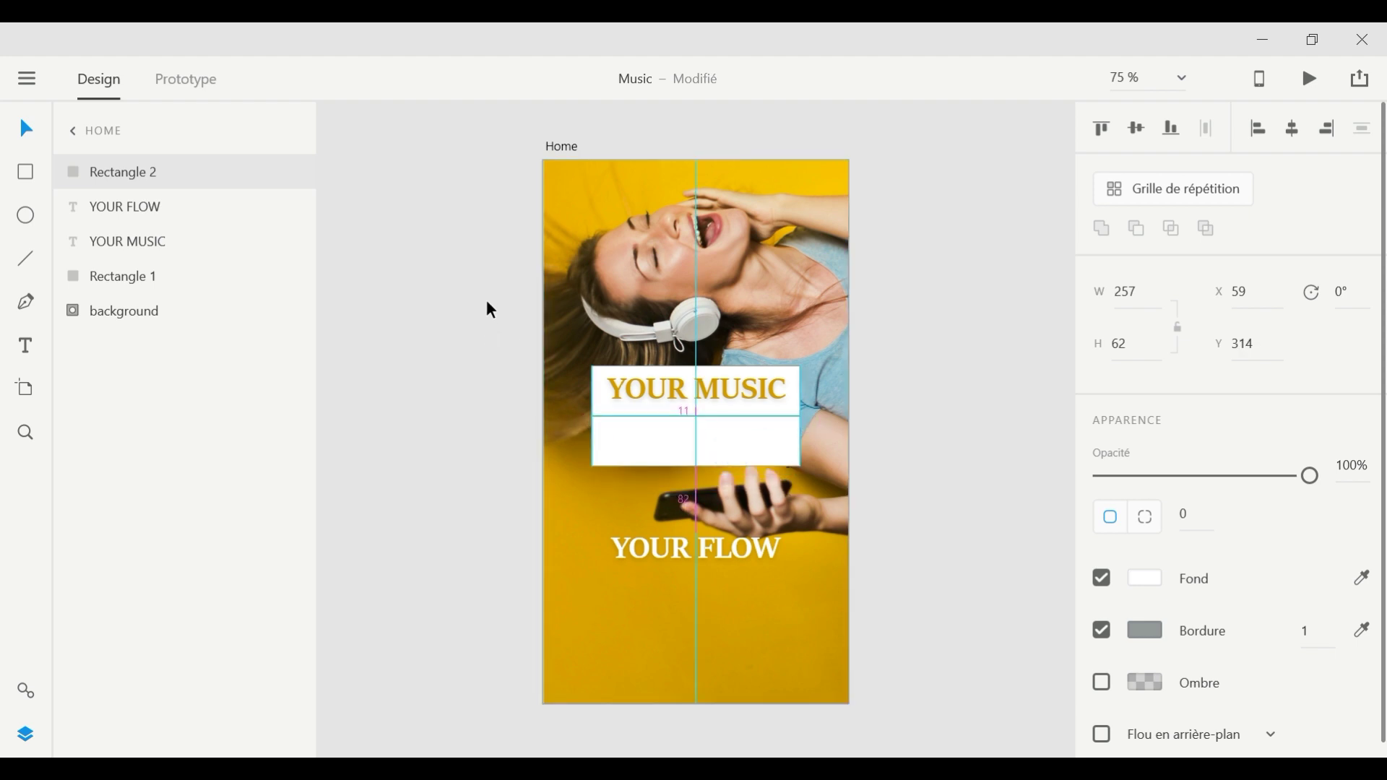
# Step: Raise the upper white rectangle by 20 px and the lower one to Y 309, leaving a gap between them
pyautogui.hotkey('shift', 'Tab')
pyautogui.hotkey('shift', 'Up')
pyautogui.hotkey('shift', 'Up')
pyautogui.press('Tab')
pyautogui.press('Up')
pyautogui.press('Up')
pyautogui.press('Up')
pyautogui.press('Up')
pyautogui.press('Up')
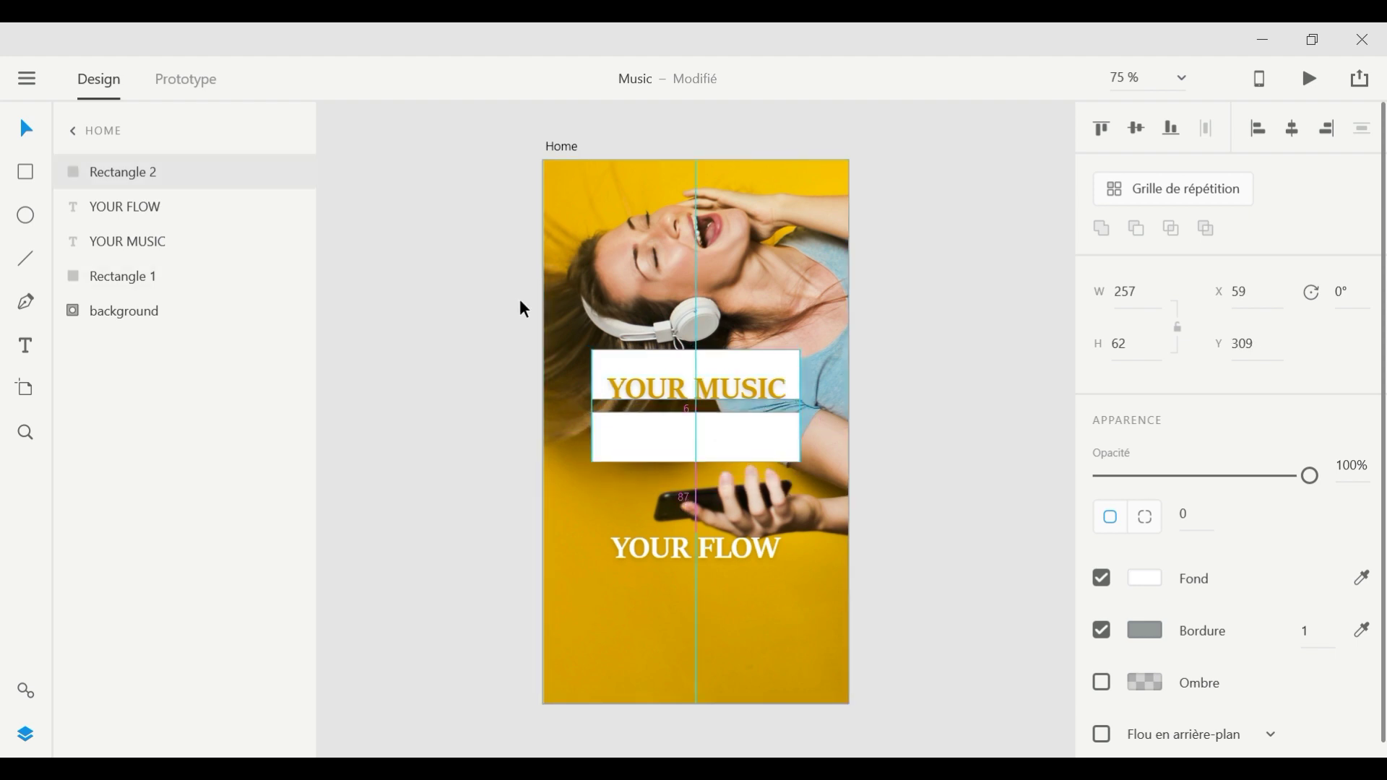
# Step: Move the YOUR MUSIC text up 20 px to fit inside the upper white rectangle
pyautogui.press('Tab')
pyautogui.press('Tab')
pyautogui.hotkey('shift', 'Up')
pyautogui.hotkey('shift', 'Up')
# Step: Move the YOUR FLOW text up onto the lower white rectangle and fill it with the dark yellow sampled from YOUR MUSIC
pyautogui.hotkey('shift', 'Tab')
pyautogui.hotkey('shift', 'Up')
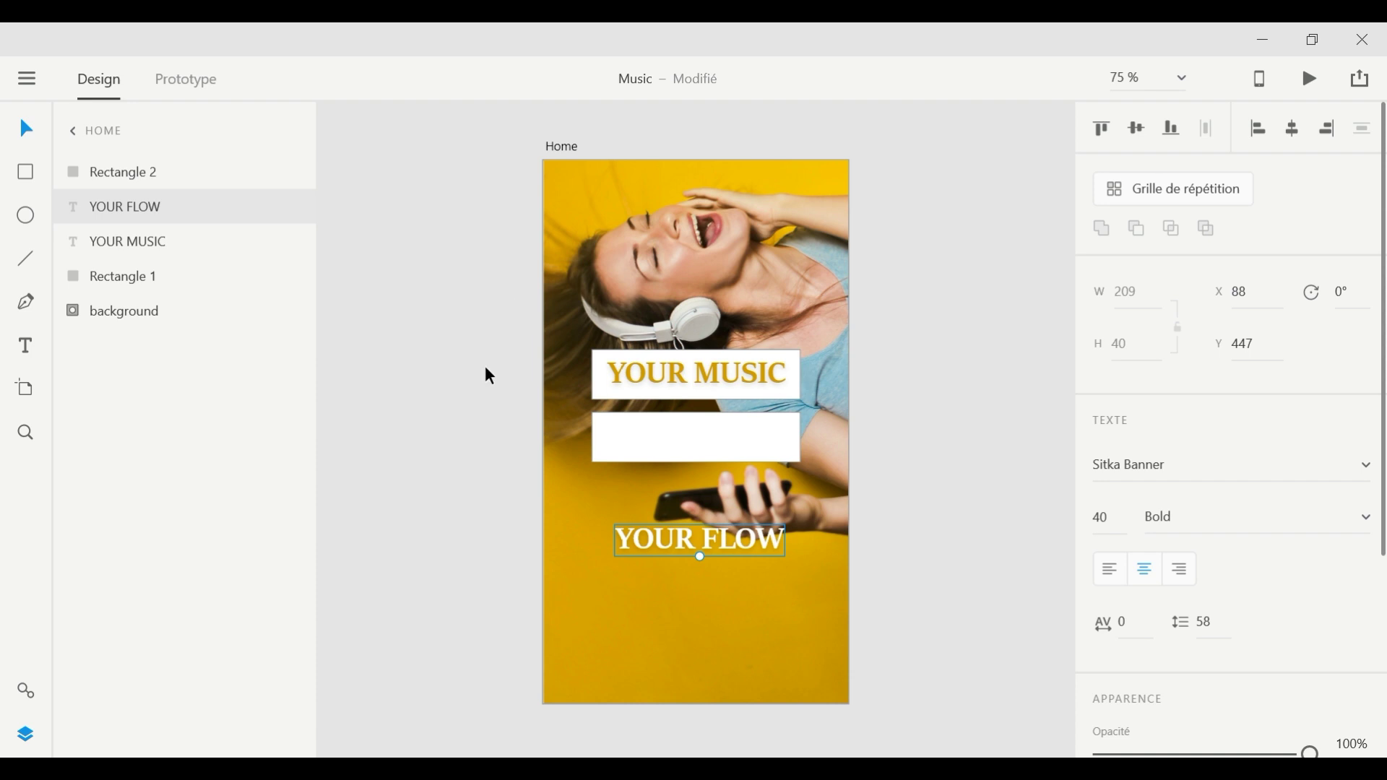
pyautogui.press('i')
pyautogui.click(718, 369)
# Step: Send the lower white rectangle behind the YOUR FLOW text and deselect everything
pyautogui.rightClick(795, 444)
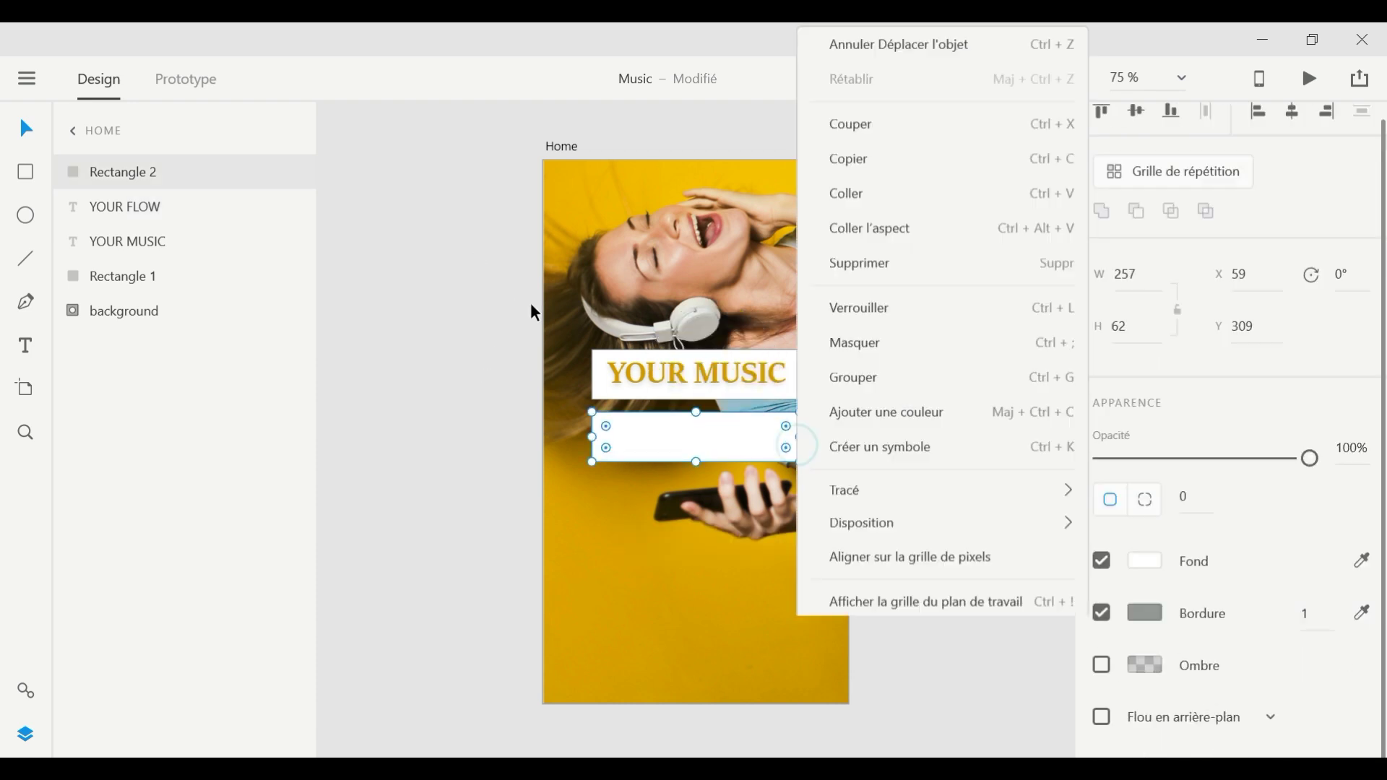
pyautogui.click(1121, 588)
pyautogui.click(484, 382)
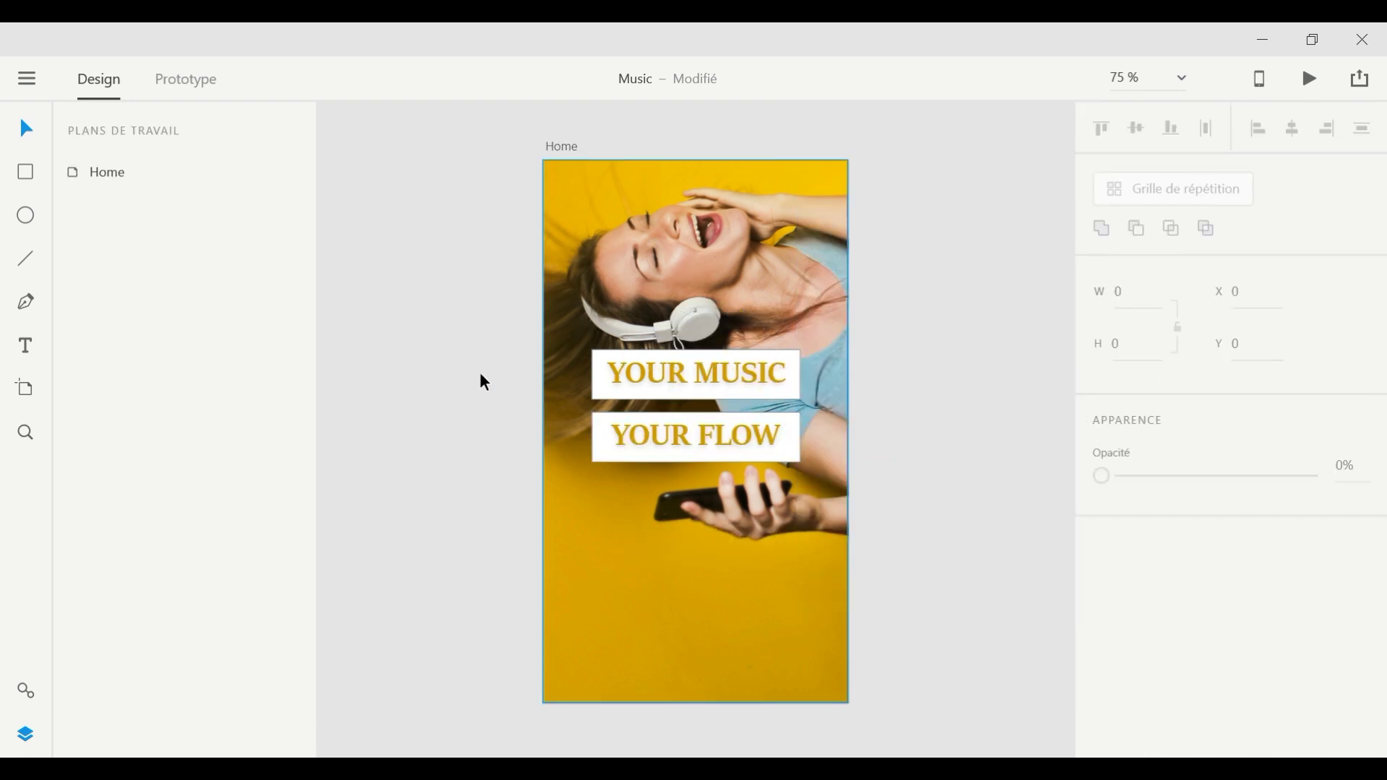
# Step: Draw a 375 by 667 rectangle covering the Home artboard and move it onto the empty canvas beside the artboard
pyautogui.press('Tab')
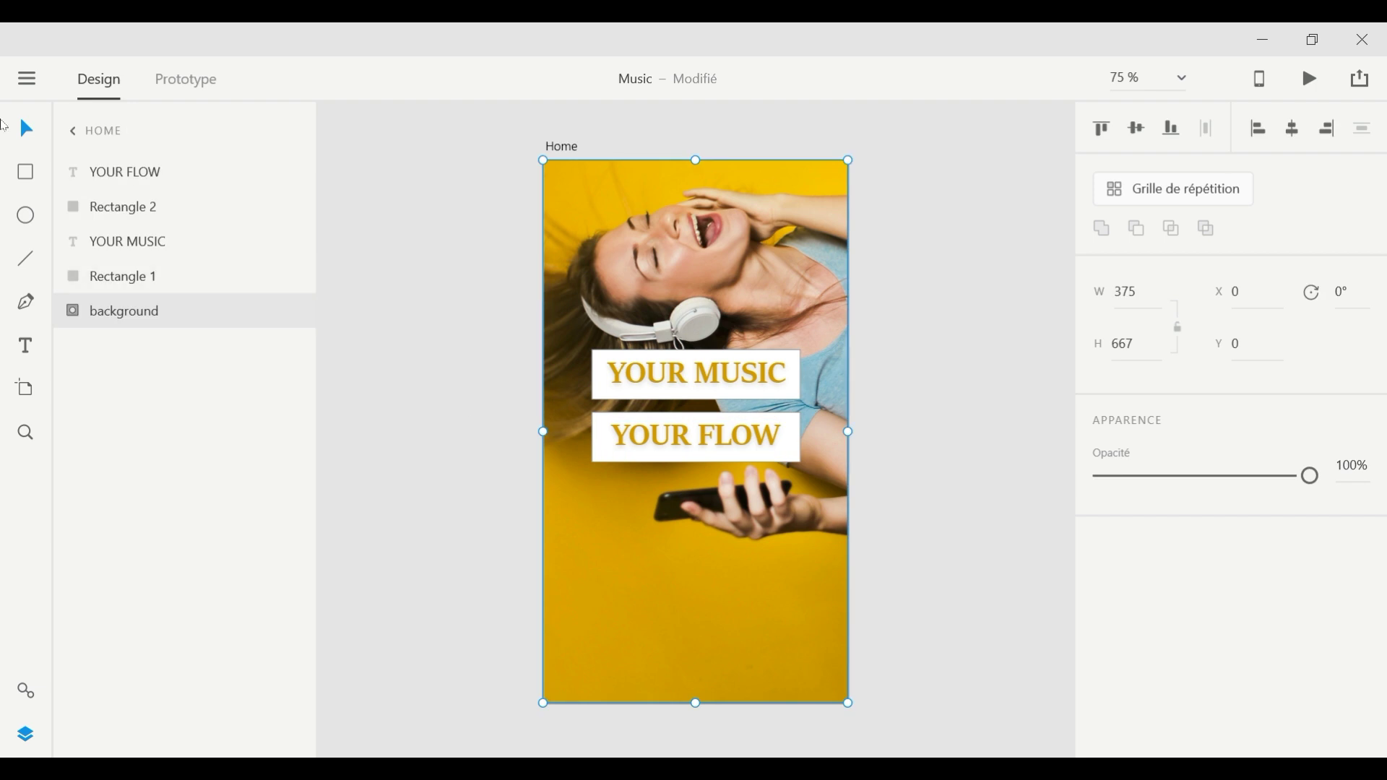
pyautogui.moveTo(548, 160)
pyautogui.mouseDown()
pyautogui.moveTo(622, 212)
pyautogui.moveTo(848, 702)
pyautogui.mouseUp()
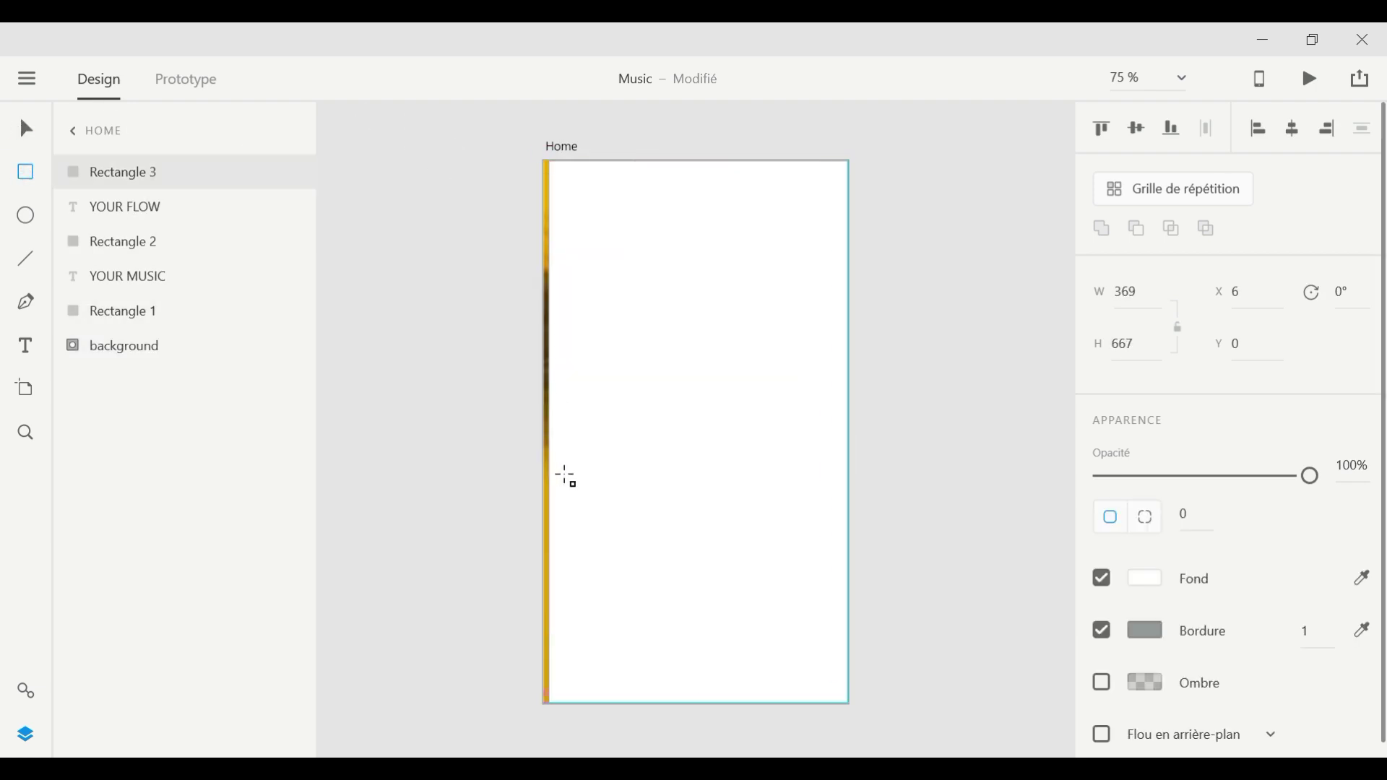
pyautogui.moveTo(548, 432); pyautogui.dragTo(543, 431)
pyautogui.click(24, 124)
pyautogui.moveTo(650, 216); pyautogui.dragTo(426, 217)
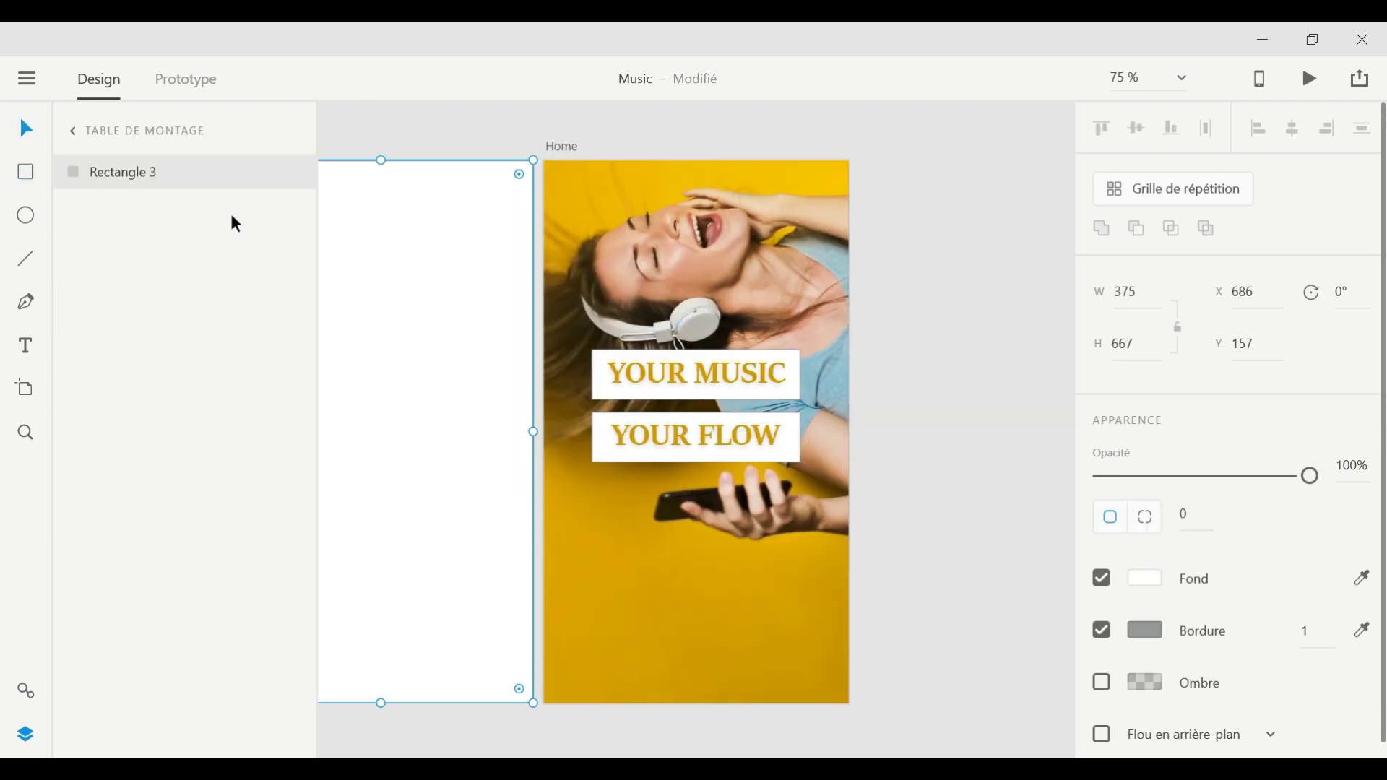
pyautogui.hotkey('ctrl', '-')
pyautogui.hotkey('ctrl', 'z')
pyautogui.moveTo(526, 345); pyautogui.dragTo(311, 354)
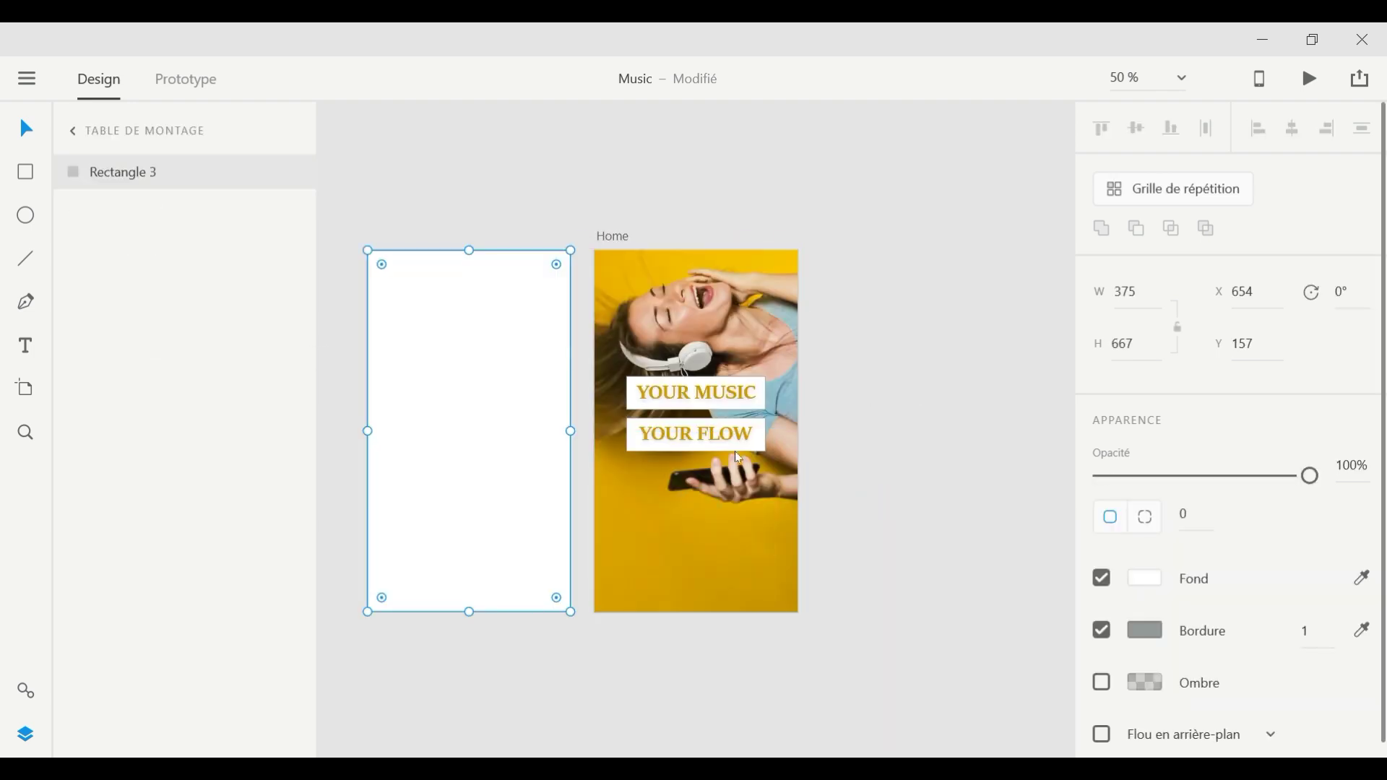
# Step: Give the large rectangle a borderless vertical gradient fill based on the yellow #EFB200 sampled from the photo
pyautogui.press('i')
pyautogui.click(622, 263)
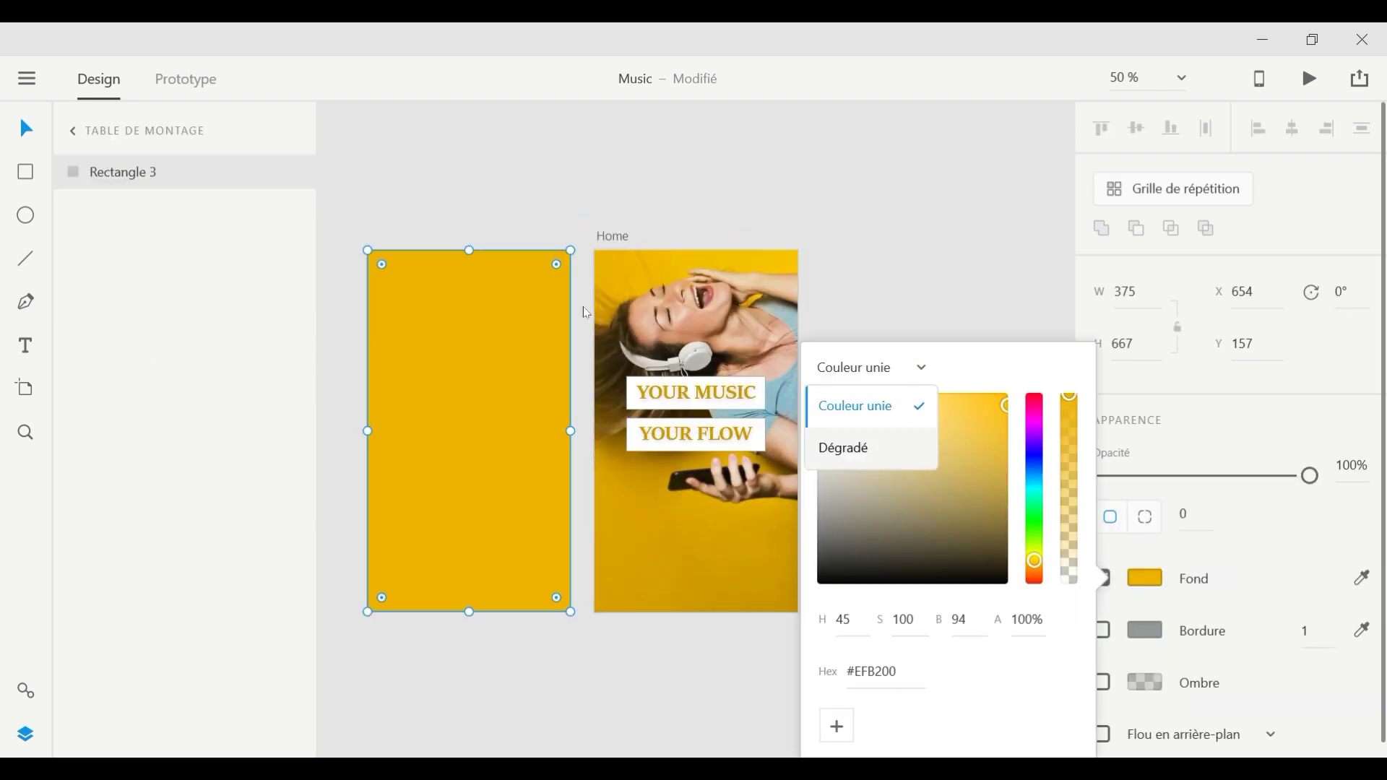
pyautogui.press('Down')
pyautogui.press('Return')
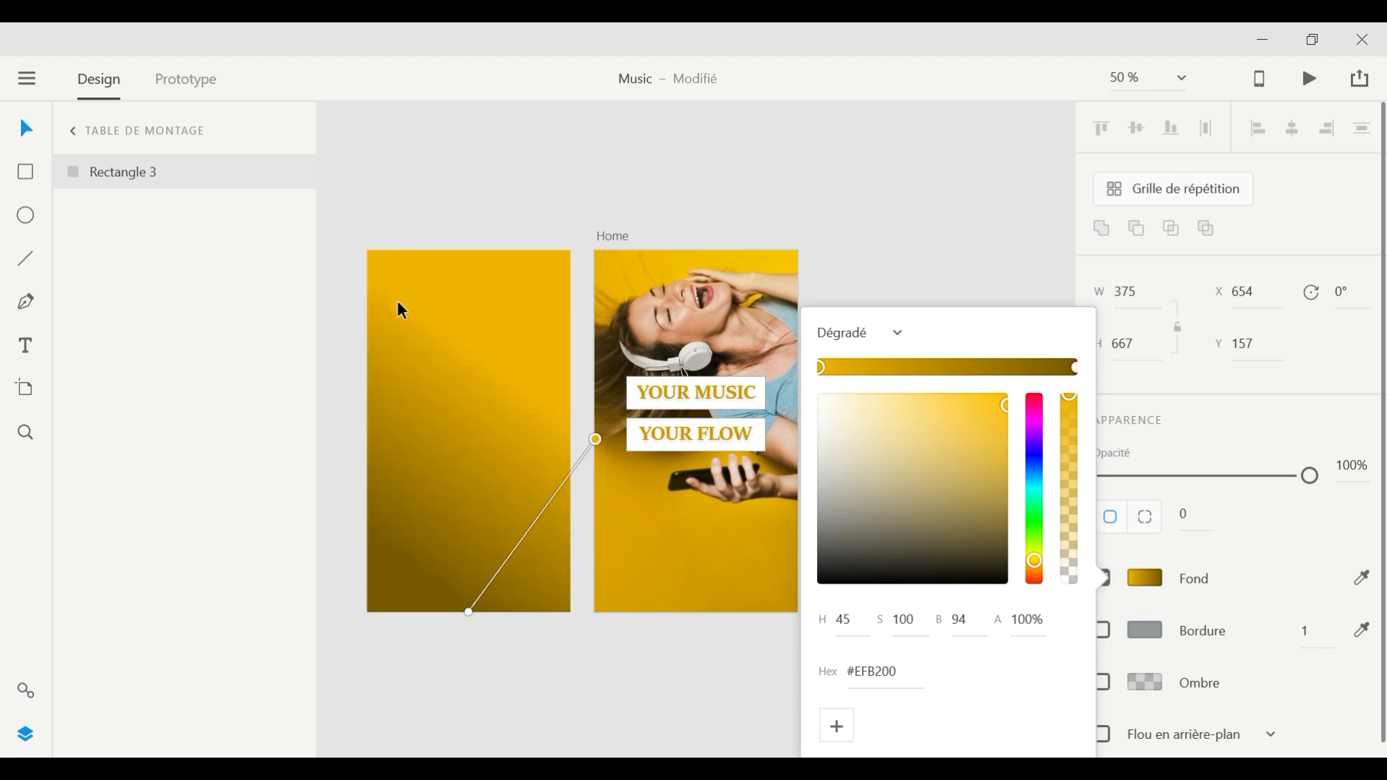
pyautogui.moveTo(403, 310); pyautogui.dragTo(318, 153)
# Step: Fade the gradient's yellow upper stop until nearly transparent and make the dark #785900 lower stop partly transparent
pyautogui.click(821, 367)
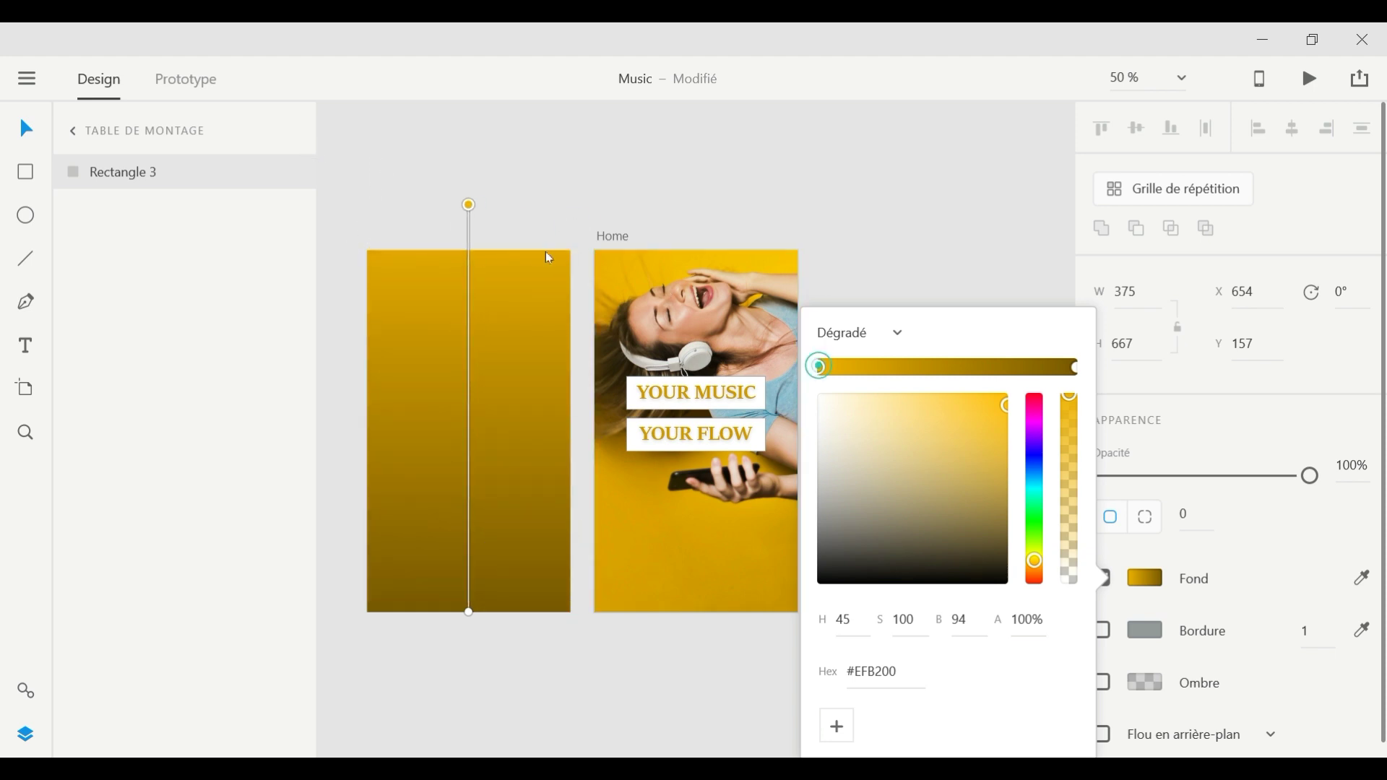
pyautogui.moveTo(1069, 397); pyautogui.dragTo(1070, 471)
pyautogui.click(1075, 367)
pyautogui.moveTo(441, 474)
pyautogui.mouseDown()
pyautogui.moveTo(670, 475)
pyautogui.moveTo(431, 475)
pyautogui.mouseUp()
pyautogui.click(1152, 580)
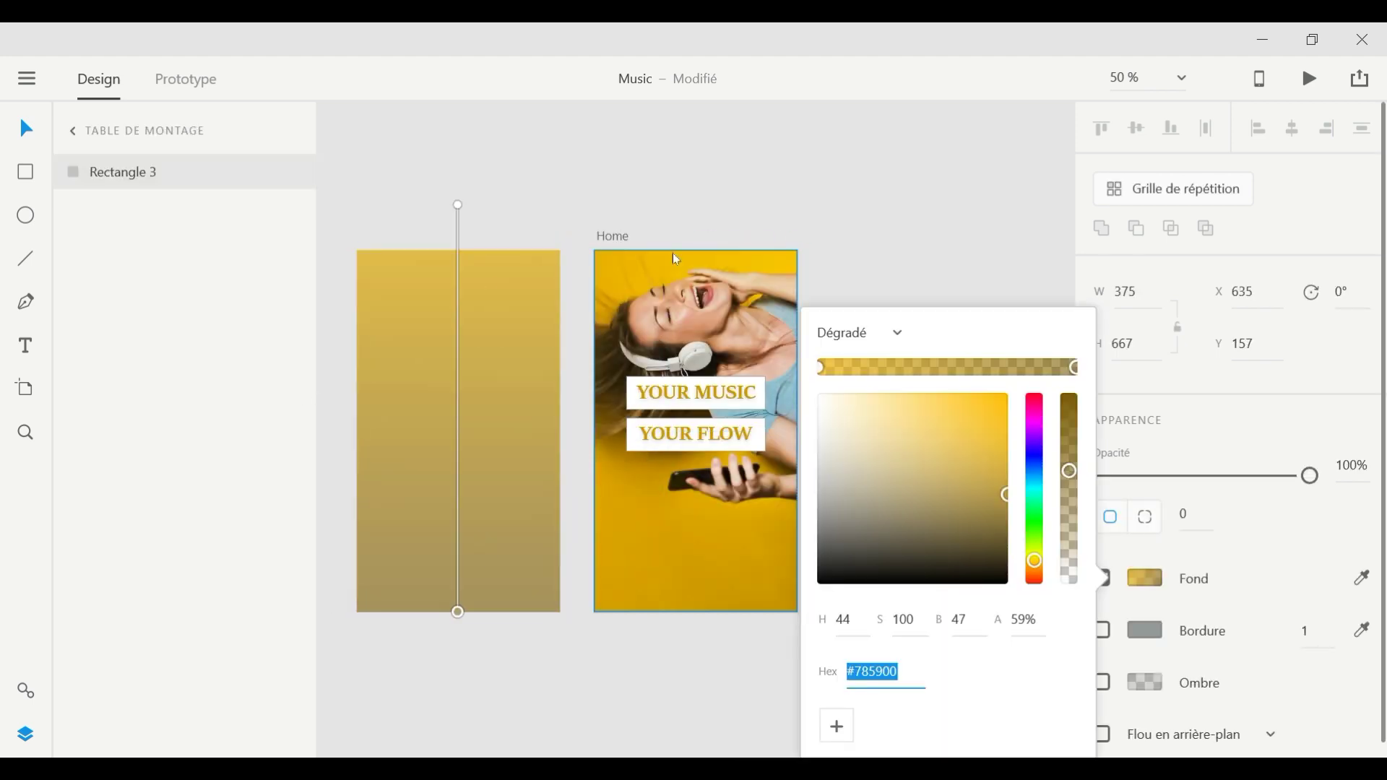
pyautogui.click(820, 367)
pyautogui.moveTo(1069, 455); pyautogui.dragTo(1069, 577)
pyautogui.click(1074, 367)
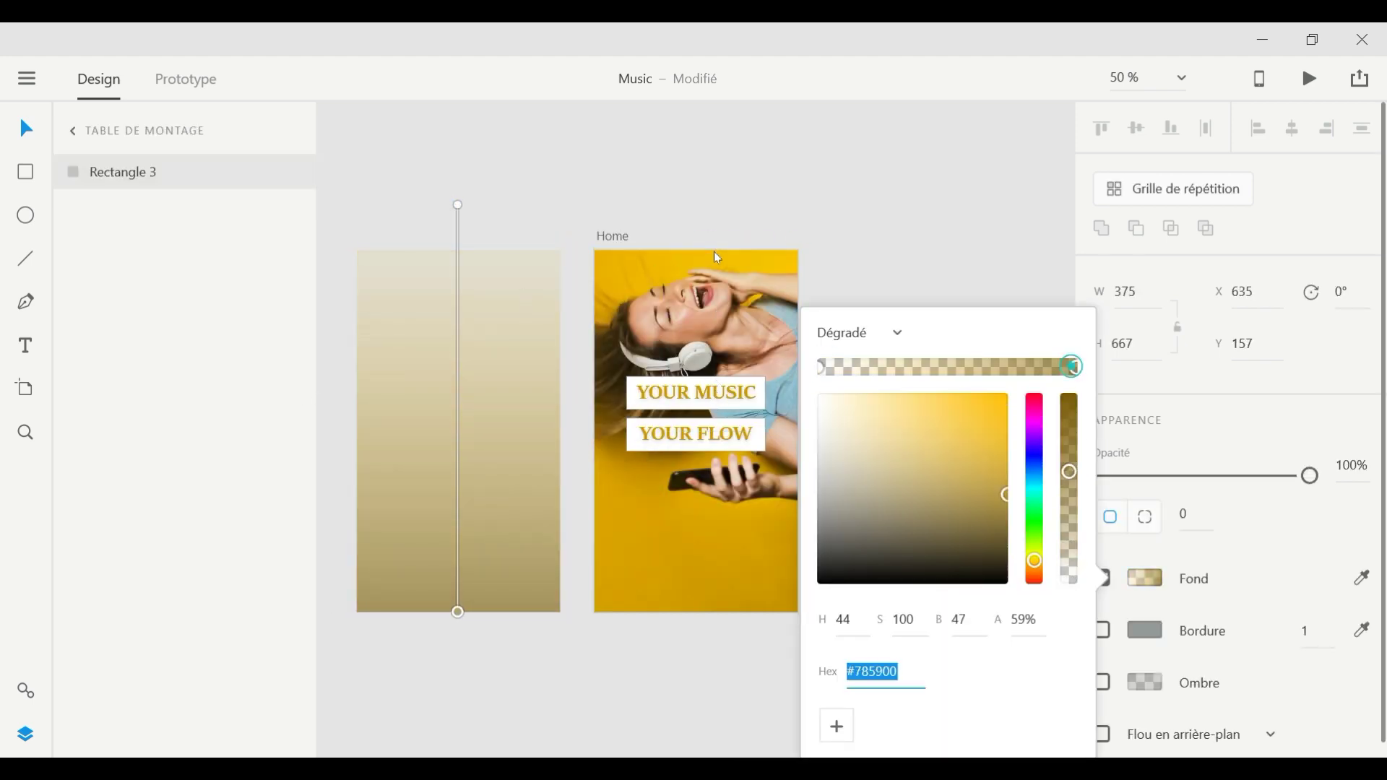
pyautogui.moveTo(1069, 471); pyautogui.dragTo(1069, 453)
pyautogui.click(731, 673)
# Step: Try placing the gradient rectangle over the Home artboard on top of the titles
pyautogui.moveTo(492, 564); pyautogui.dragTo(741, 564)
pyautogui.click(494, 383)
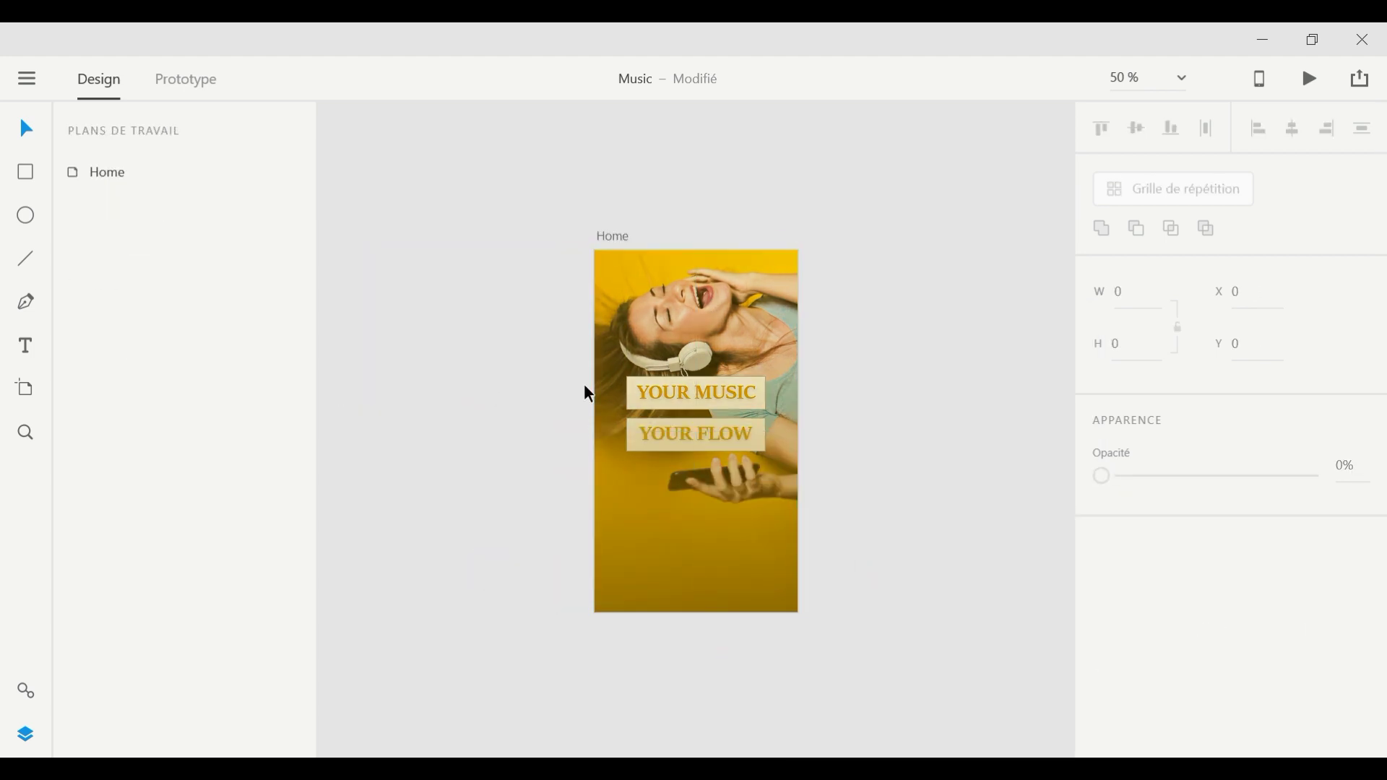
pyautogui.click(622, 383)
pyautogui.hotkey('ctrl', 'z')
# Step: Group the YOUR MUSIC text with its white rectangle, and the YOUR FLOW text with its own rectangle
pyautogui.click(632, 387)
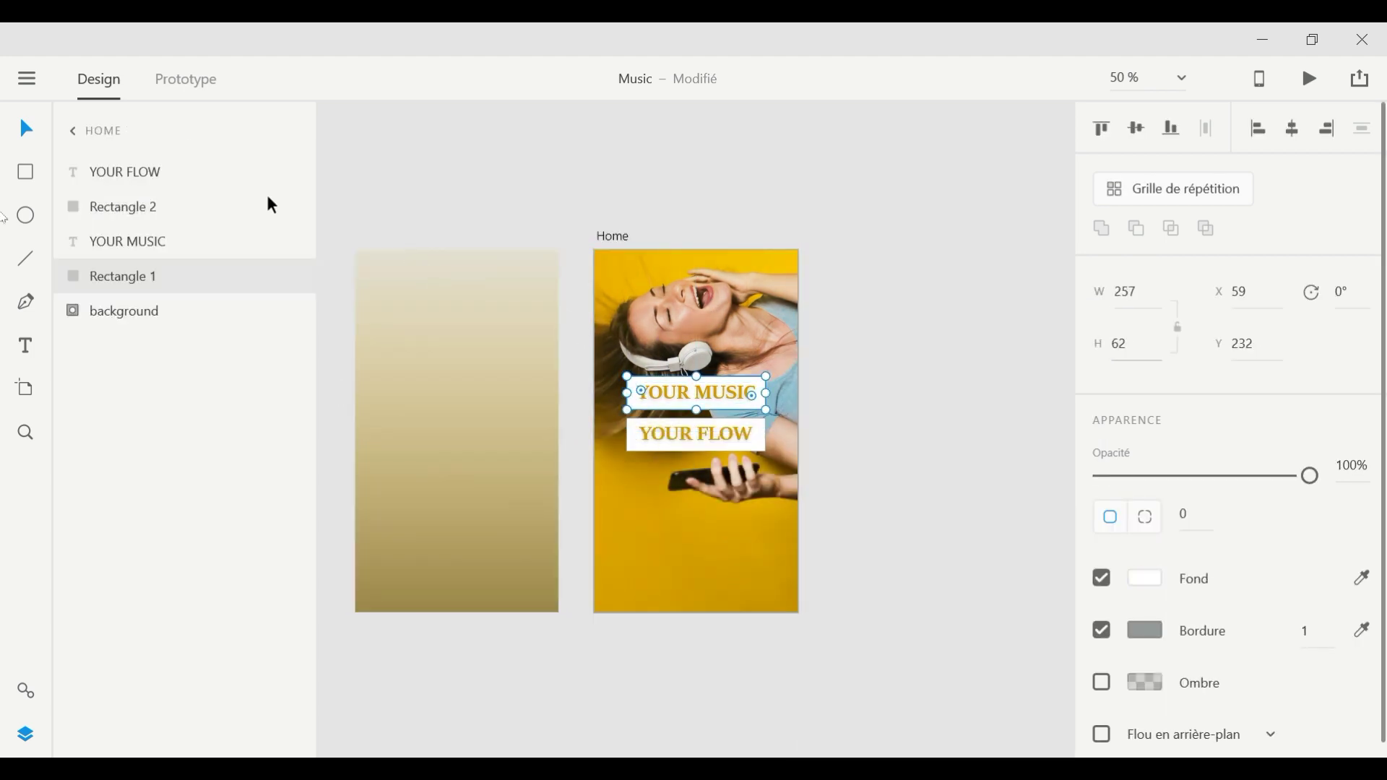
pyautogui.keyDown('shift'); pyautogui.click(86, 238); pyautogui.keyUp('shift')
pyautogui.rightClick(110, 256)
pyautogui.click(164, 525)
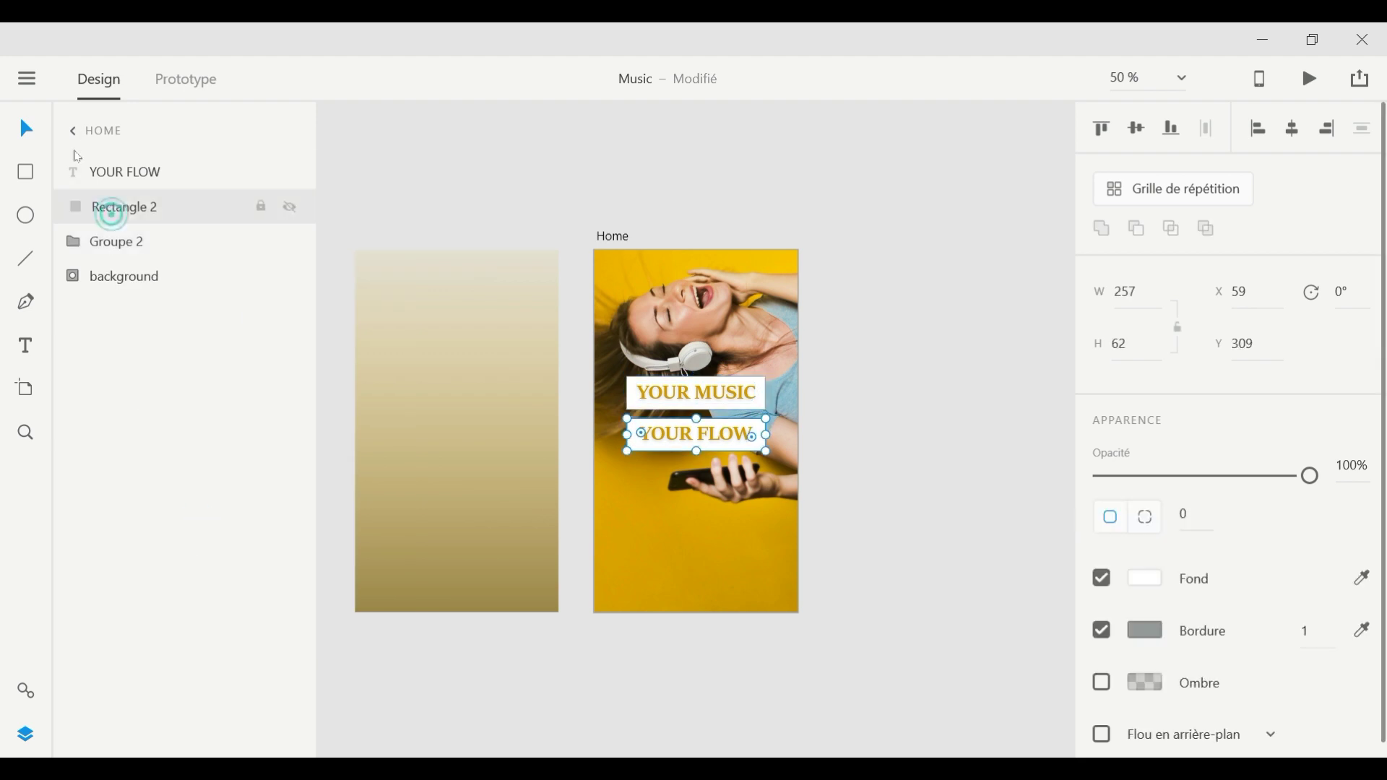
pyautogui.click(115, 172)
pyautogui.keyDown('shift'); pyautogui.click(115, 206); pyautogui.keyUp('shift')
pyautogui.rightClick(134, 206)
pyautogui.click(190, 464)
# Step: Move the YOUR MUSIC and YOUR FLOW groups off the Home artboard onto the empty canvas
pyautogui.hotkey('ctrl', 'z')
pyautogui.hotkey('ctrl', 'z')
pyautogui.hotkey('ctrl', 'z')
pyautogui.hotkey('ctrl', 'z')
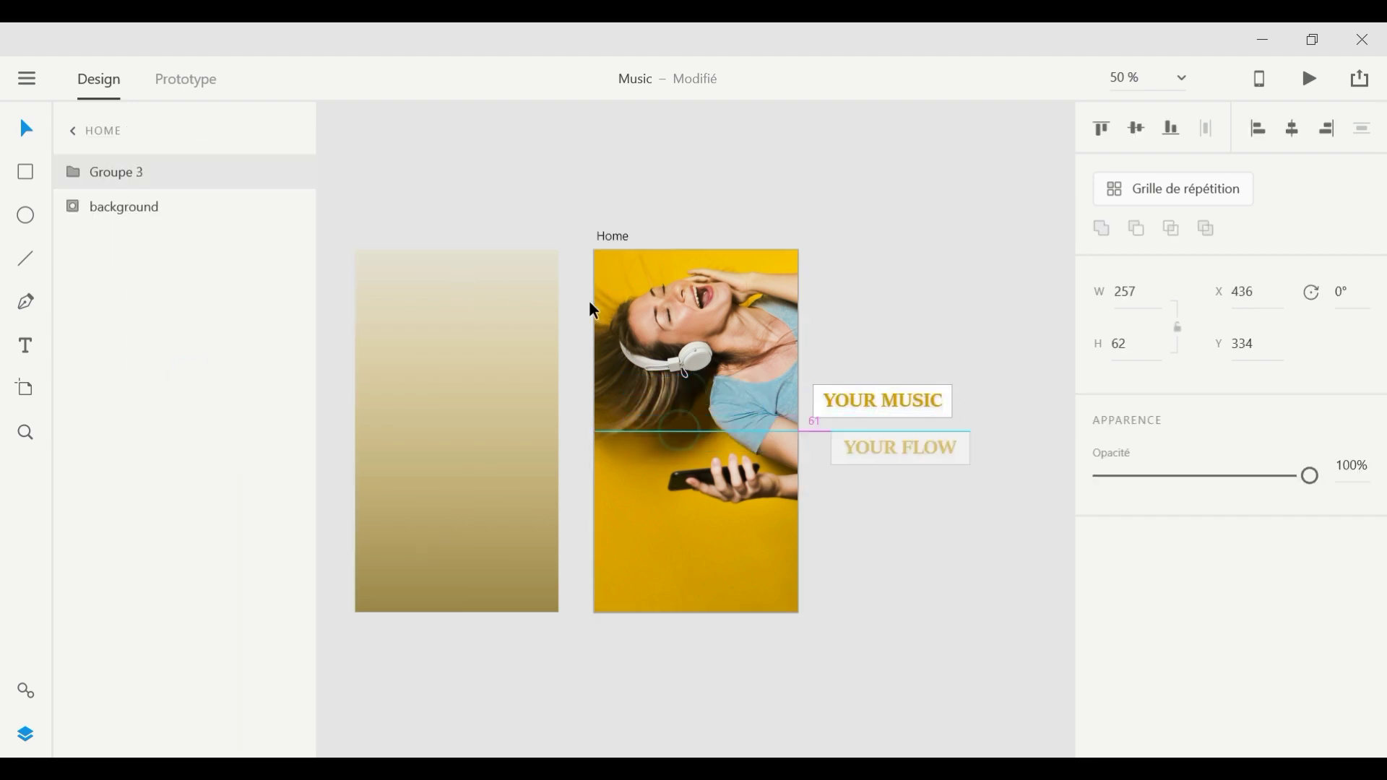
# Step: Place the gradient rectangle over the Home artboard so that it covers the whole photo
pyautogui.hotkey('ctrl', 'z')
pyautogui.hotkey('ctrl', 'z')
pyautogui.hotkey('ctrl', 'z')
pyautogui.hotkey('ctrl', 'z')
pyautogui.hotkey('ctrl', 'z')
pyautogui.hotkey('ctrl', 'z')
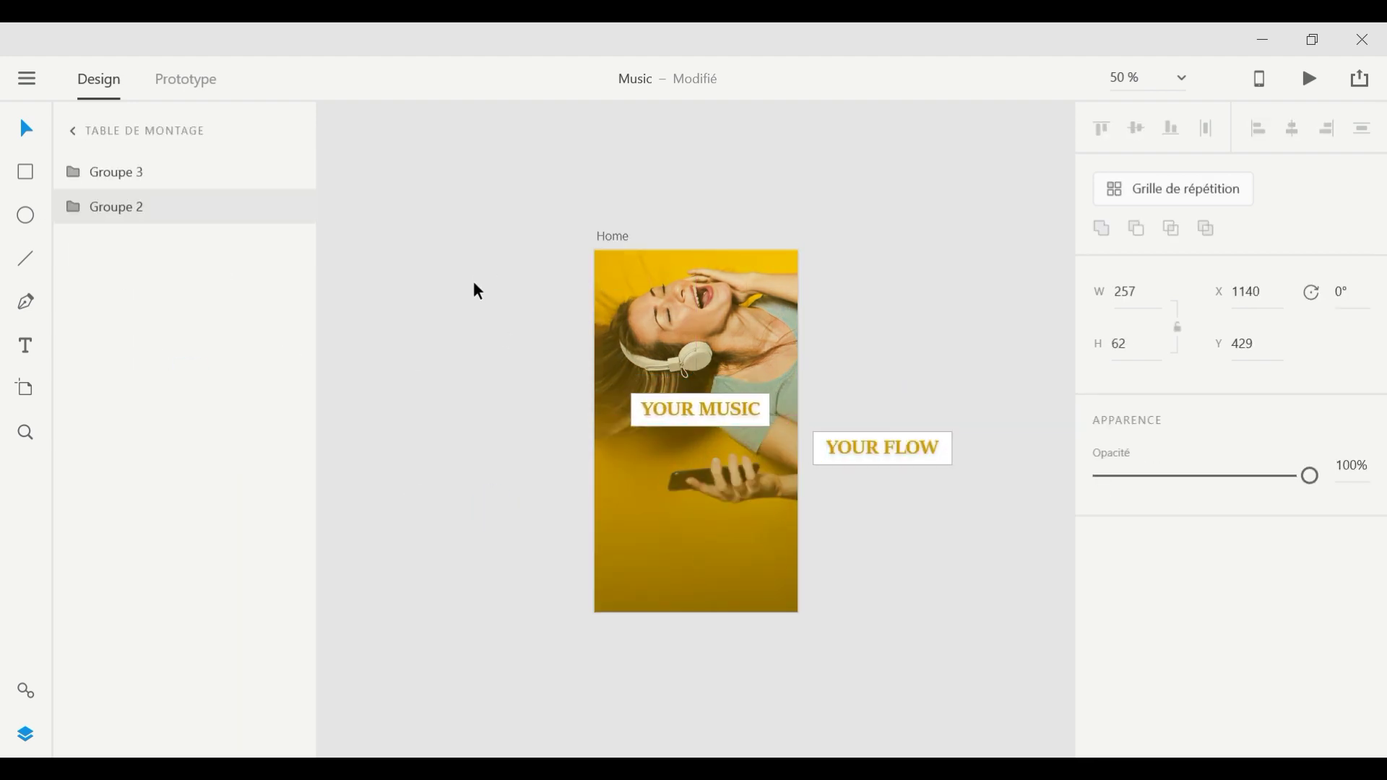
# Step: Bring the YOUR MUSIC and YOUR FLOW groups back onto the artboard above the gradient, centered at Y 239 and Y 315
pyautogui.hotkey('ctrl', 'z')
pyautogui.hotkey('ctrl', 'z')
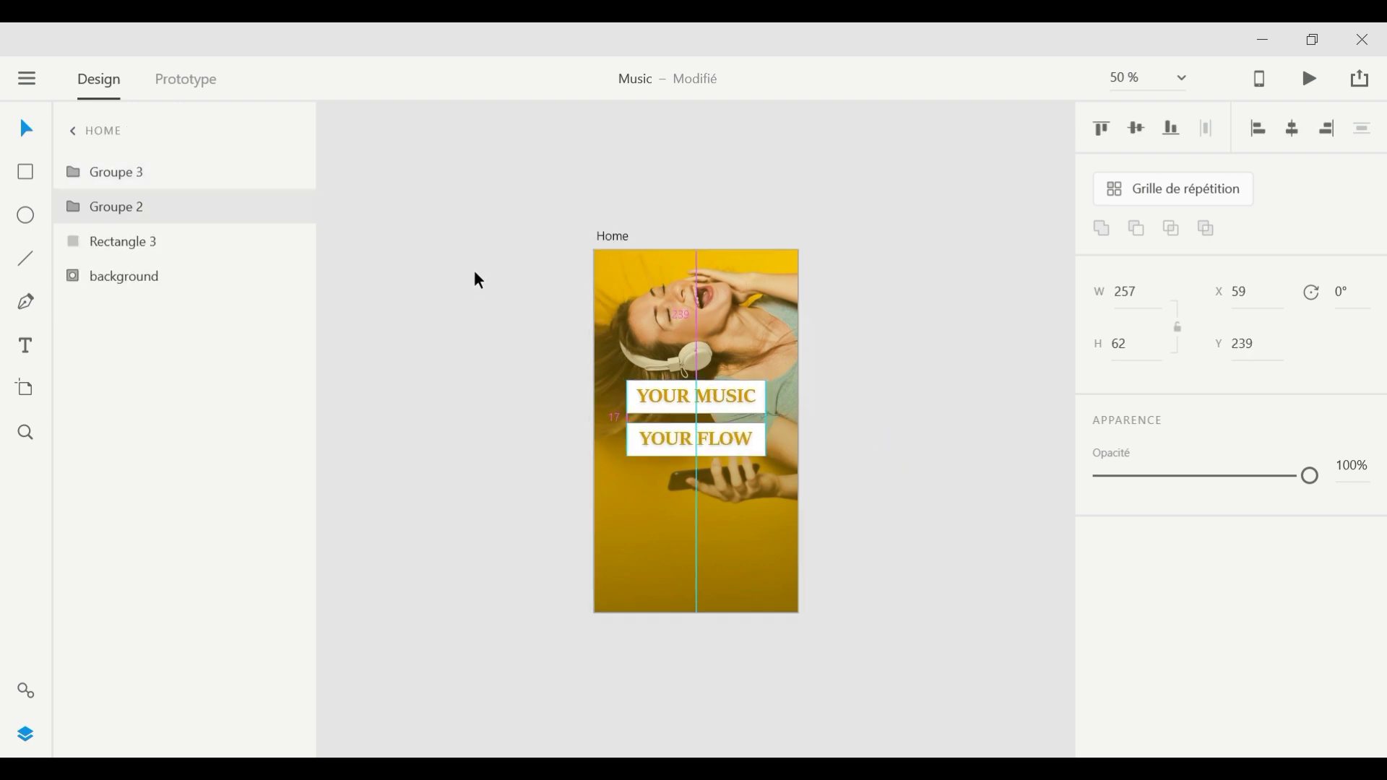
pyautogui.click(542, 362)
# Step: Draw a white rectangle in the lower part of the Home artboard, sized 220 by 69 and horizontally centered
pyautogui.hotkey('ctrl', '+')
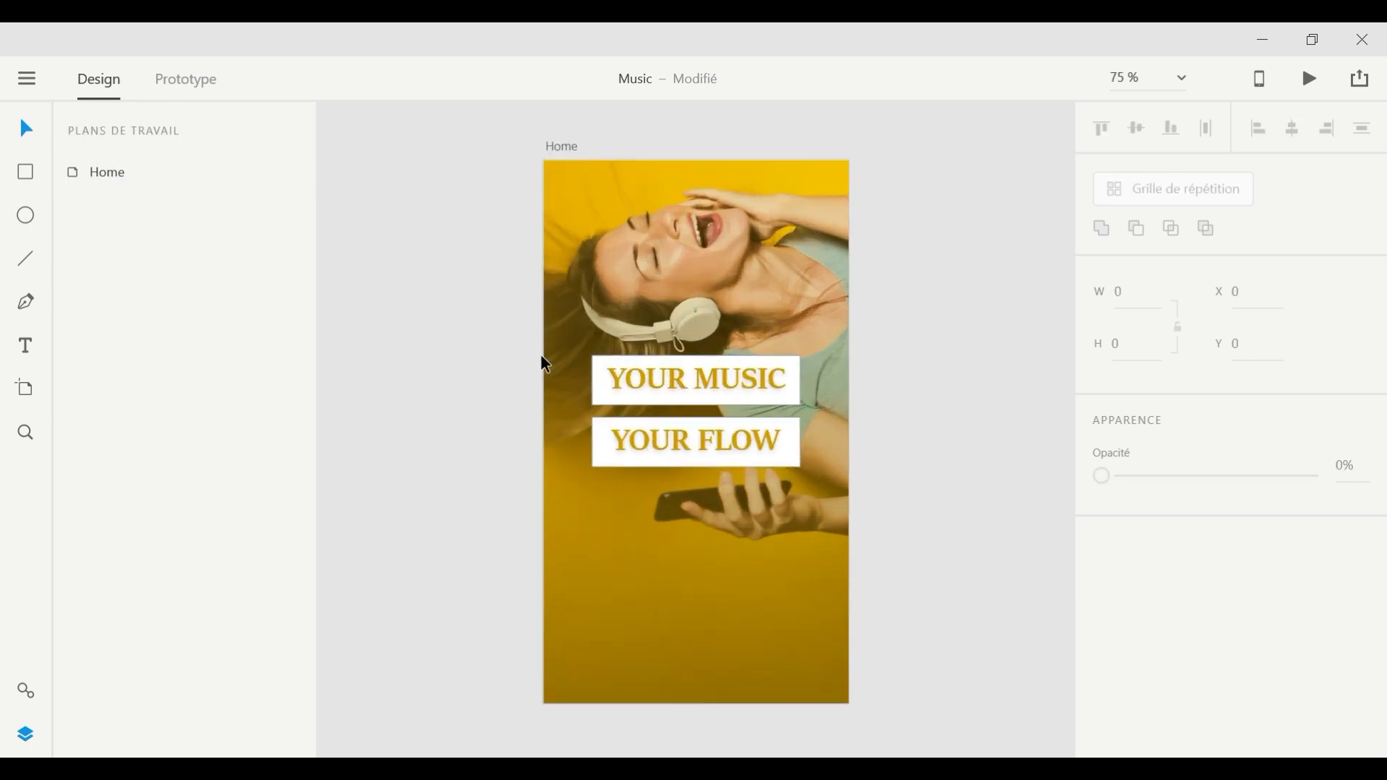
pyautogui.press('r')
pyautogui.moveTo(622, 578)
pyautogui.mouseDown()
pyautogui.moveTo(640, 607)
pyautogui.moveTo(791, 634)
pyautogui.mouseUp()
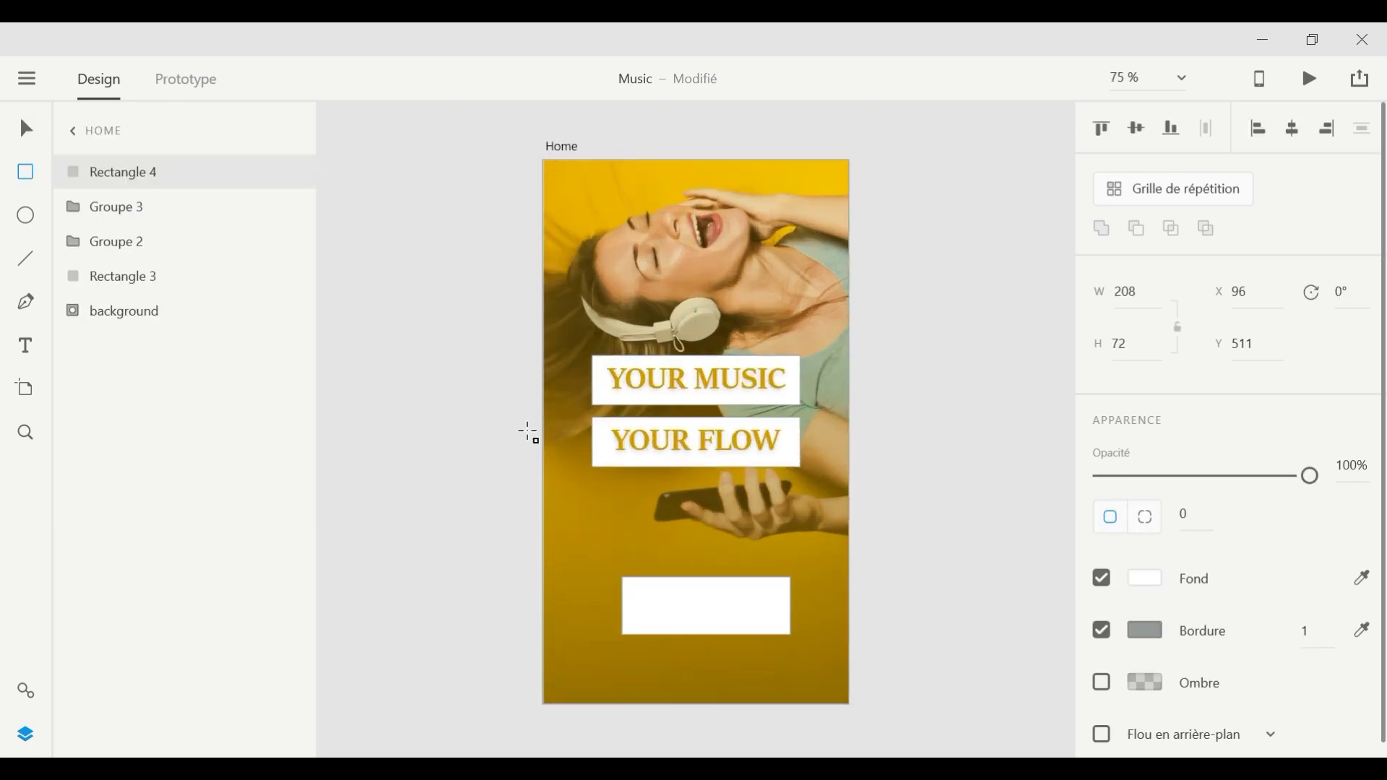
pyautogui.moveTo(712, 605); pyautogui.dragTo(697, 600)
# Step: Move the white button rectangle up to Y 497 and give it rounded corners with a shadow
pyautogui.press('Tab')
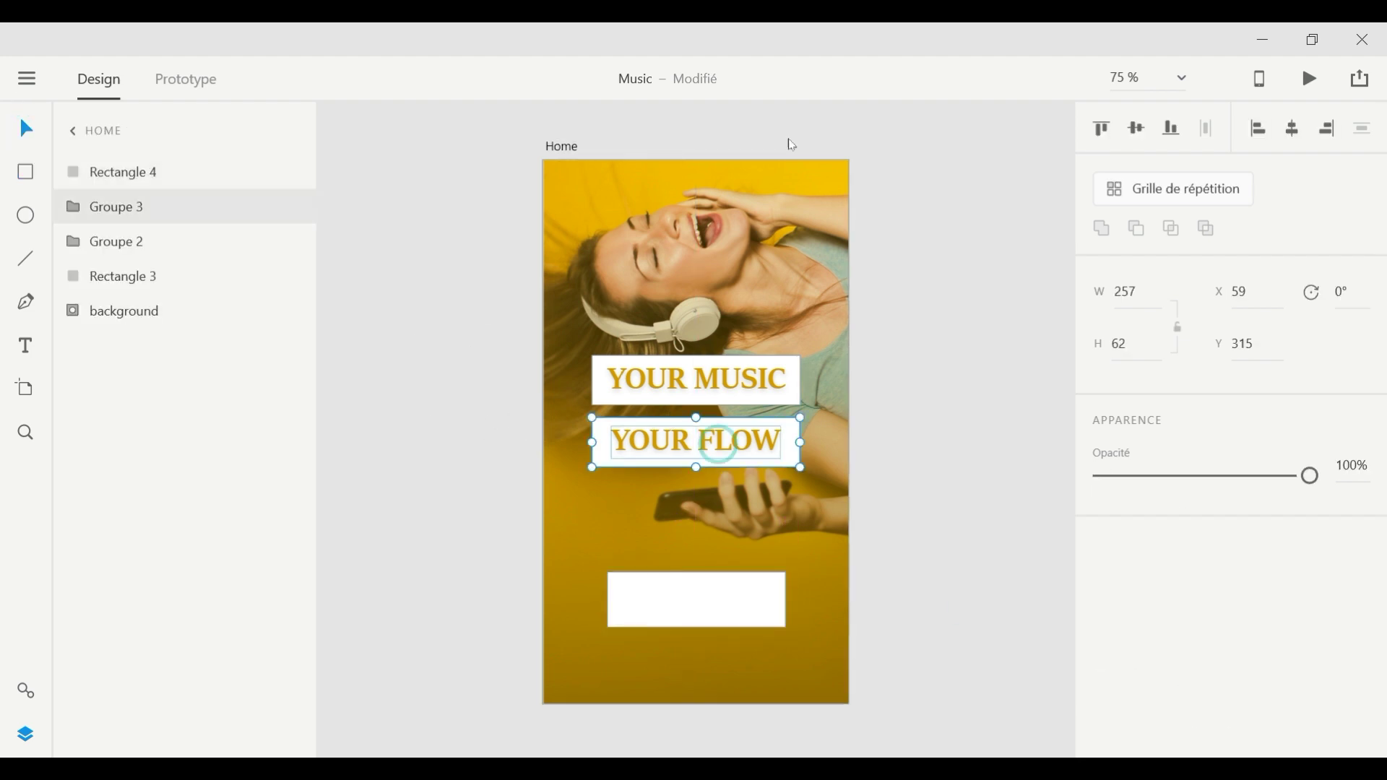
pyautogui.press('Tab')
pyautogui.hotkey('shift', 'Tab')
pyautogui.hotkey('shift', 'Tab')
pyautogui.press('Up')
pyautogui.press('Up')
pyautogui.press('Up')
pyautogui.press('Up')
pyautogui.press('Up')
pyautogui.press('Up')
pyautogui.press('Up')
pyautogui.press('Up')
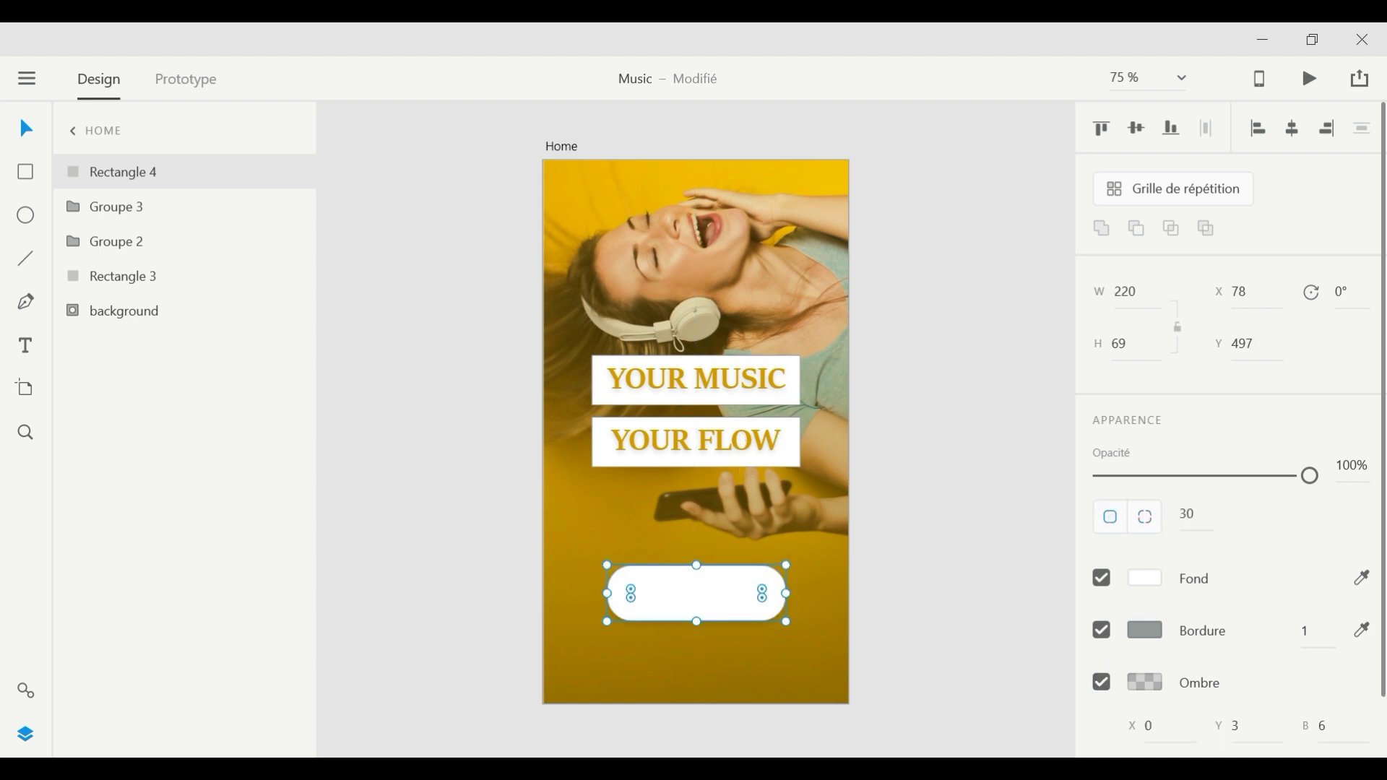
# Step: Set the button rectangle to Y 499 with a corner radius of 40 and a dark yellow border sampled from YOUR FLOW
pyautogui.press('Down')
pyautogui.press('Down')
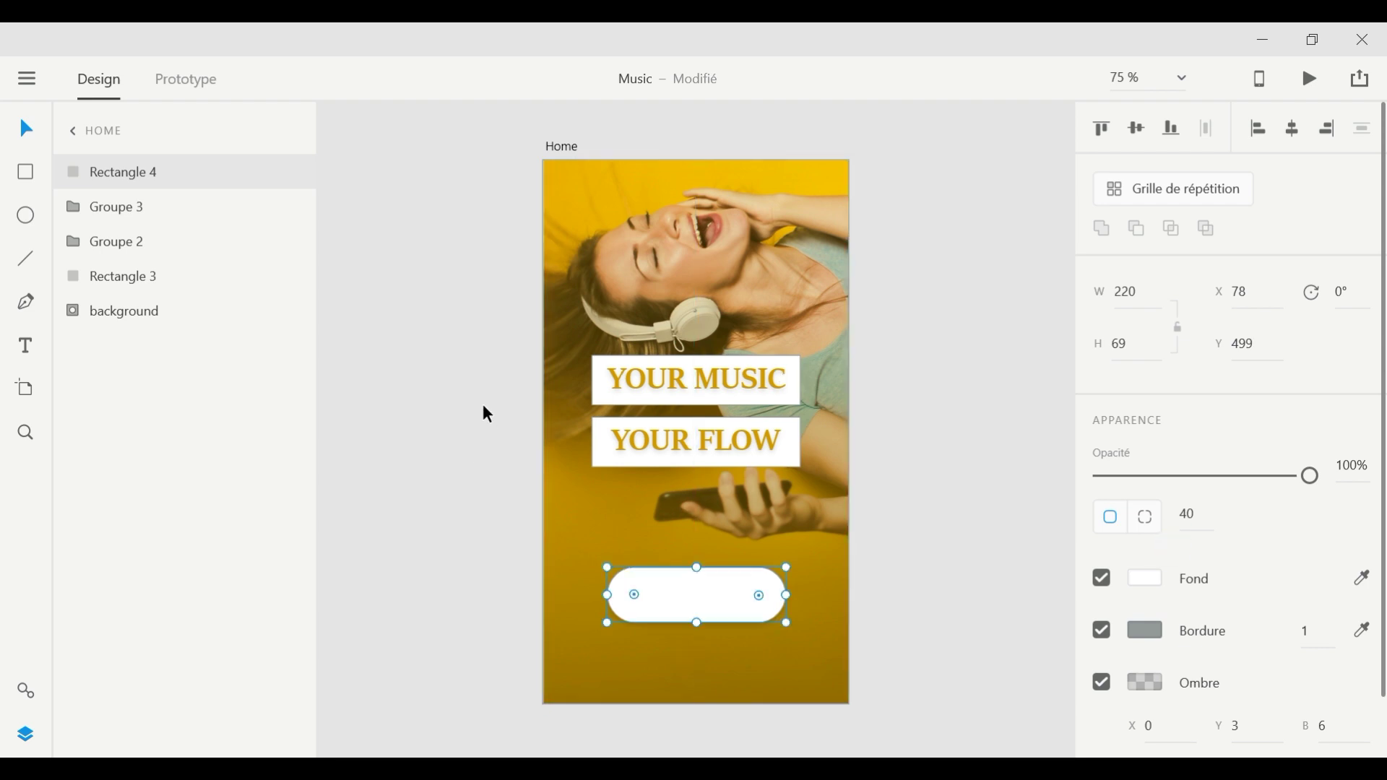
pyautogui.click(697, 437)
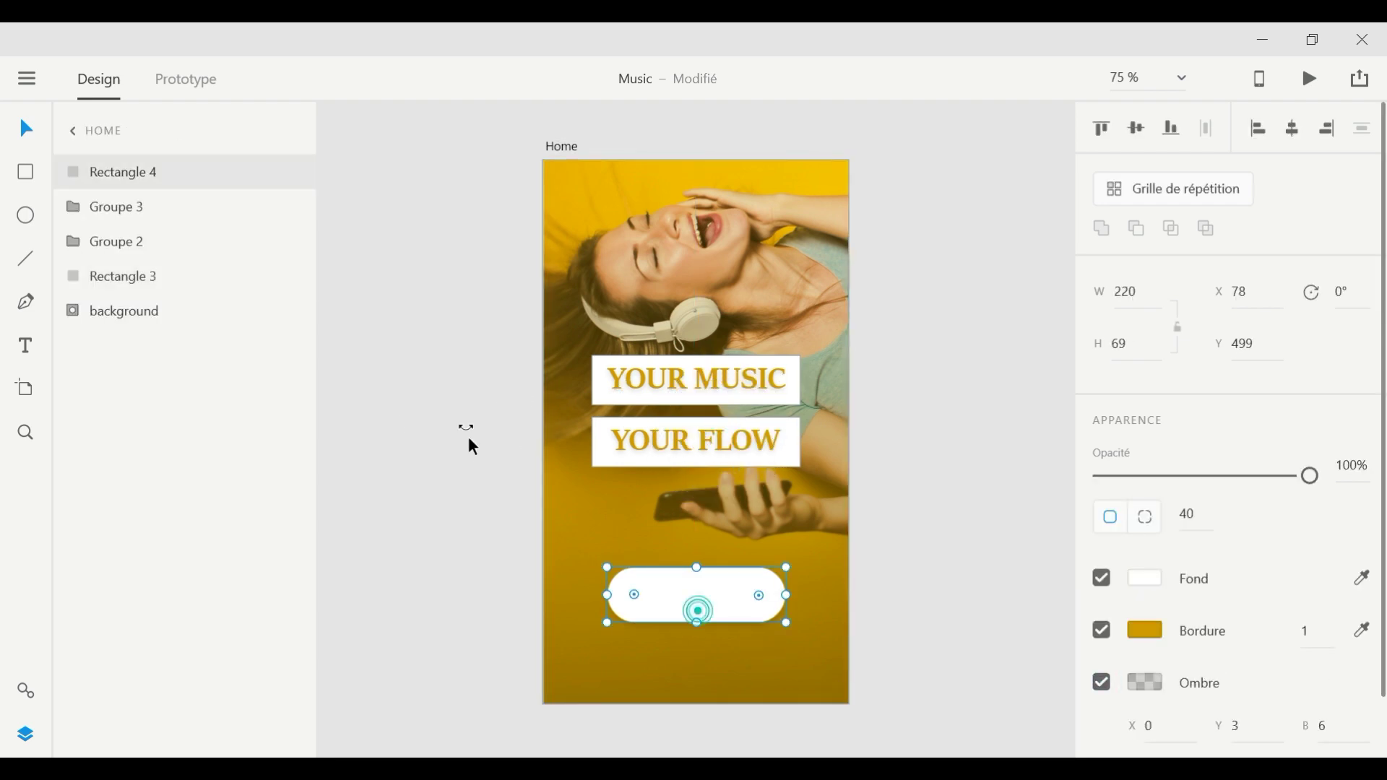
# Step: Check the YOUR MUSIC text's font settings and add a LOG IN text on the white rounded button
pyautogui.click(145, 241)
pyautogui.doubleClick(672, 376)
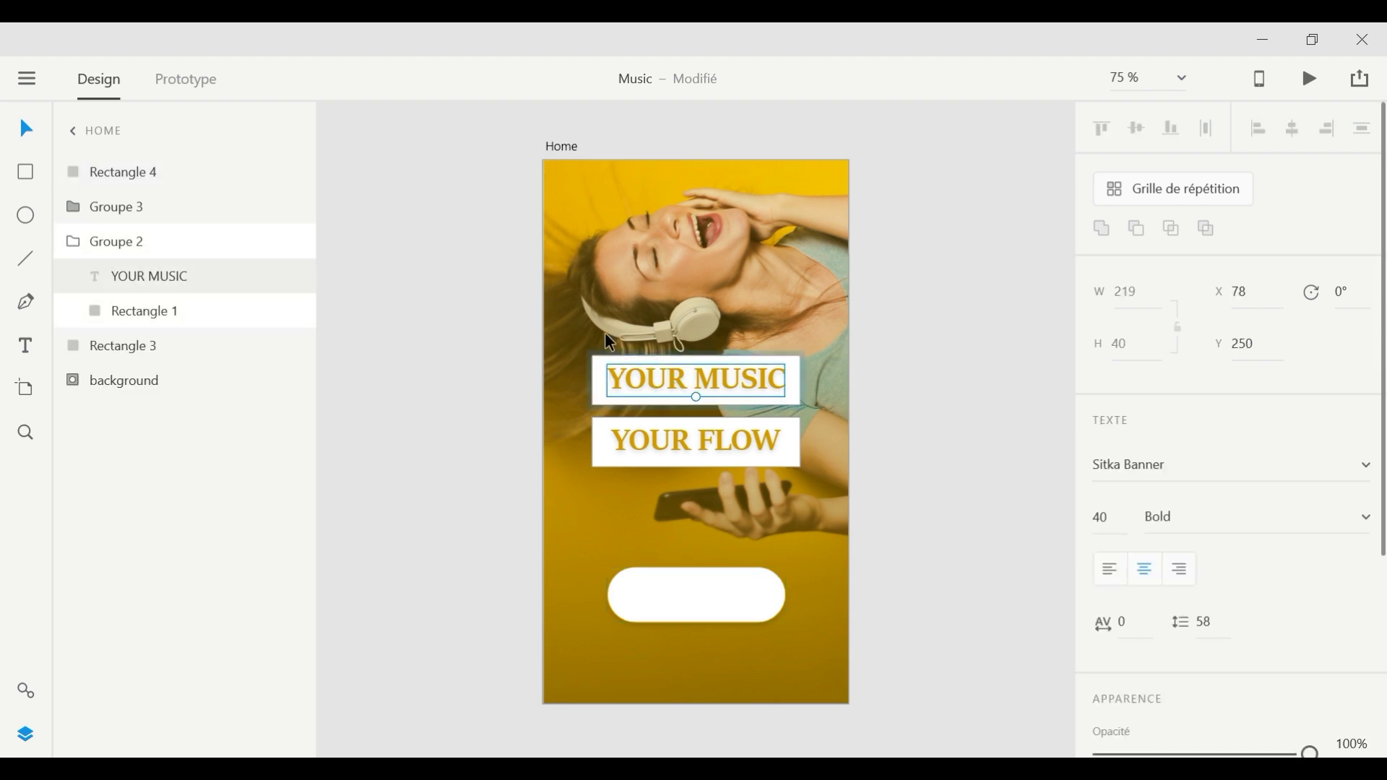
pyautogui.press('Escape')
pyautogui.press('t')
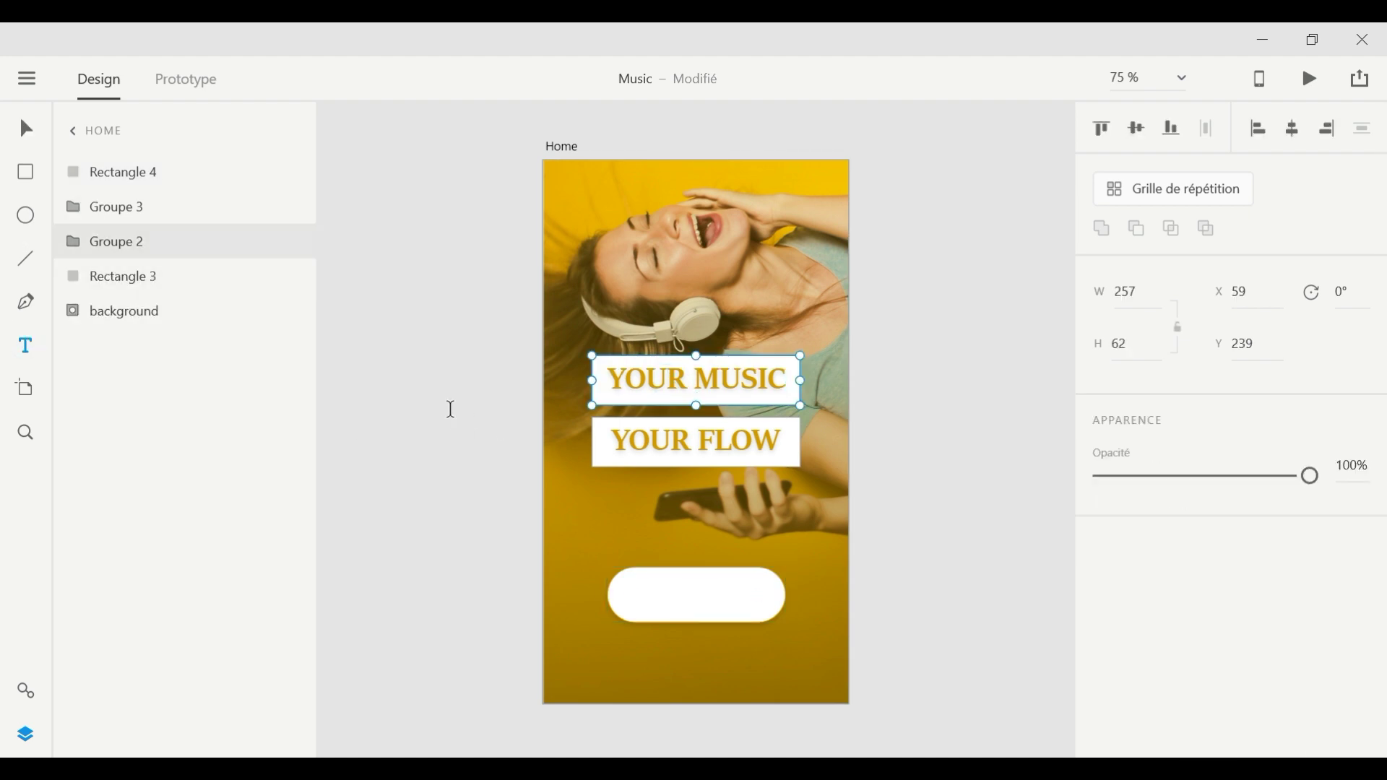
pyautogui.click(662, 589)
pyautogui.write('LOG IN')
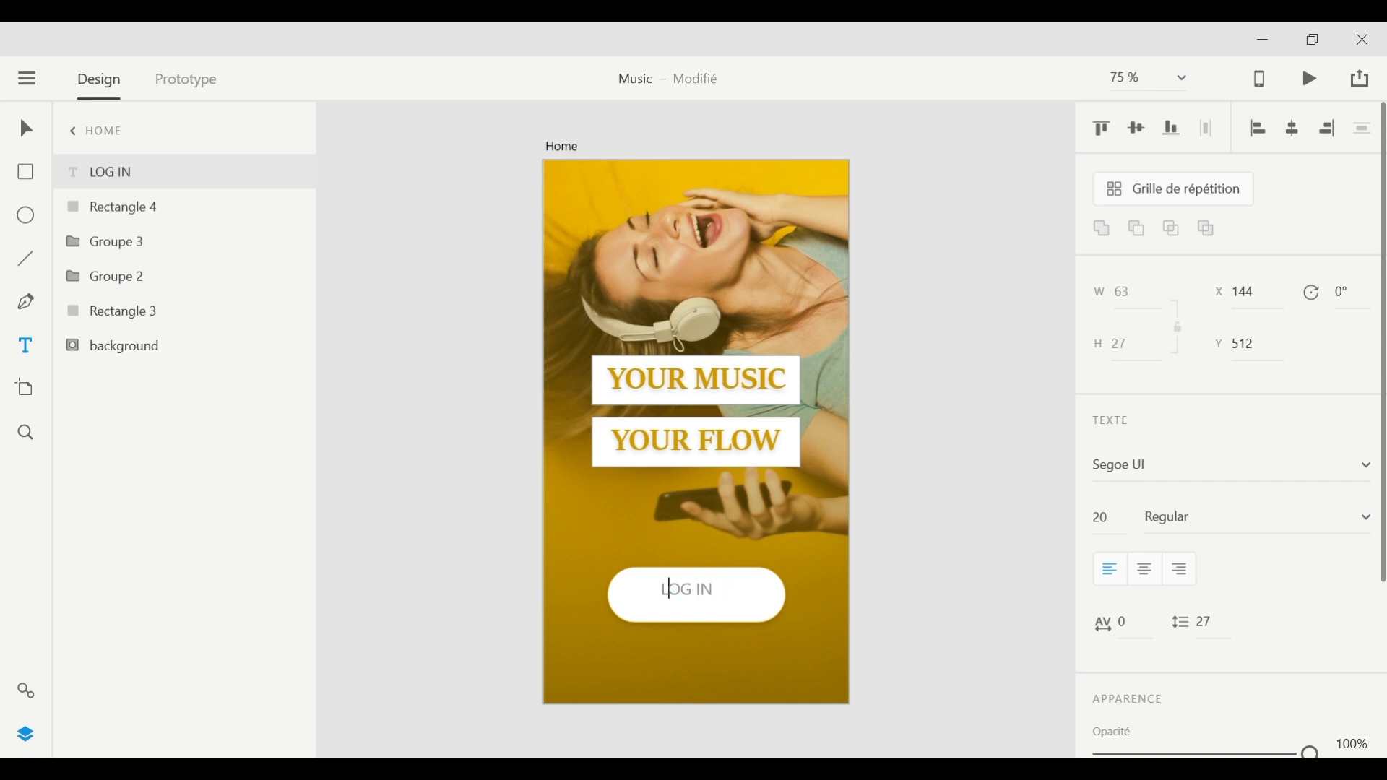
# Step: Set the LOG IN text size to 25 and position the text in the middle of the button
pyautogui.write('20')
pyautogui.press('Return')
pyautogui.press('Escape')
pyautogui.press('Return')
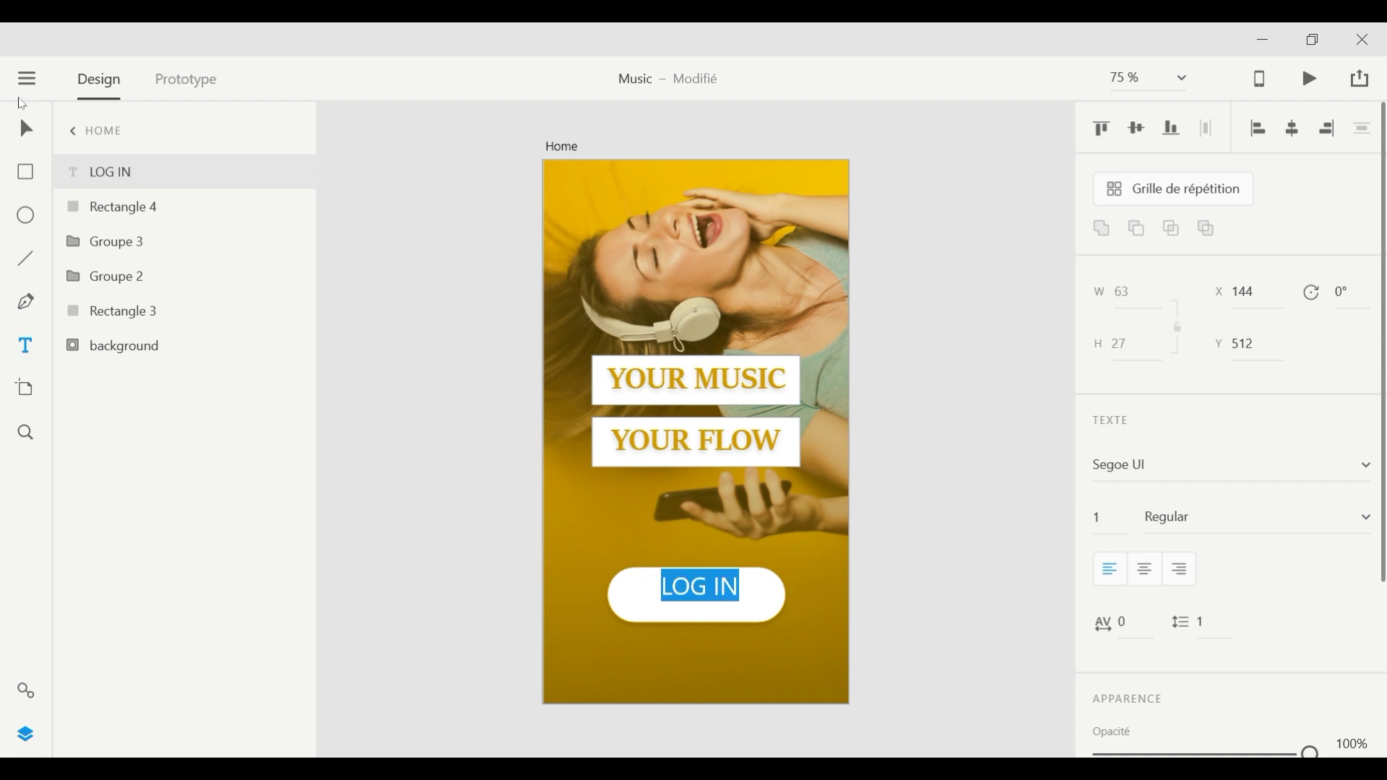
pyautogui.press('Escape')
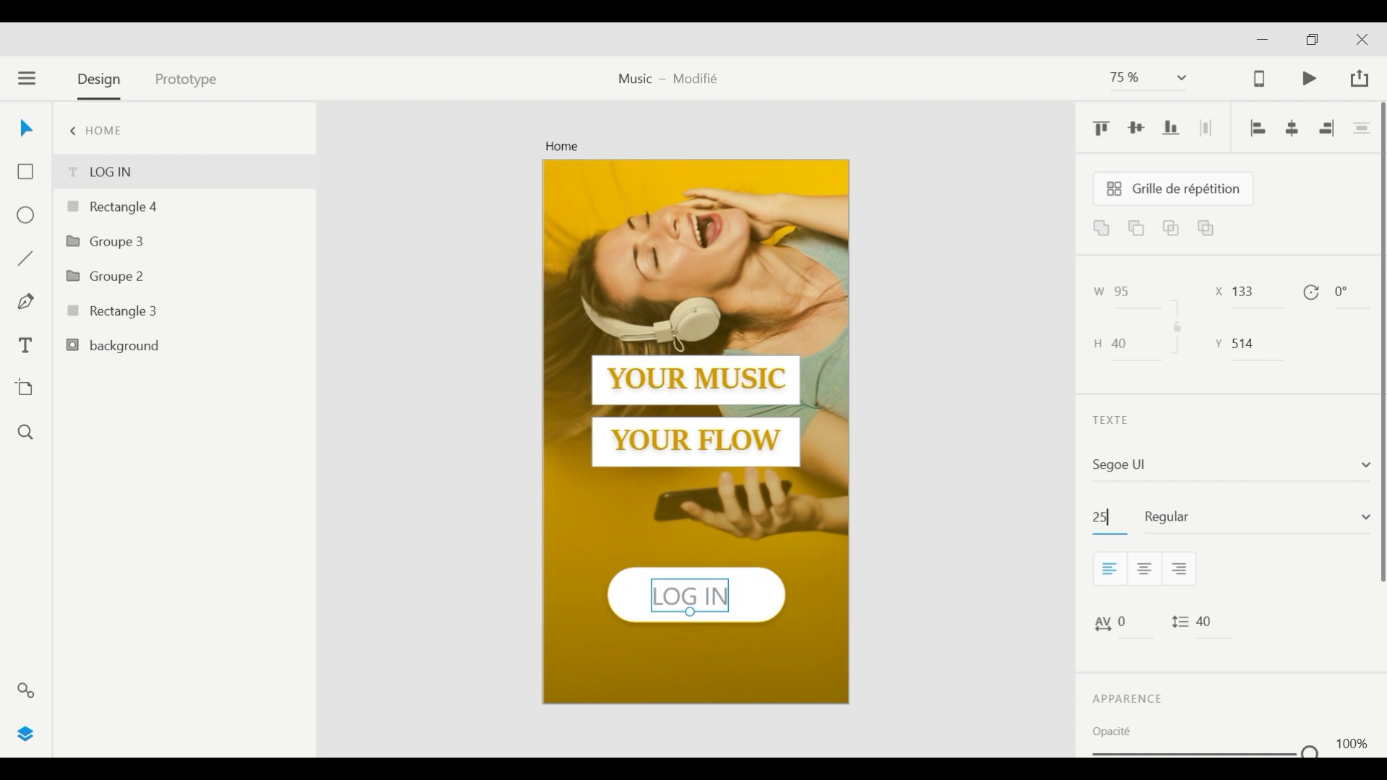
pyautogui.press('Return')
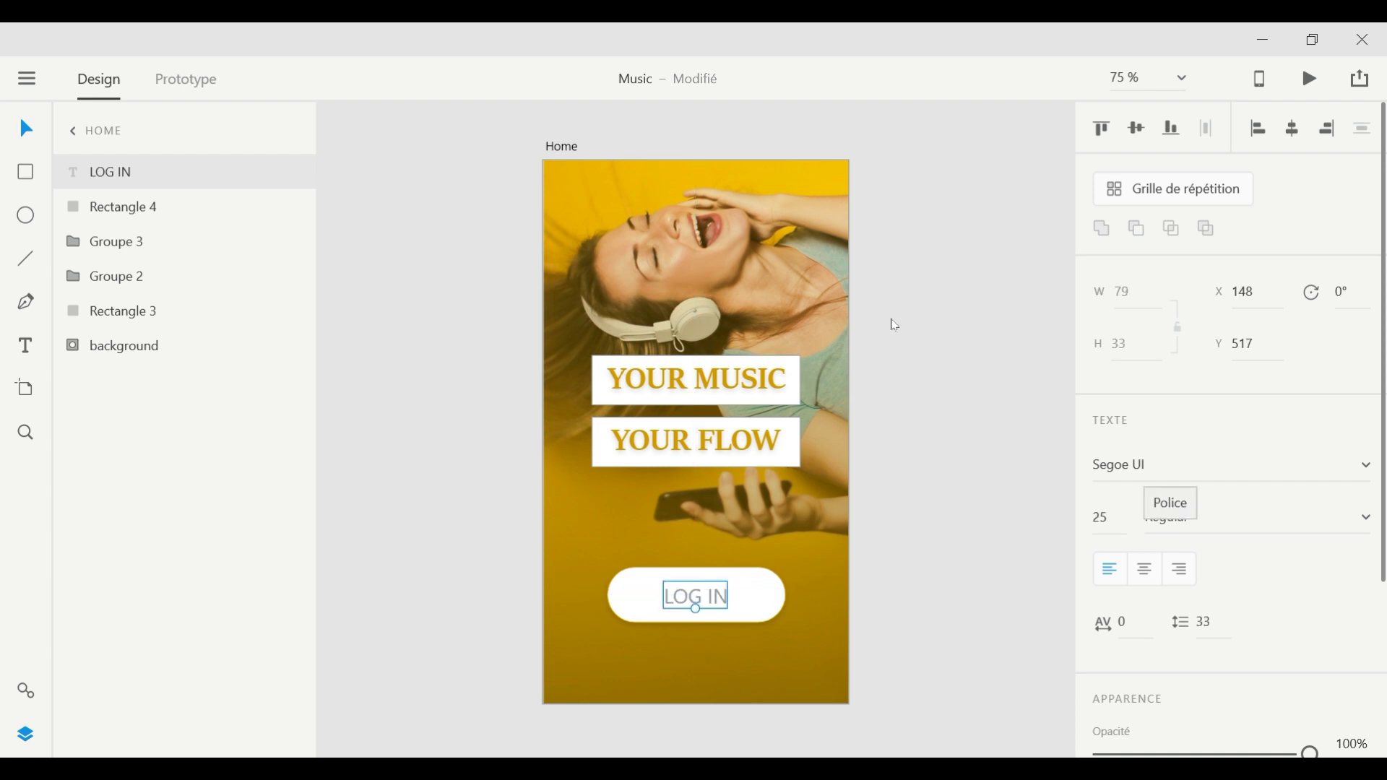
# Step: Change the font of the LOG IN text to Sitka Heading
pyautogui.click(1171, 465)
pyautogui.press('Down')
pyautogui.press('Down')
pyautogui.press('Down')
pyautogui.press('Down')
pyautogui.press('Down')
pyautogui.press('Down')
pyautogui.press('Down')
pyautogui.press('Down')
pyautogui.press('Down')
pyautogui.press('Return')
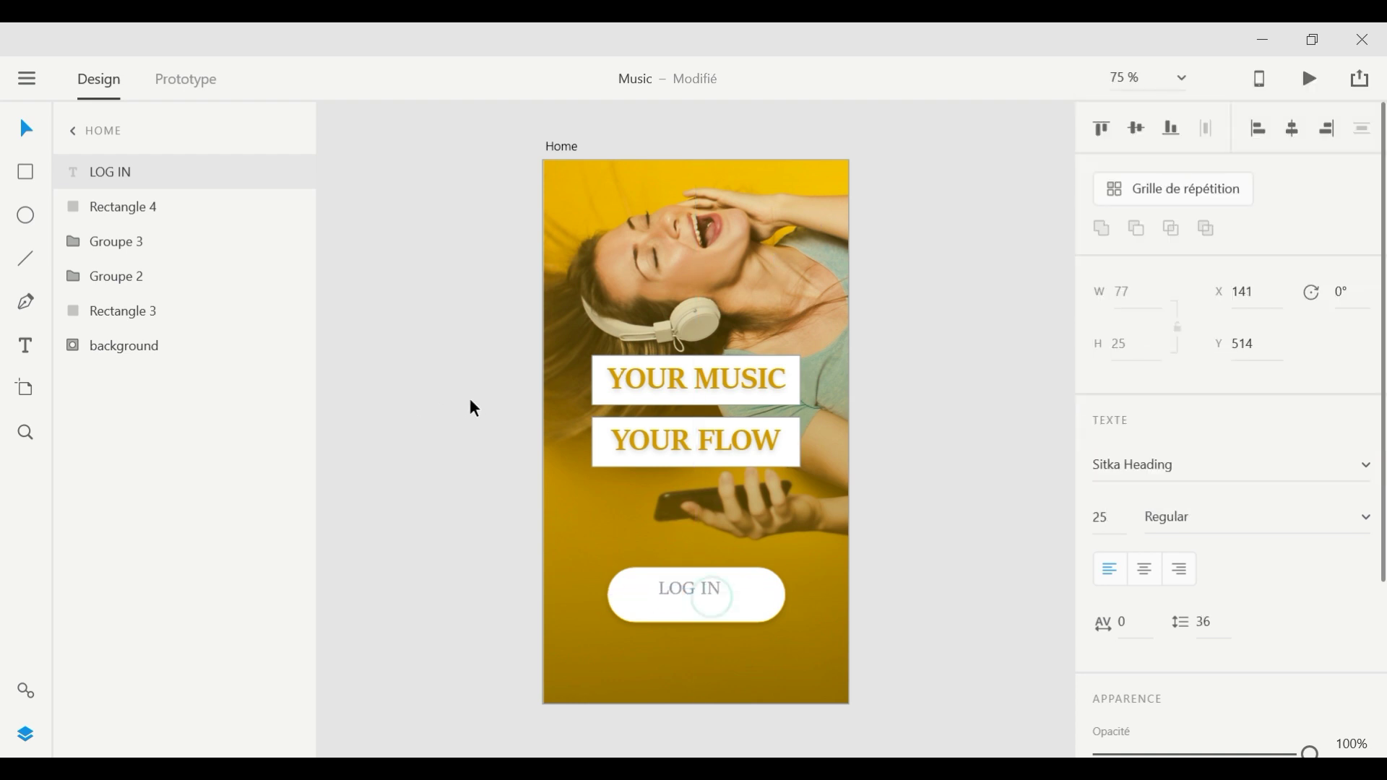
# Step: Center the LOG IN text on the button and fill it with the dark yellow sampled from YOUR FLOW, without a border
pyautogui.hotkey('ctrl', 'shift', 'c')
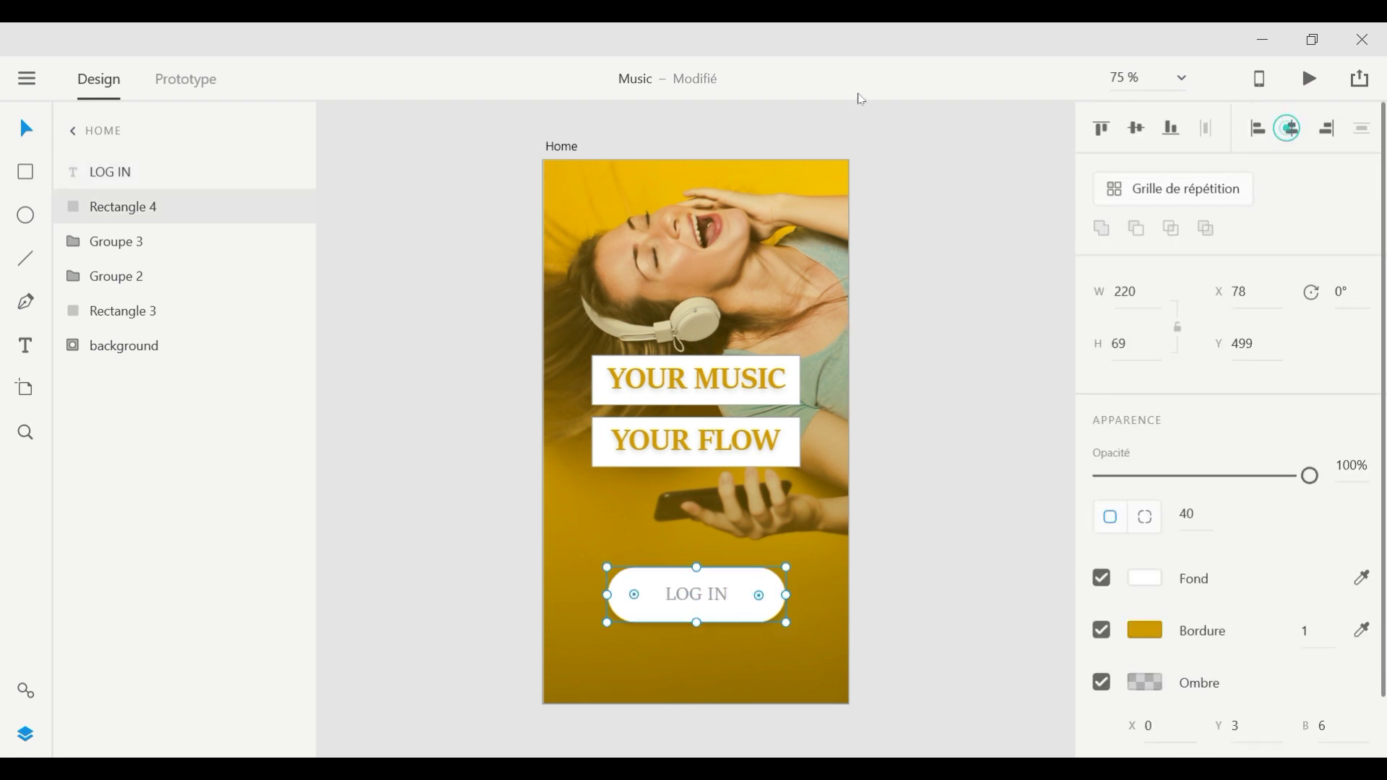
pyautogui.click(1362, 560)
pyautogui.click(744, 436)
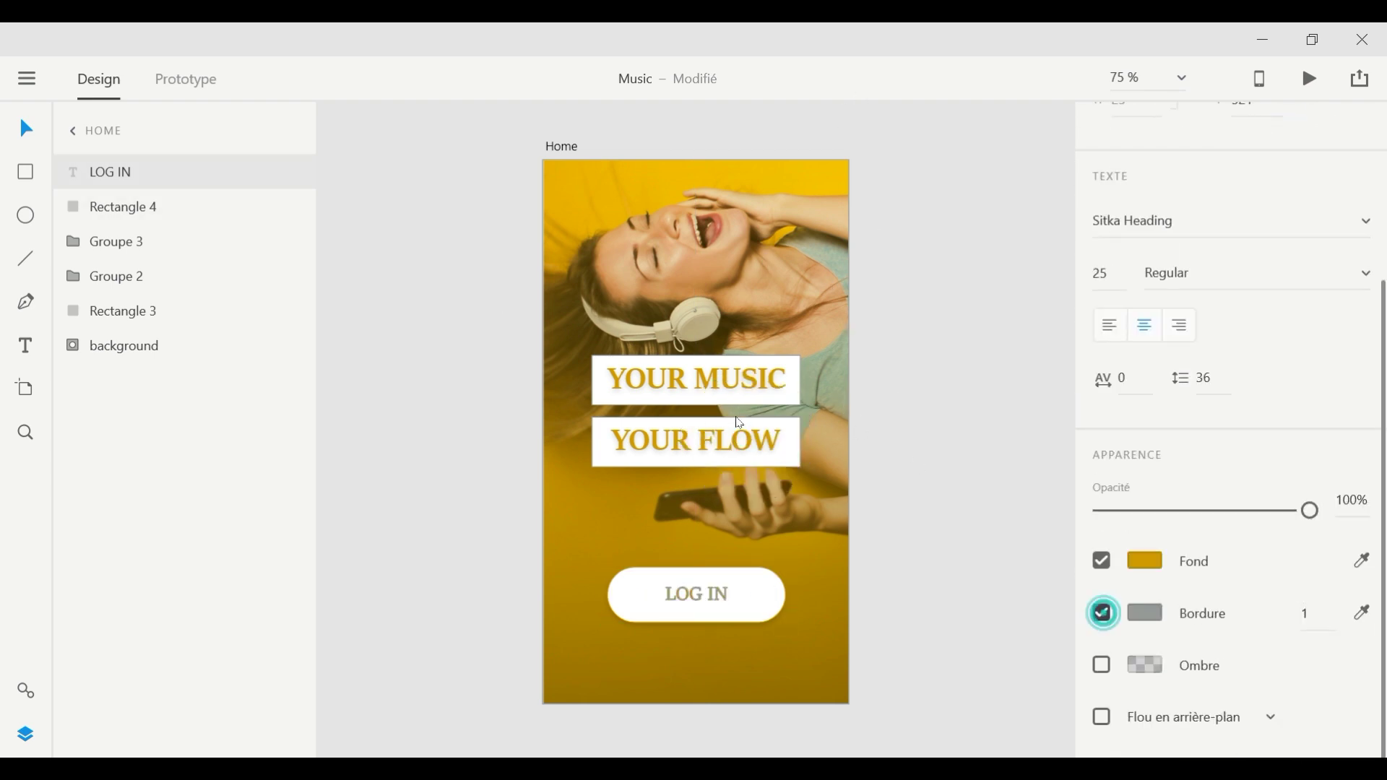
pyautogui.click(1102, 665)
pyautogui.click(544, 417)
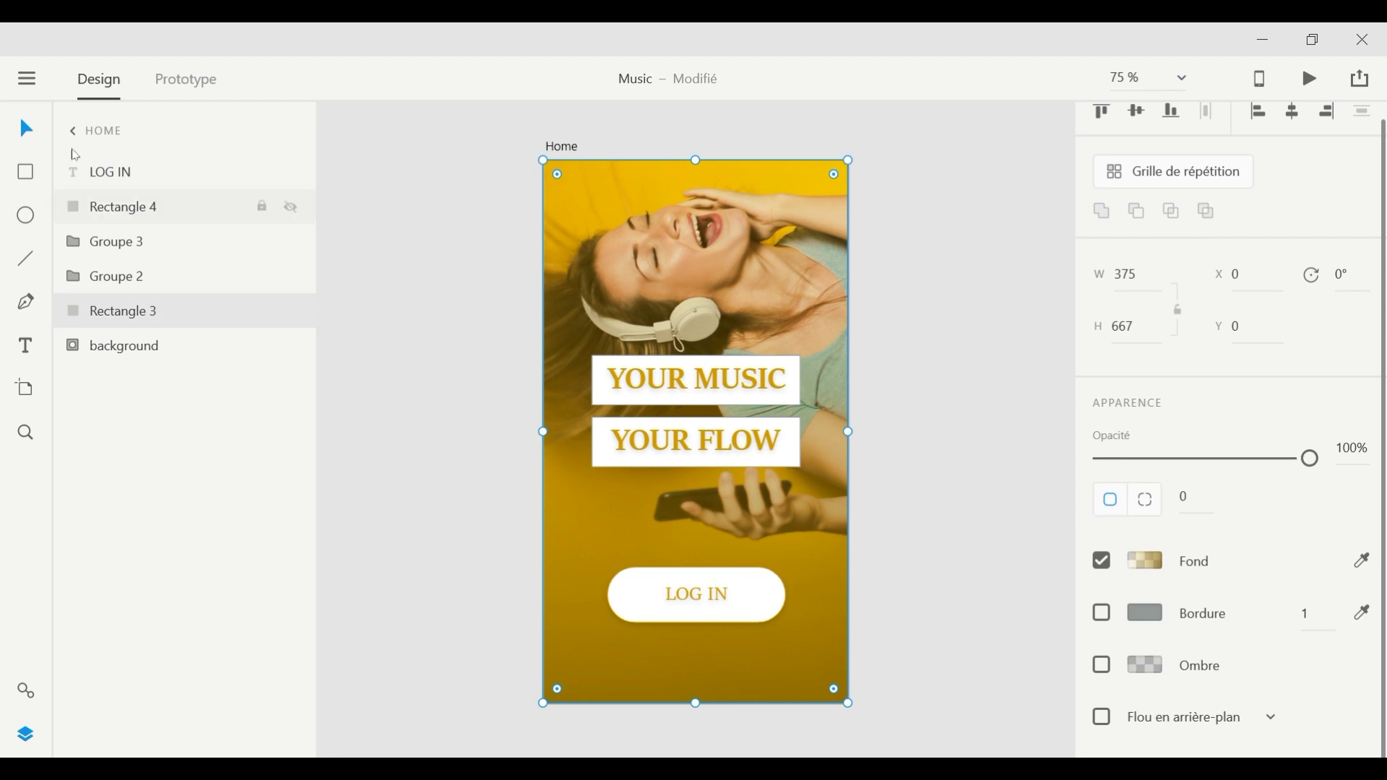
# Step: Group the LOG IN text with its button rectangle and name the group login
pyautogui.click(109, 206)
pyautogui.rightClick(108, 171)
pyautogui.click(171, 415)
pyautogui.doubleClick(108, 172)
pyautogui.write('login')
pyautogui.press('Return')
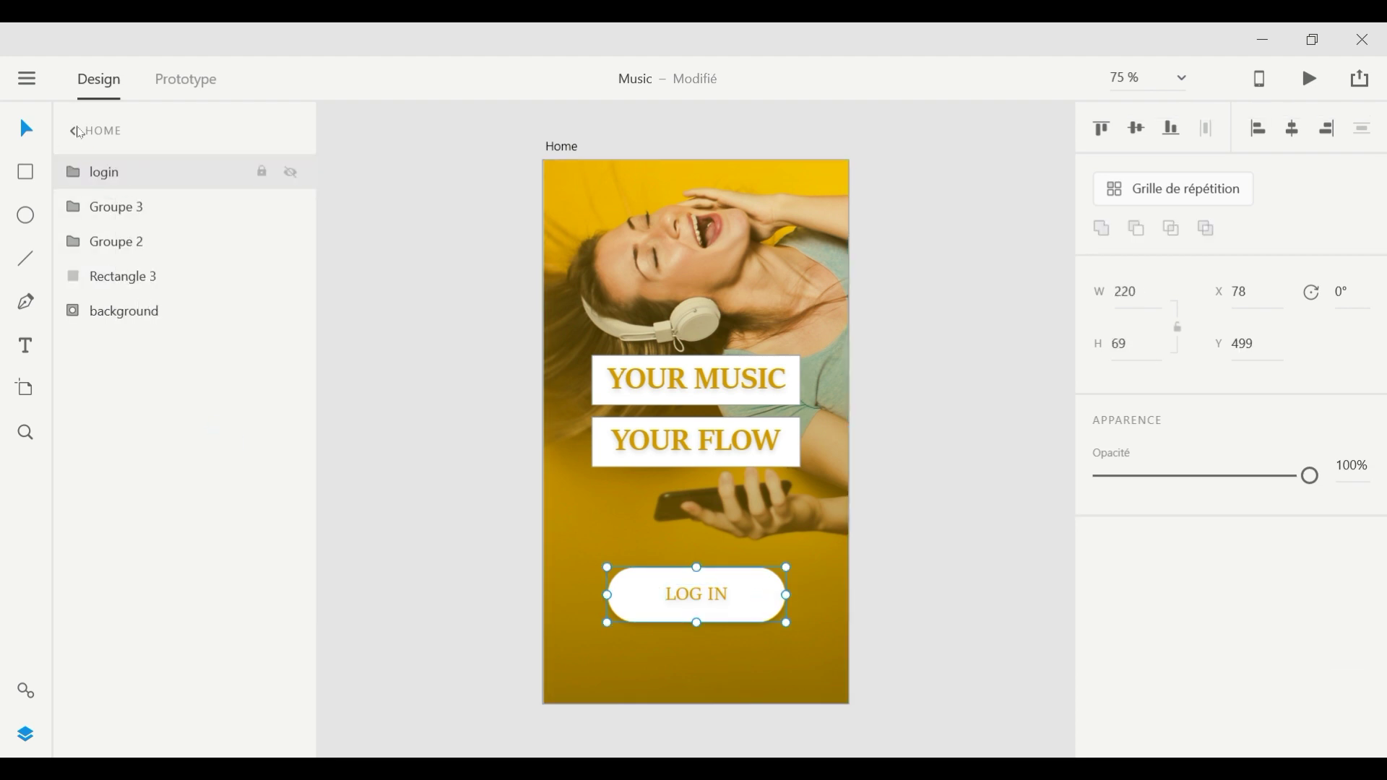
# Step: Group the YOUR MUSIC and YOUR FLOW groups together and name the new group title
pyautogui.click(108, 207)
pyautogui.keyDown('shift'); pyautogui.click(108, 241); pyautogui.keyUp('shift')
pyautogui.hotkey('ctrl', 'g')
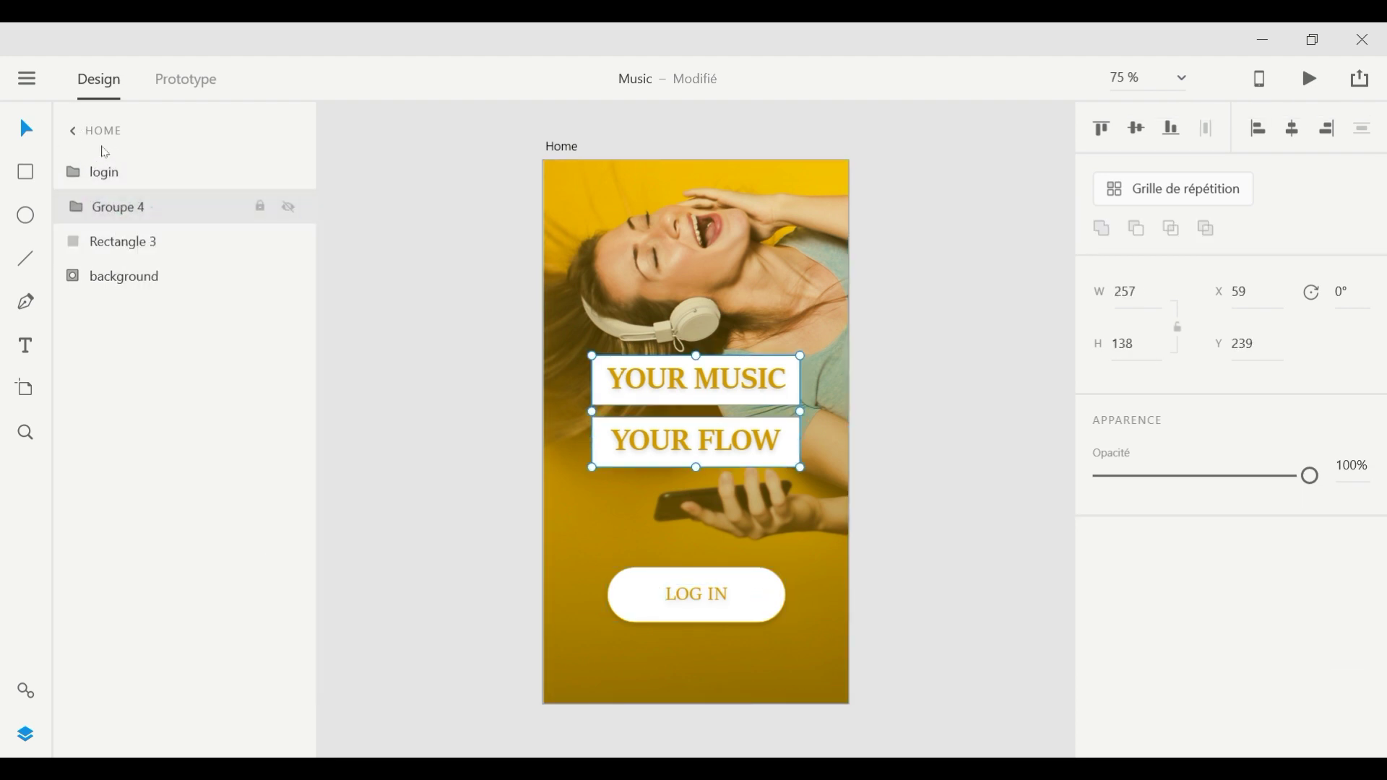
pyautogui.doubleClick(108, 207)
pyautogui.write('title')
pyautogui.press('Return')
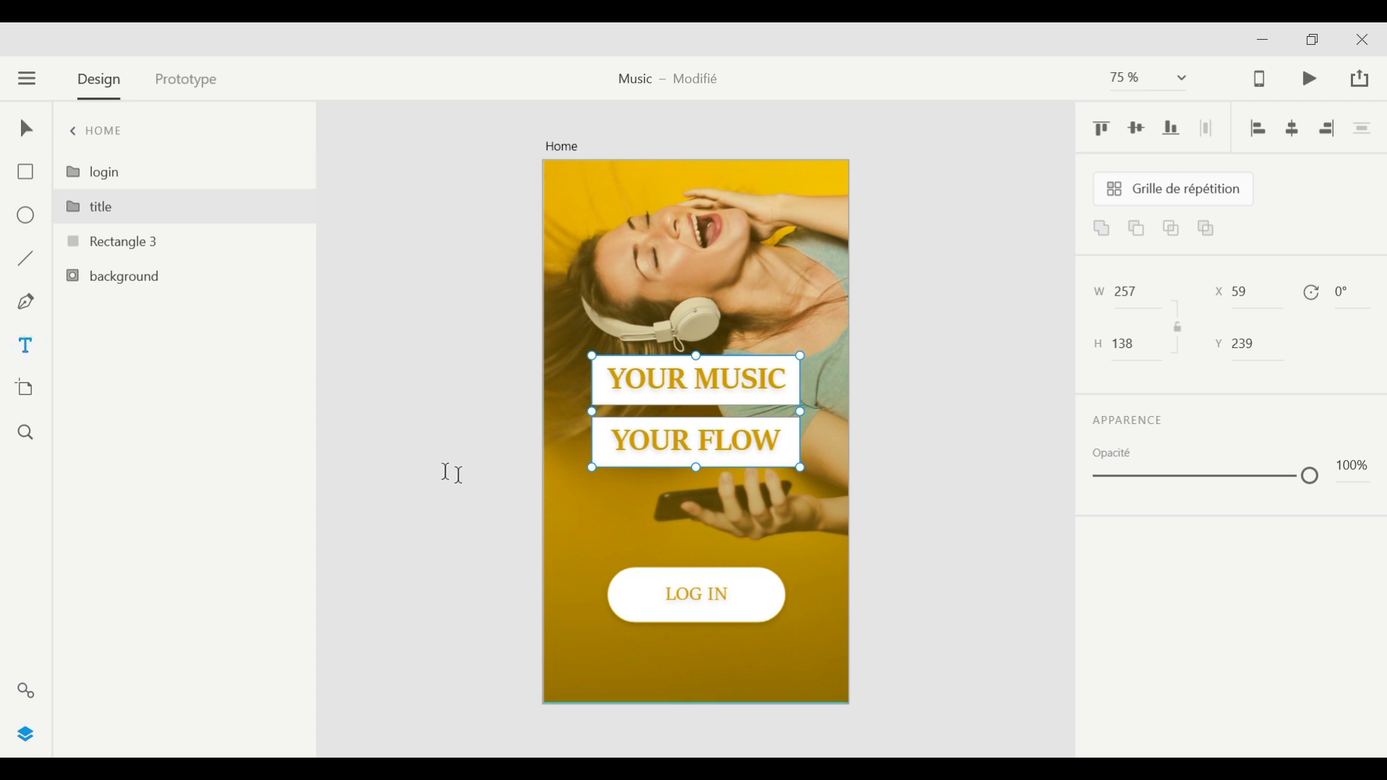
# Step: Add the text Need Help? centered below the LOG IN button, filled white at 56% opacity
pyautogui.click(455, 473)
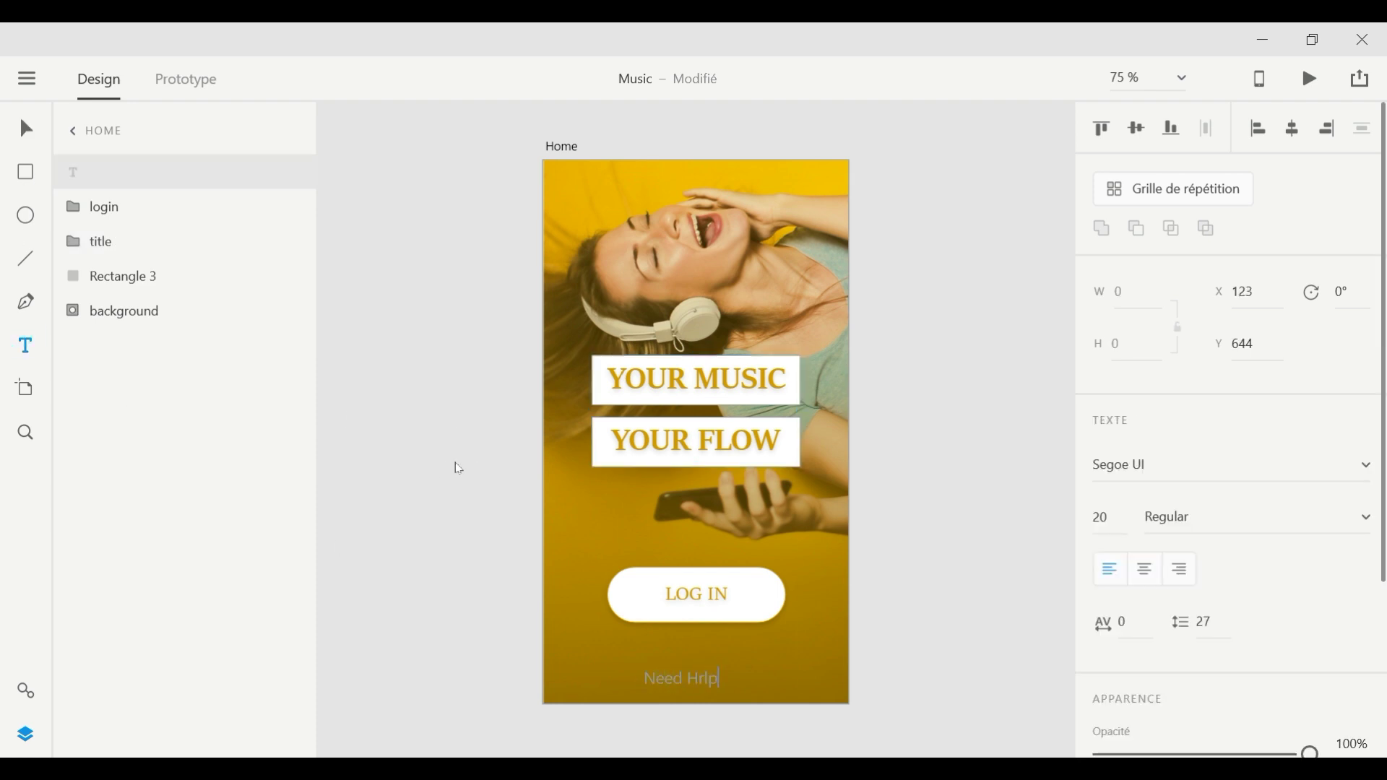
pyautogui.click(25, 127)
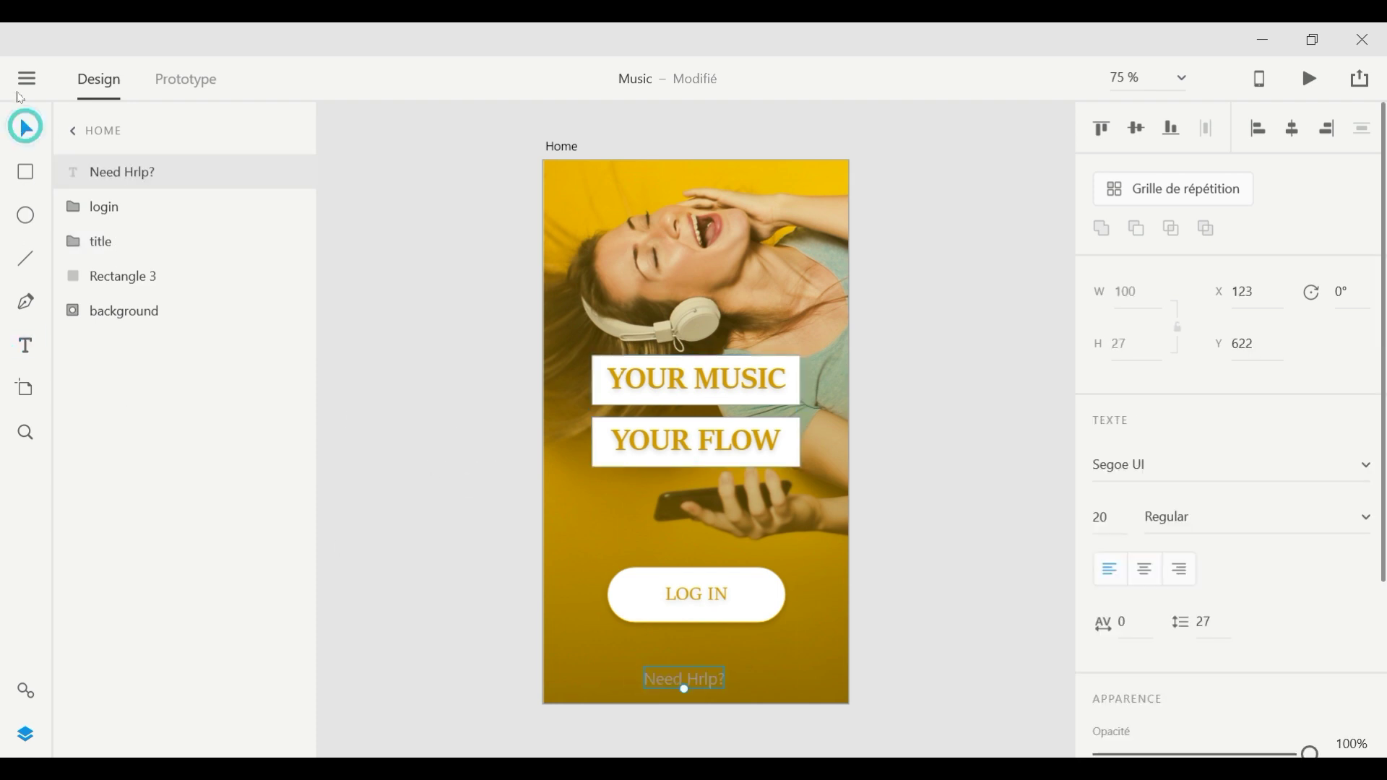
pyautogui.scroll(-3, 1229, 434)
pyautogui.press('5')
pyautogui.press('6')
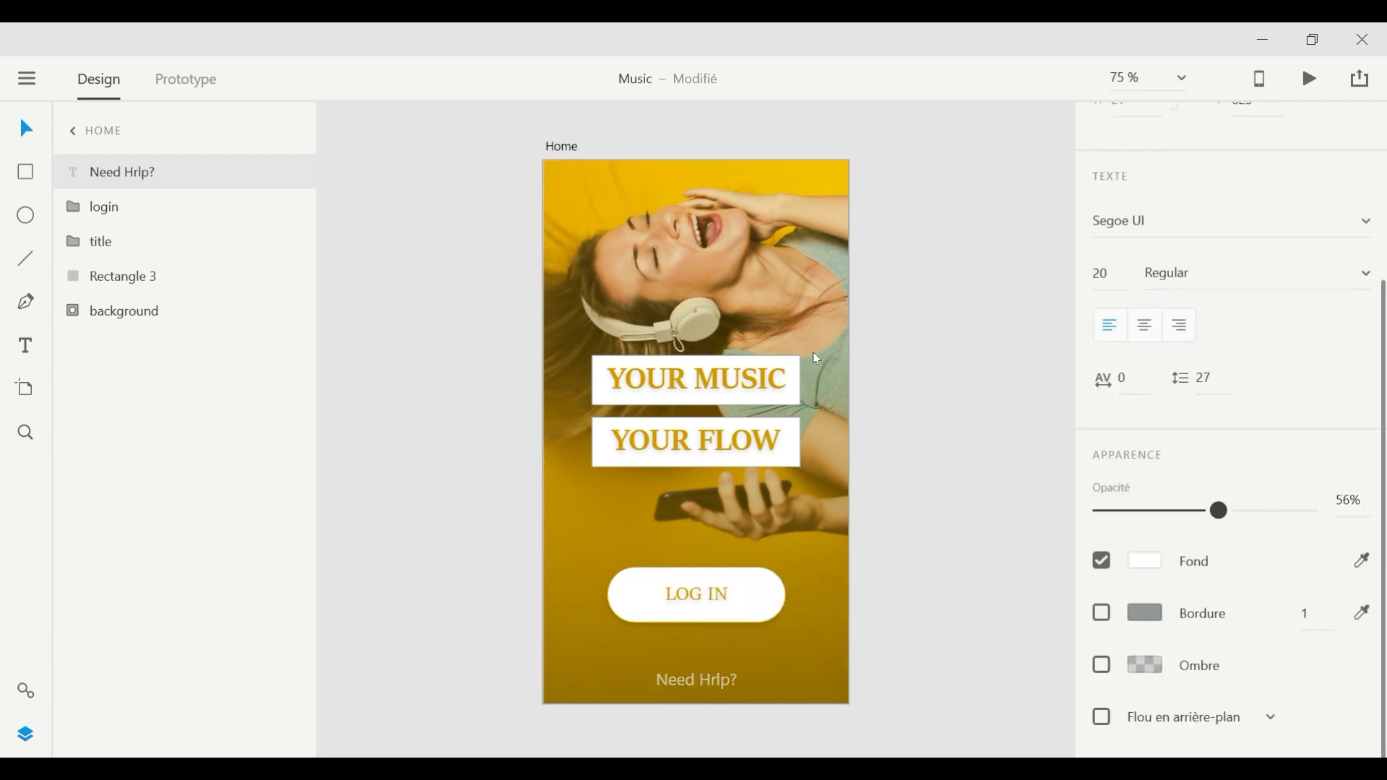
pyautogui.press('Escape')
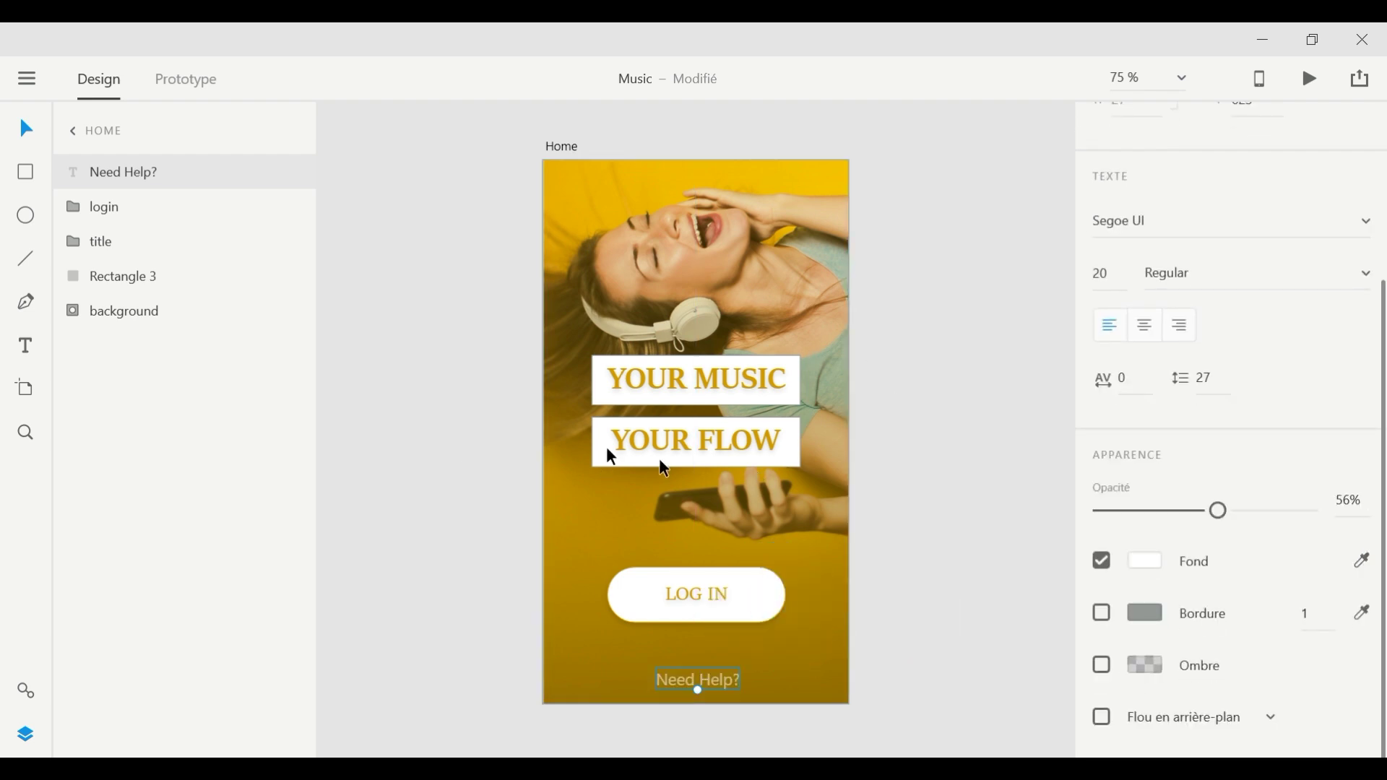
pyautogui.click(549, 458)
pyautogui.click(526, 457)
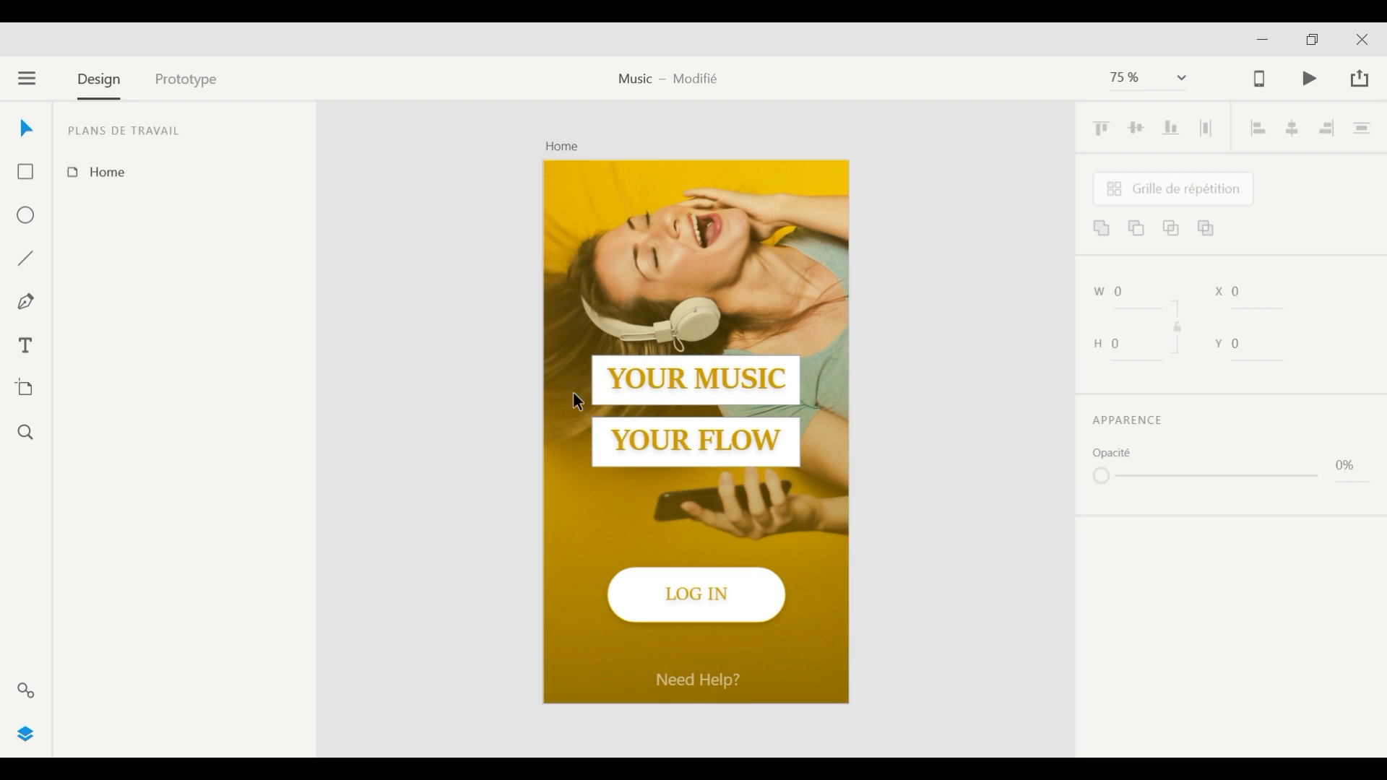
# Step: Draw a rectangle about 532 by 142 on the empty canvas beside the Home artboard
pyautogui.click(573, 392)
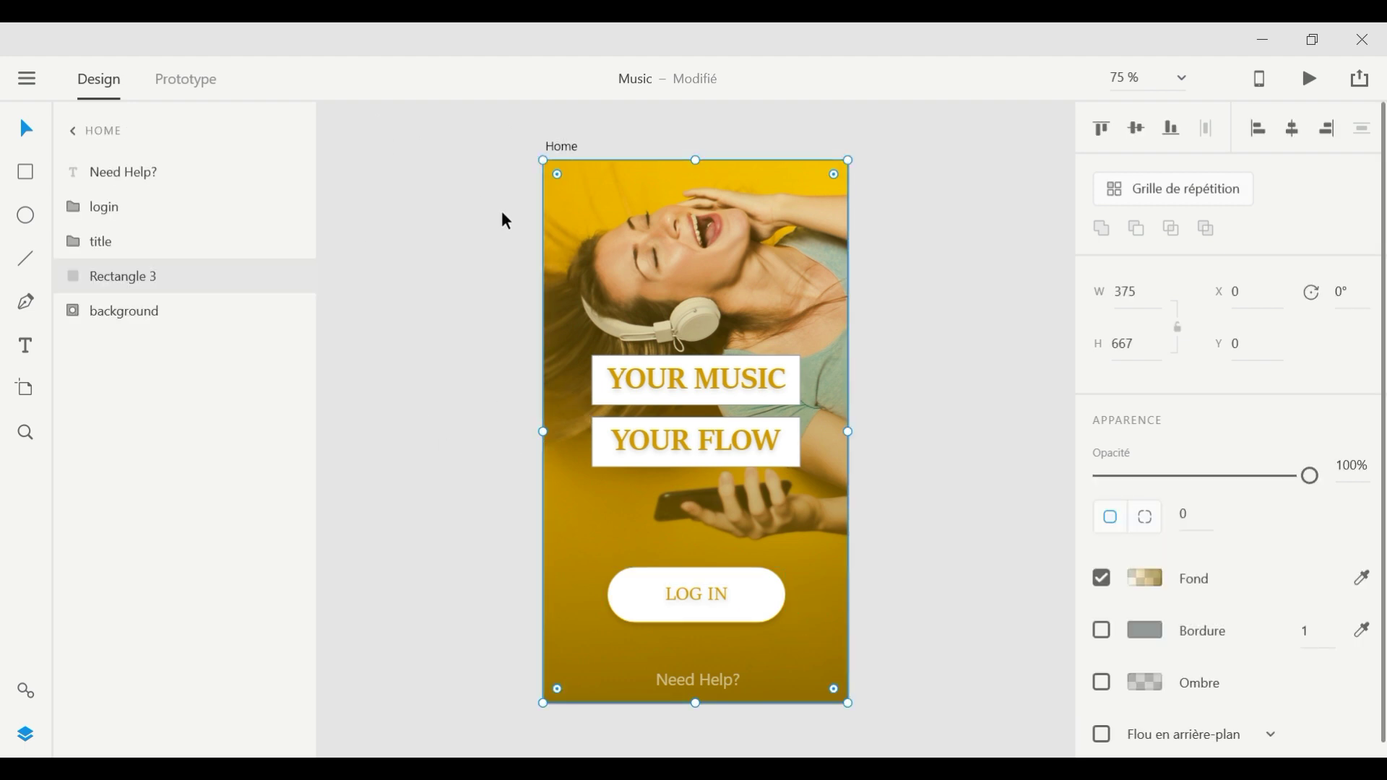
pyautogui.click(408, 155)
pyautogui.hotkey('ctrl', '-')
pyautogui.hscroll(3, 473, 303)
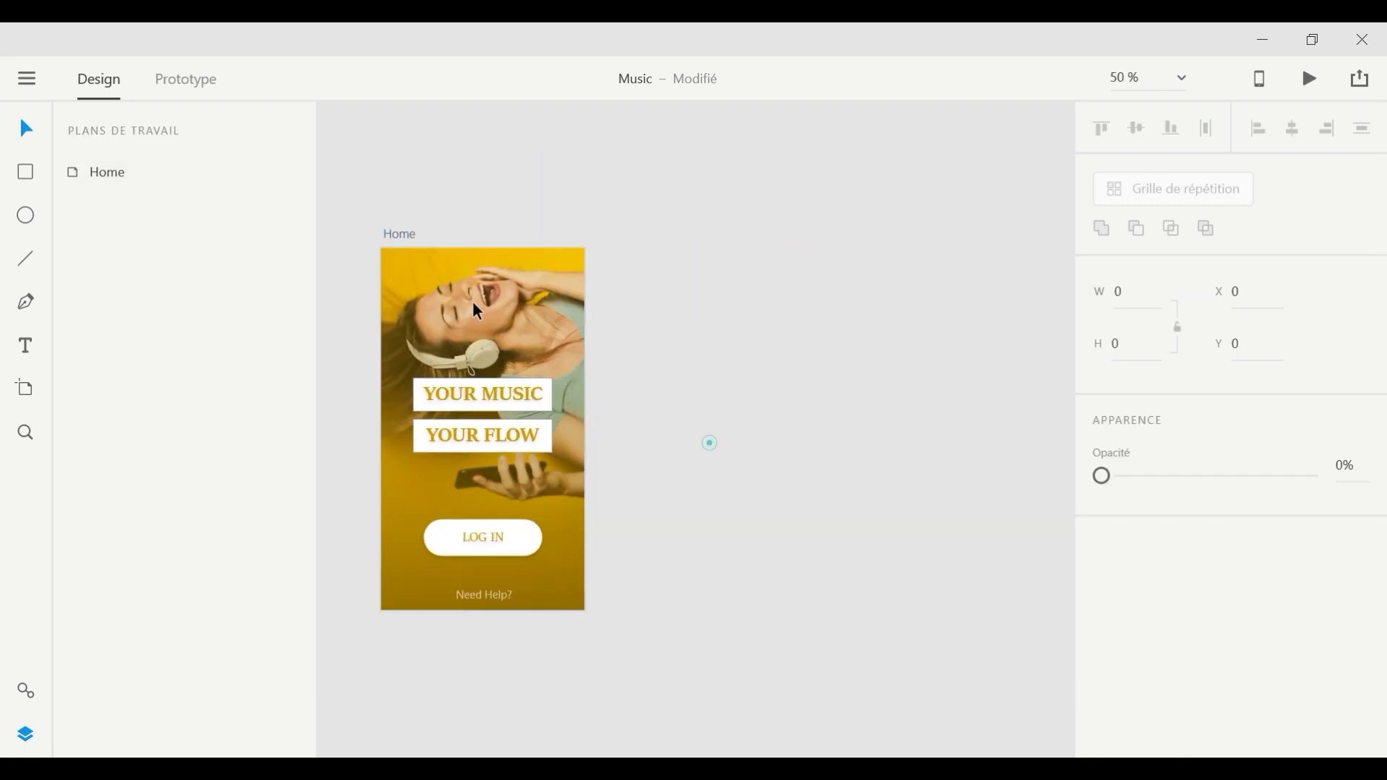
pyautogui.hotkey('ctrl', 'a')
pyautogui.moveTo(657, 399)
pyautogui.mouseDown()
pyautogui.moveTo(850, 489)
pyautogui.moveTo(949, 477)
pyautogui.mouseUp()
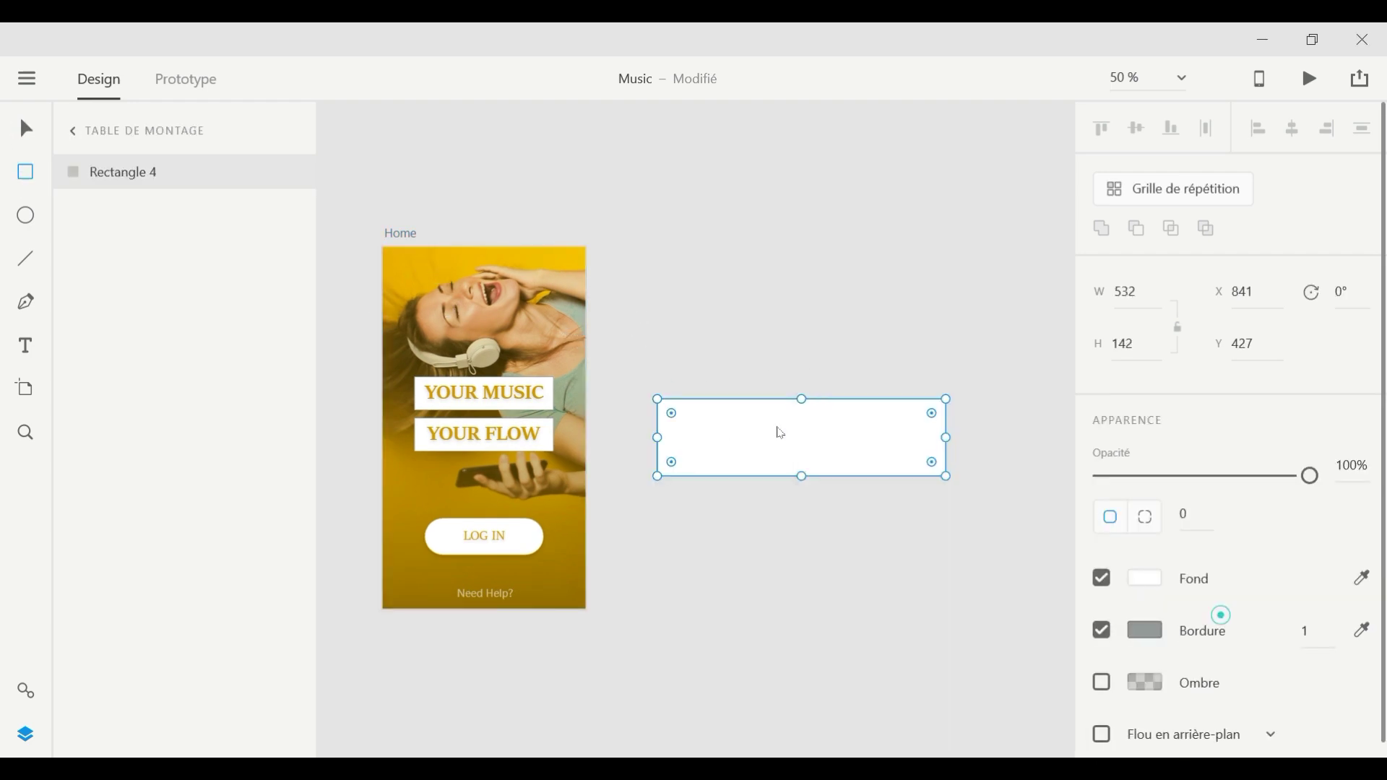
# Step: Fill the new rectangle with a gradient from golden yellow to dark #765900 and remove its border
pyautogui.press('i')
pyautogui.click(402, 263)
pyautogui.click(922, 367)
pyautogui.click(860, 414)
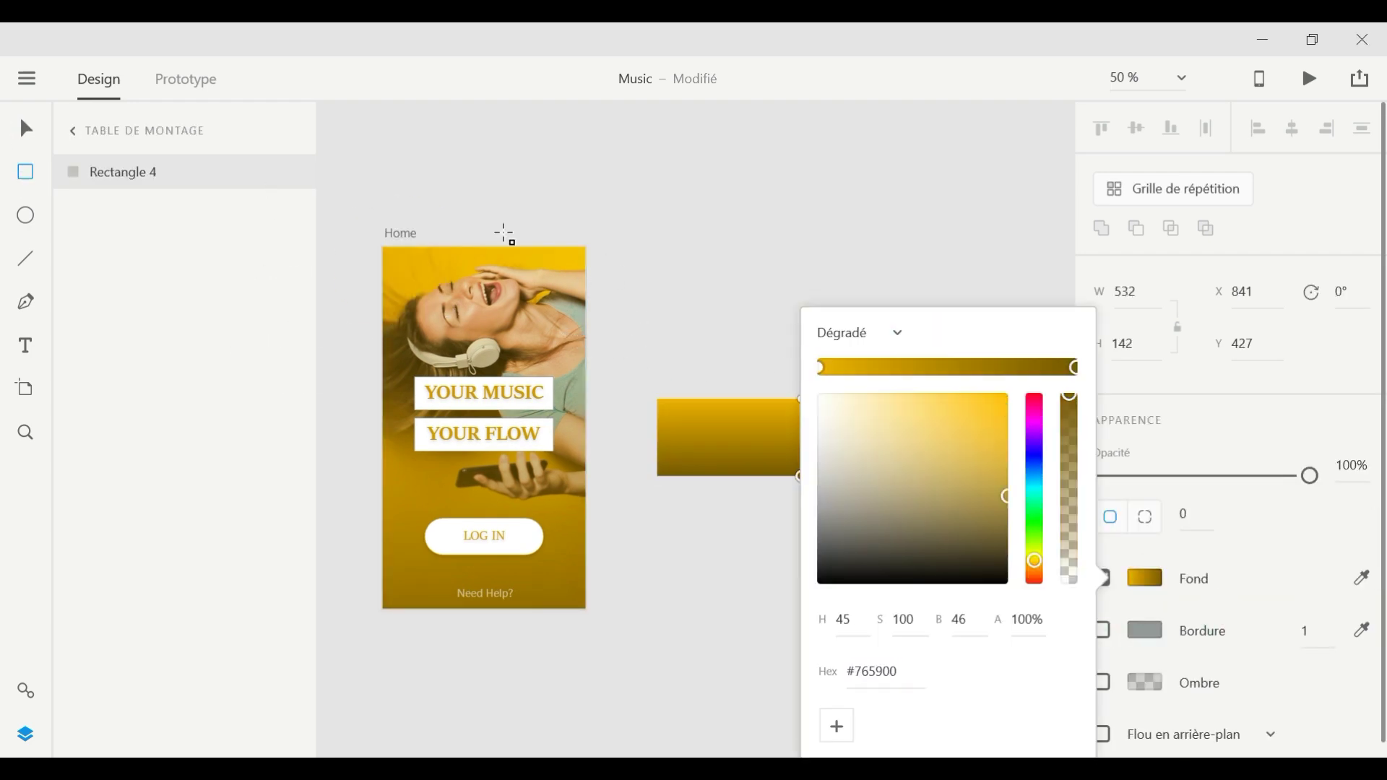
pyautogui.click(755, 339)
pyautogui.click(28, 129)
# Step: Make the gradient rectangle translucent with 44% opacity and 83% alpha on its dark stop, and reduce its height to 119
pyautogui.moveTo(1299, 478); pyautogui.dragTo(1180, 477)
pyautogui.moveTo(883, 440); pyautogui.dragTo(681, 487)
pyautogui.moveTo(459, 341); pyautogui.dragTo(705, 367)
pyautogui.moveTo(813, 468); pyautogui.dragTo(813, 480)
pyautogui.click(1147, 578)
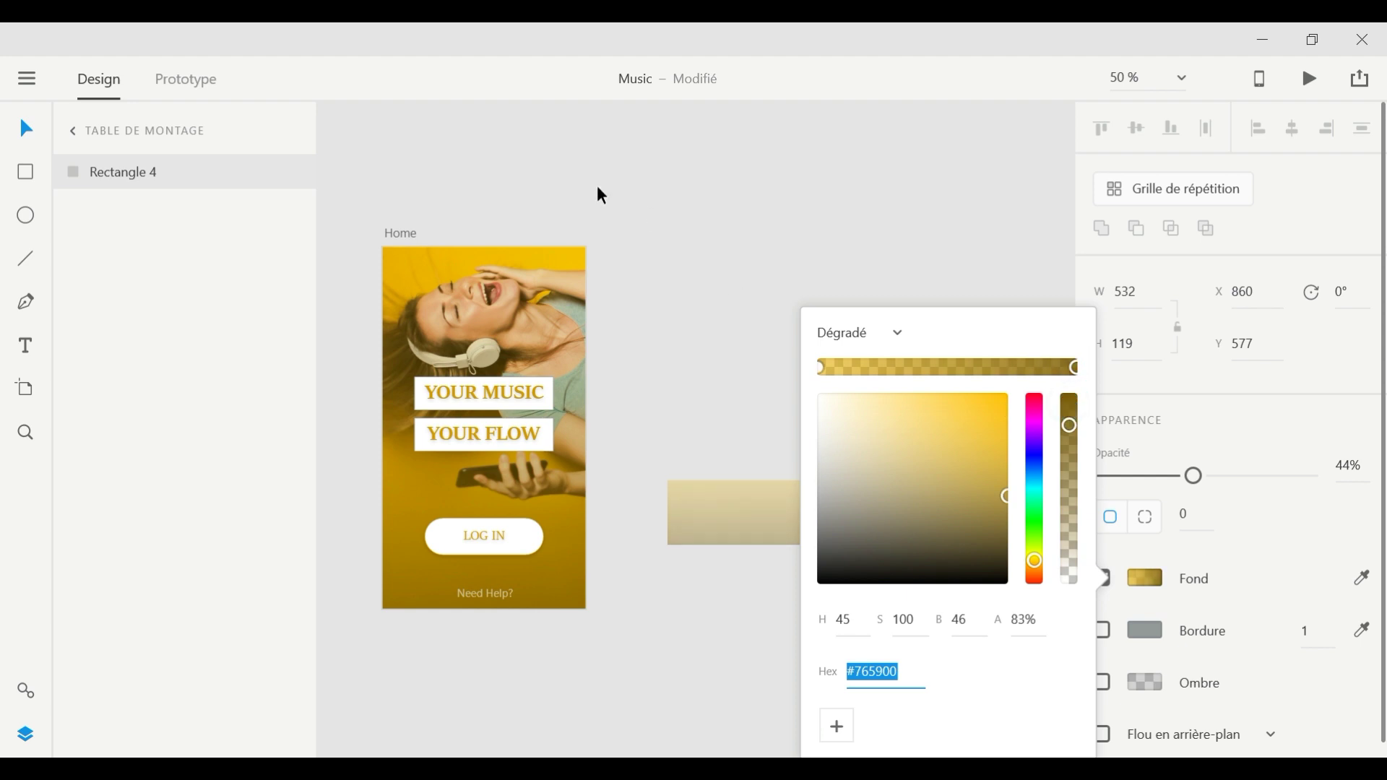
# Step: Move the translucent rectangle across the LOG IN area of the Home artboard and send it backward behind the login group
pyautogui.moveTo(658, 194); pyautogui.dragTo(357, 358)
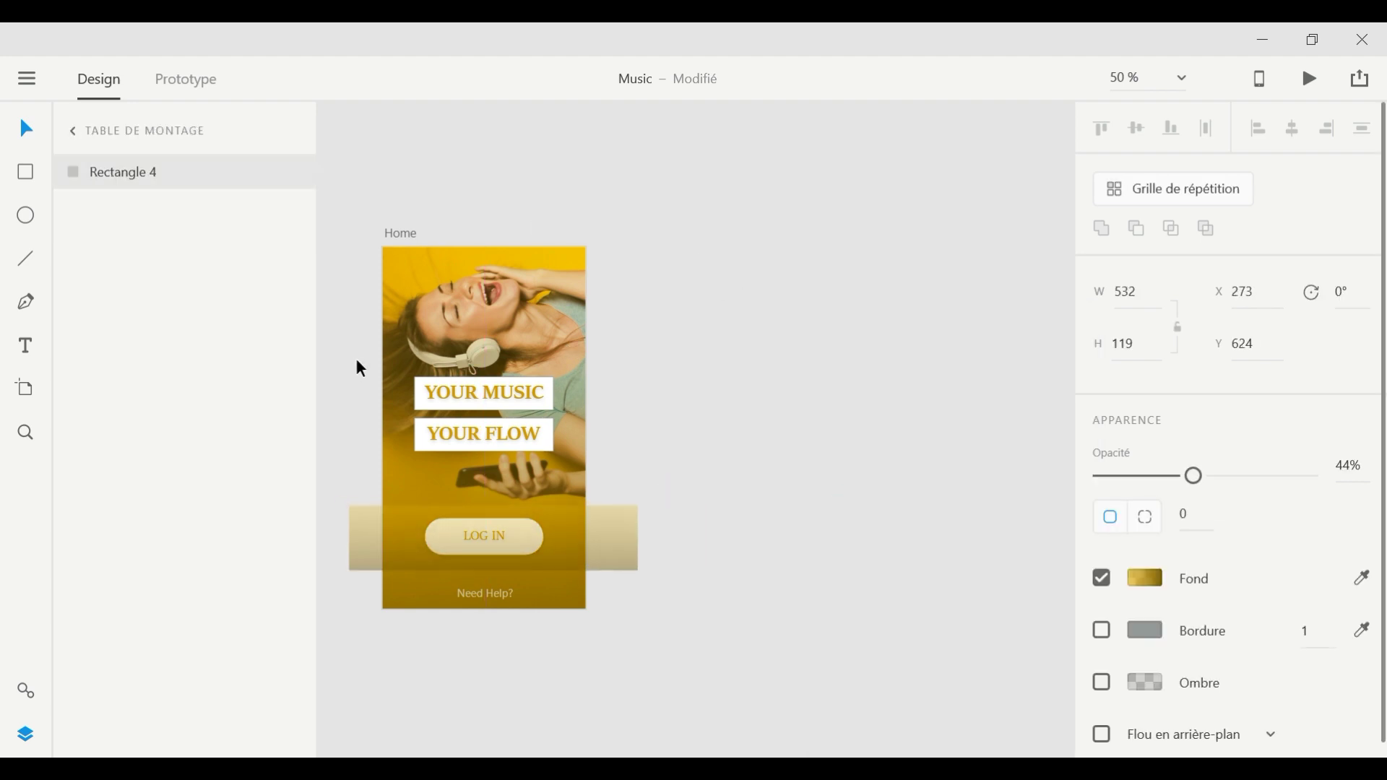
pyautogui.click(357, 360)
pyautogui.rightClick(571, 538)
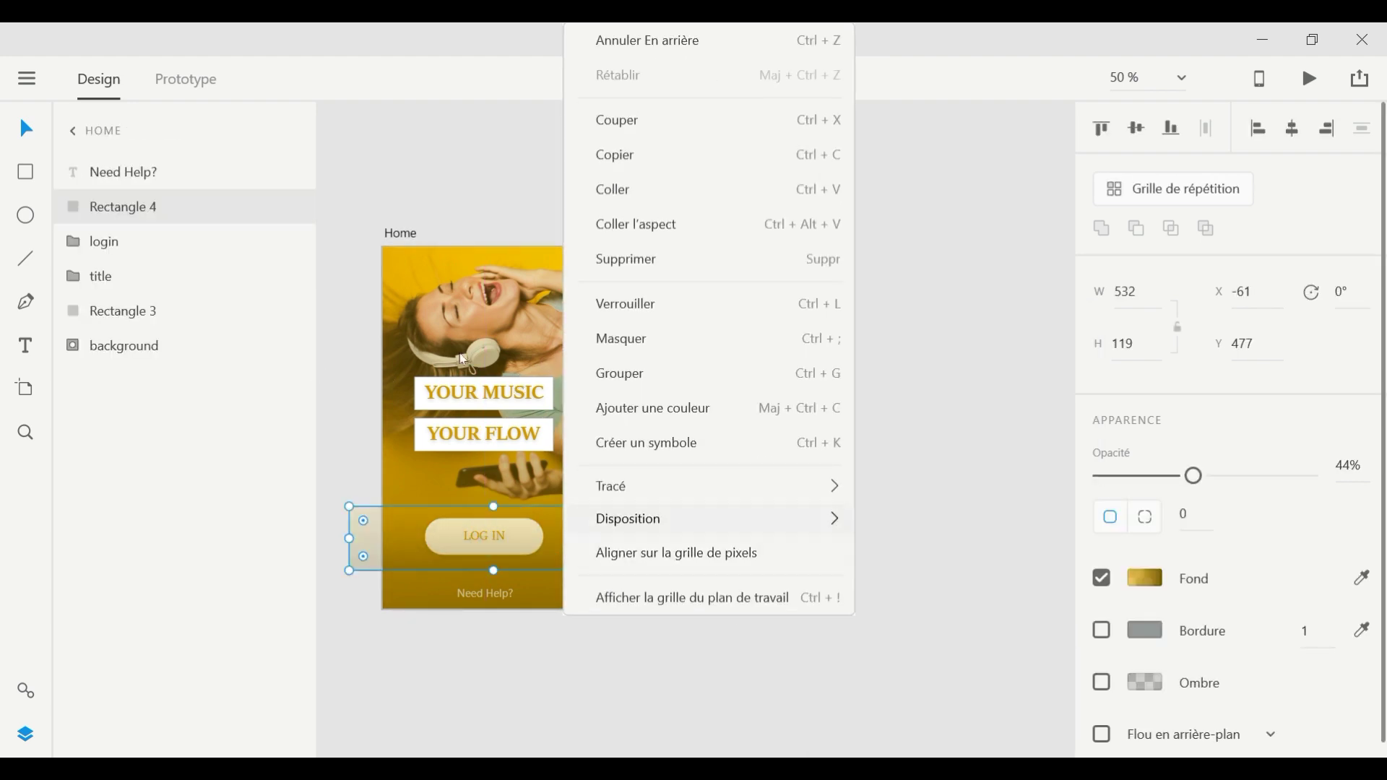
pyautogui.moveTo(715, 519)
pyautogui.click(913, 588)
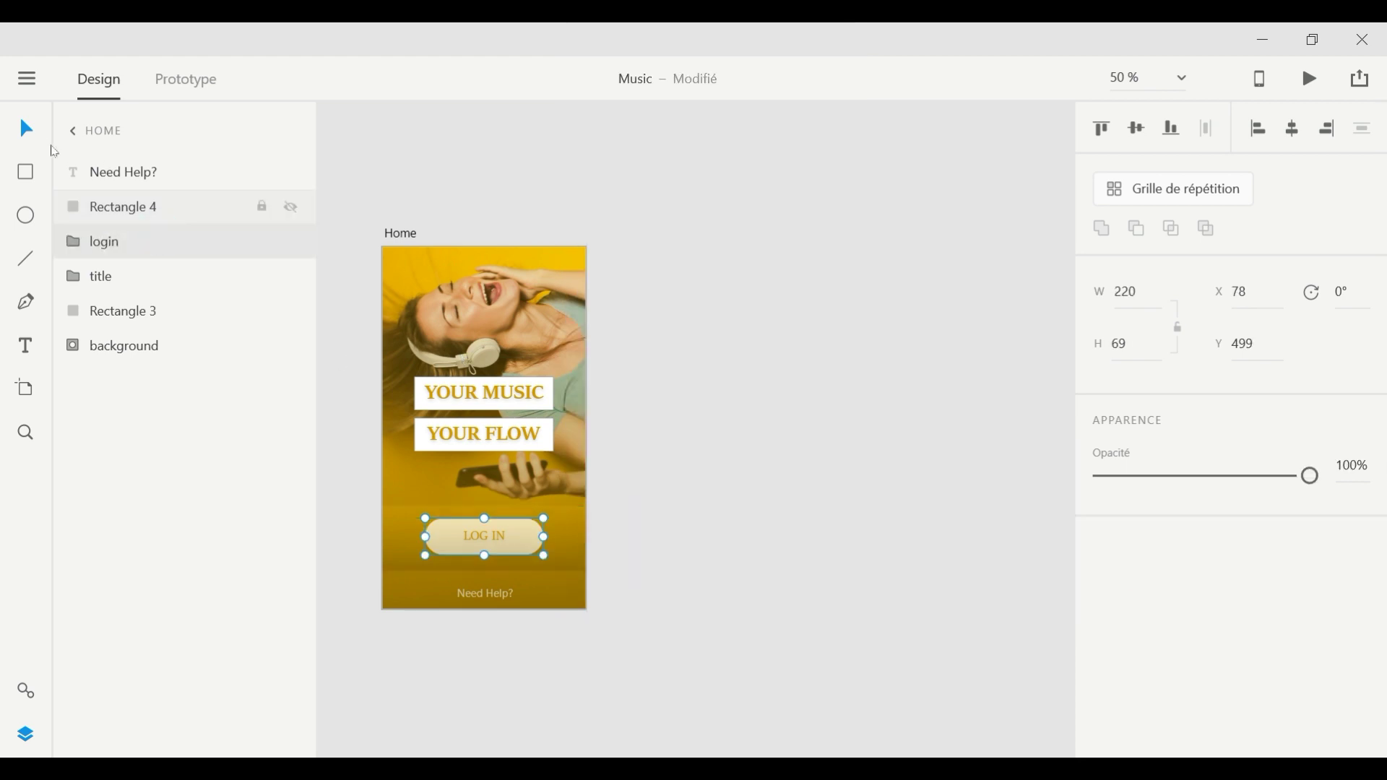
pyautogui.press('Escape')
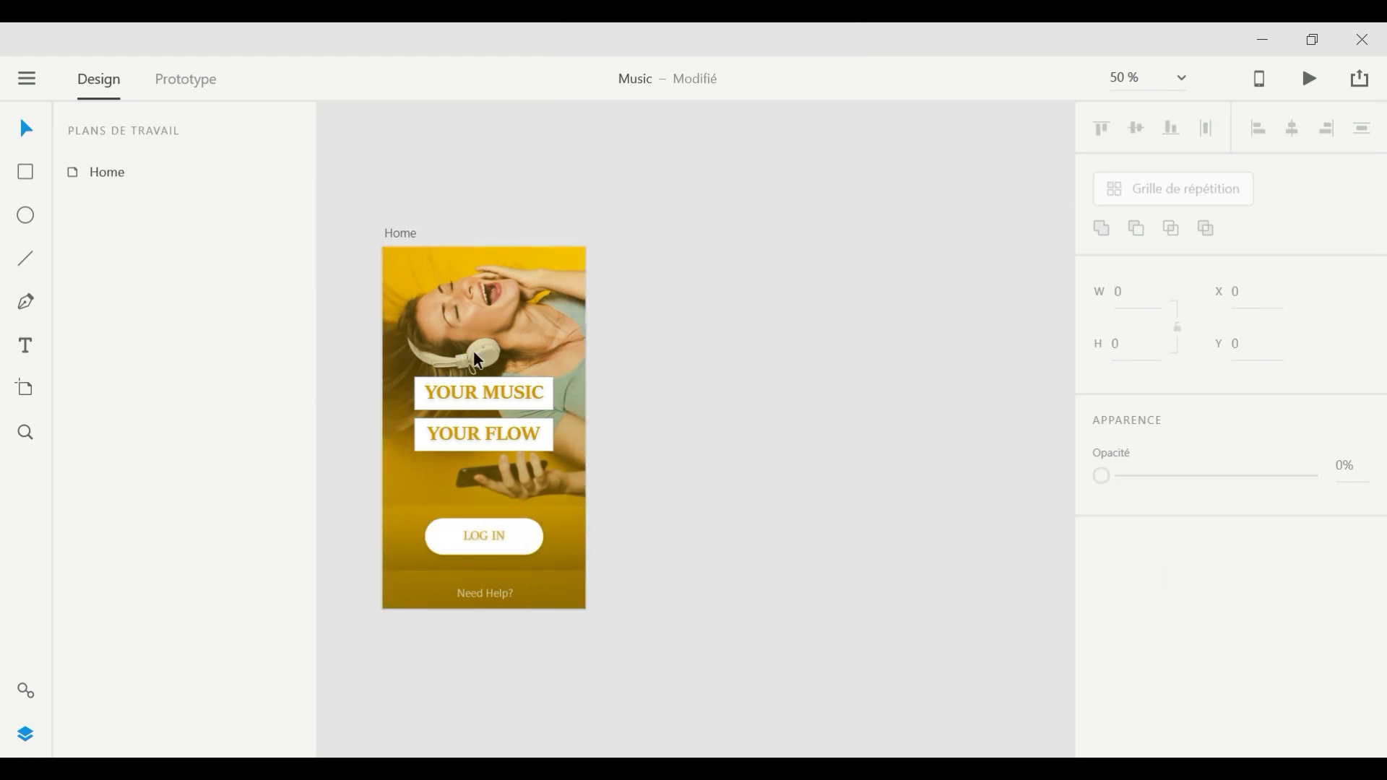
# Step: Center the translucent band vertically on the LOG IN button and move the Need Help? text up to Y 615, centered horizontally
pyautogui.press('Tab')
pyautogui.press('Right')
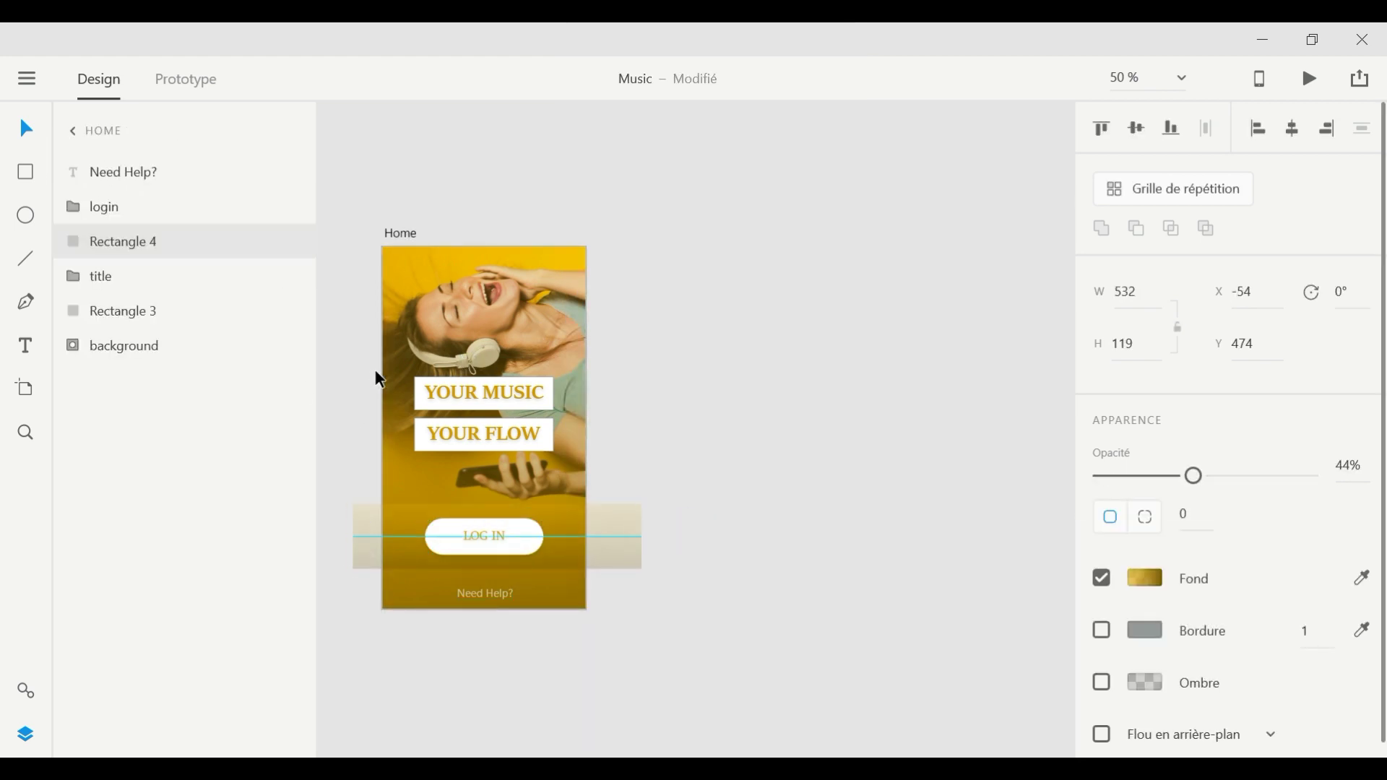
pyautogui.press('Tab')
pyautogui.press('Tab')
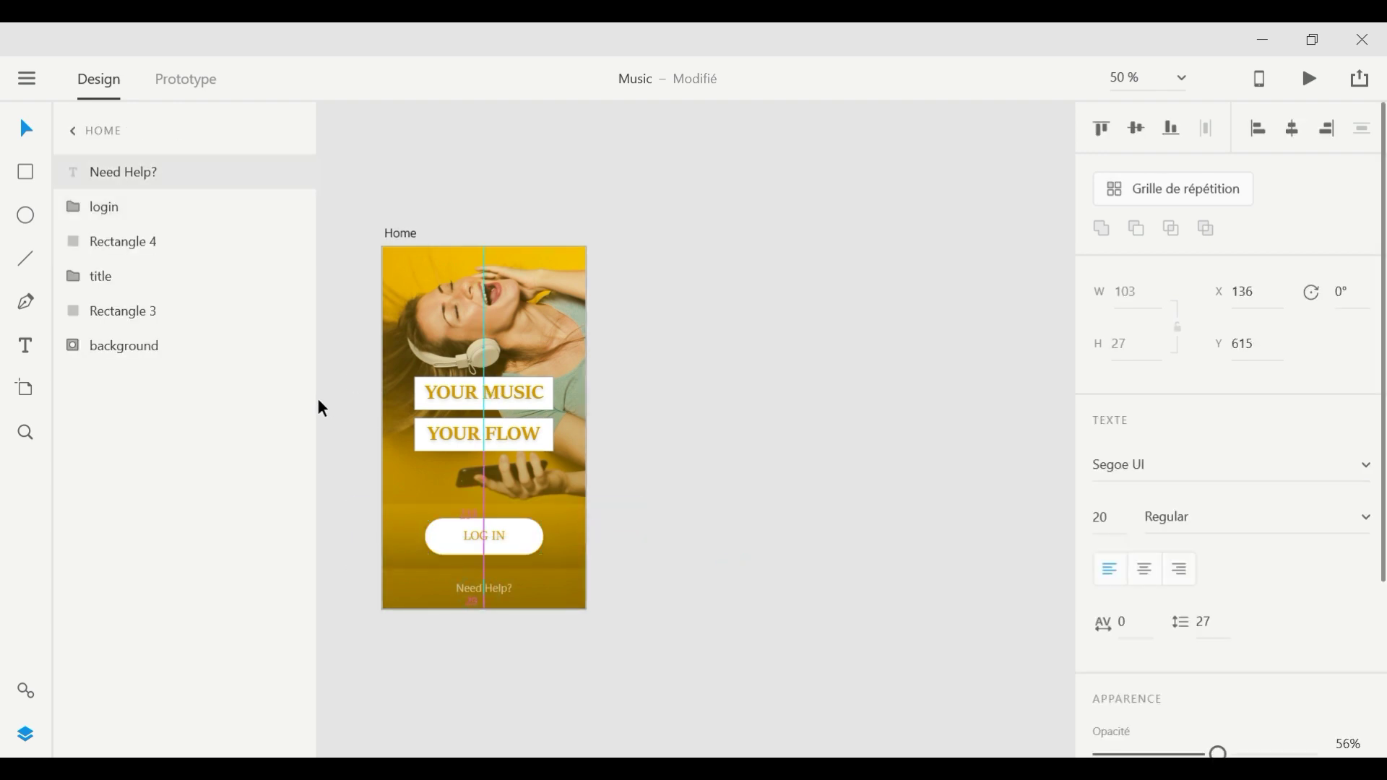
pyautogui.press('Escape')
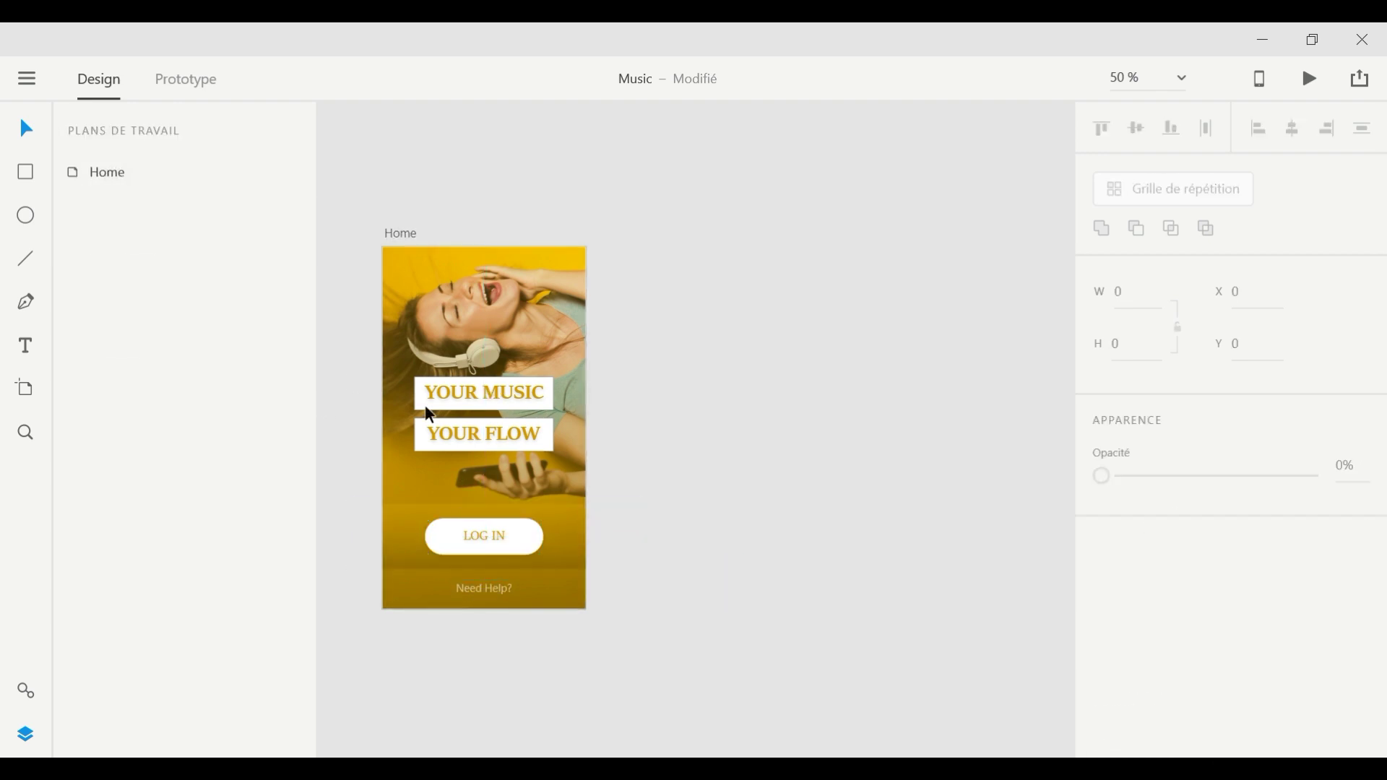
# Step: Fine-tune the position of the Need Help? text below the band and select the login group
pyautogui.hotkey('ctrl', '+')
pyautogui.hotkey('ctrl', '-')
pyautogui.click(394, 232)
pyautogui.hotkey('ctrl', '+')
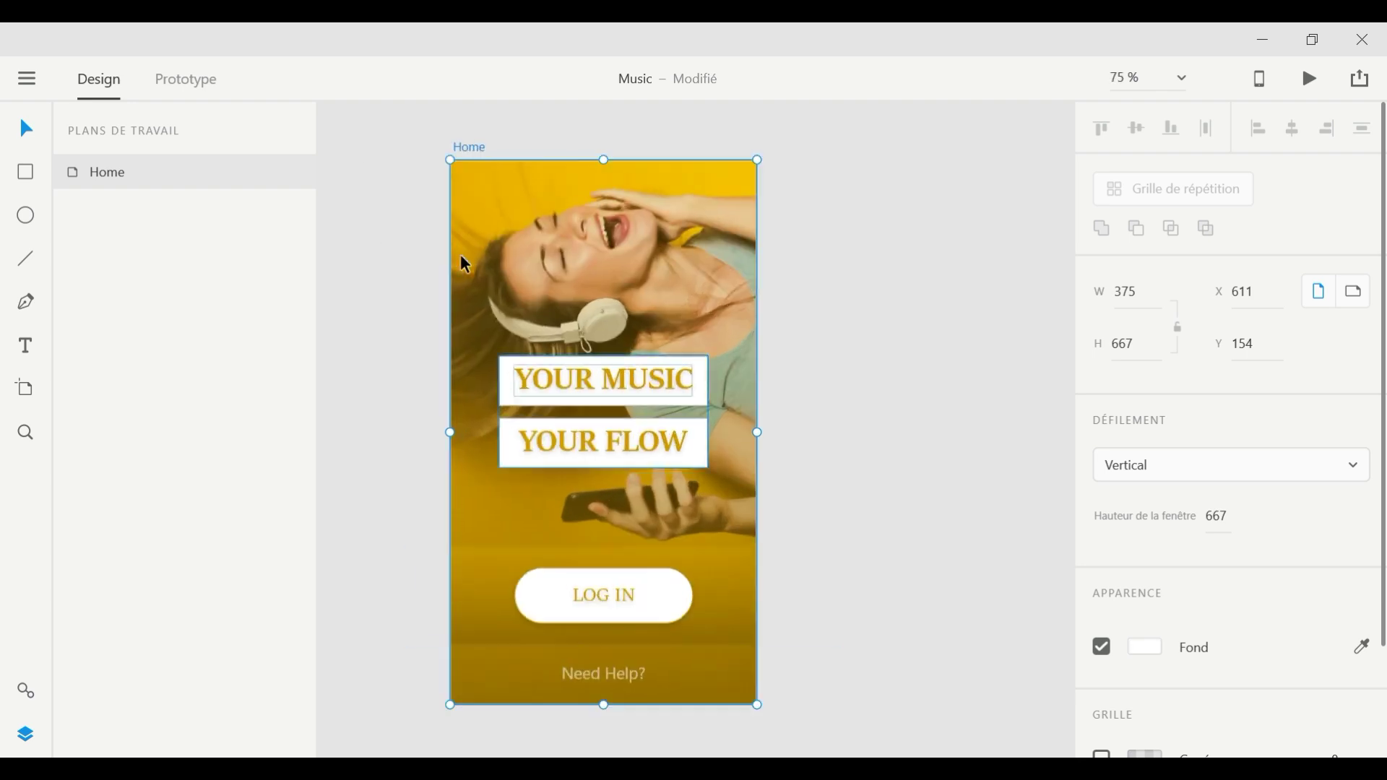
pyautogui.press('Tab')
pyautogui.moveTo(597, 675); pyautogui.dragTo(606, 673)
pyautogui.click(440, 409)
pyautogui.click(604, 596)
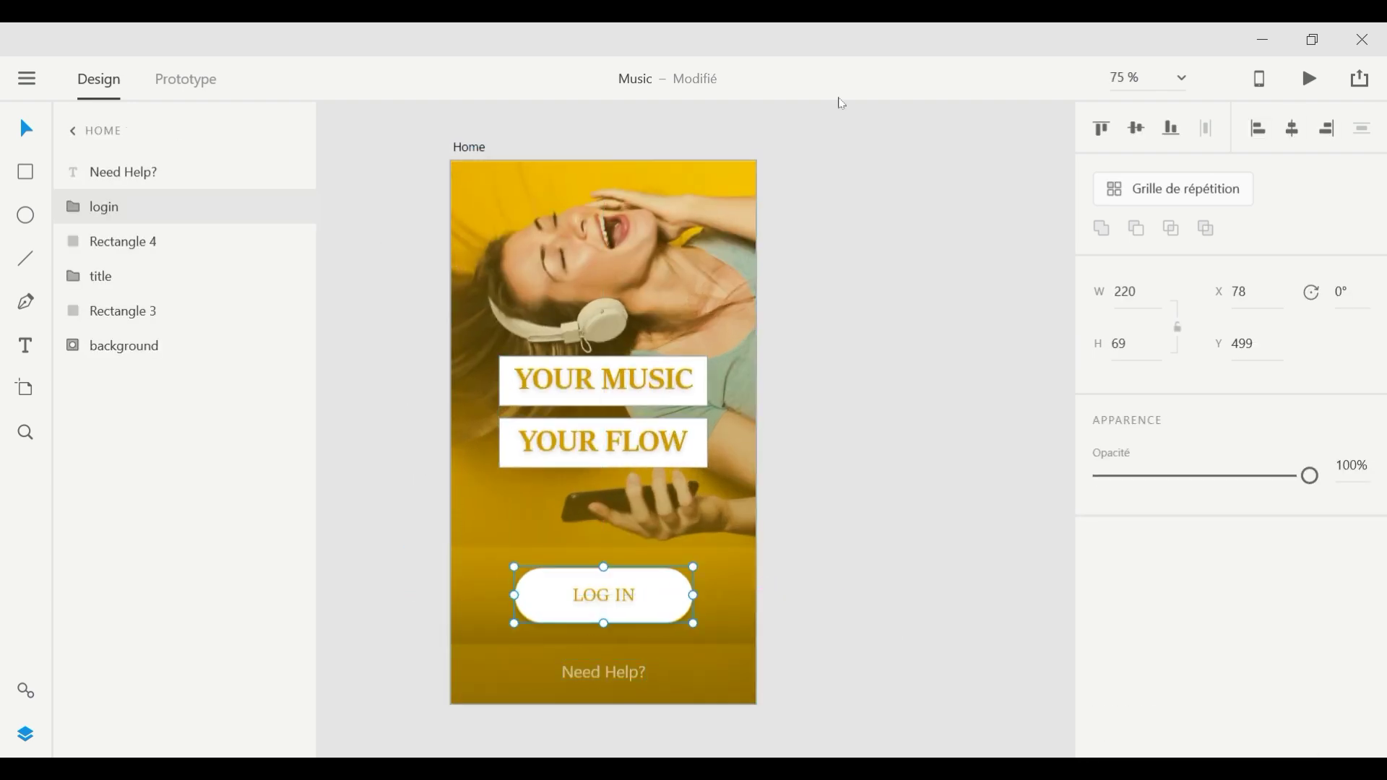